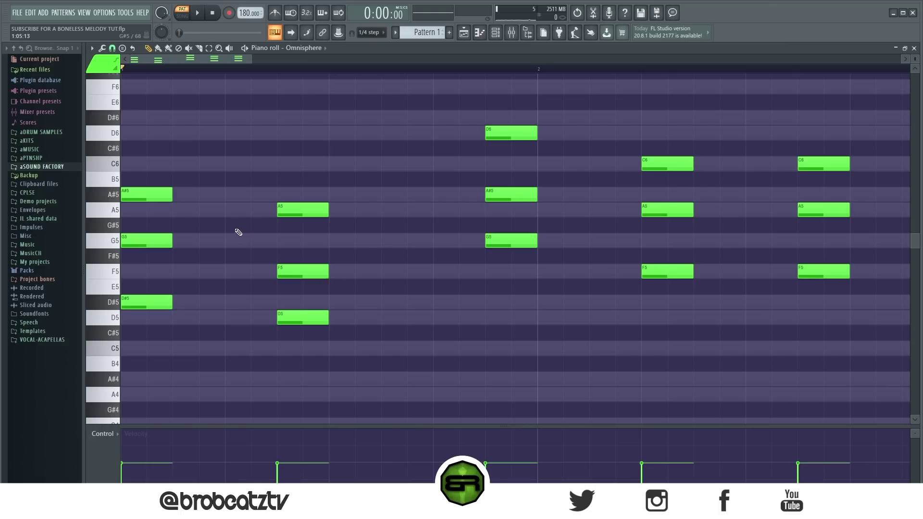
# - Try the A#5 and A5 notes of the first two chords one octave lower, alternating between both registers
pyautogui.keyDown('ctrl'); pyautogui.click(313, 211); pyautogui.keyUp('ctrl')
pyautogui.hotkey('ctrl', 'Down')
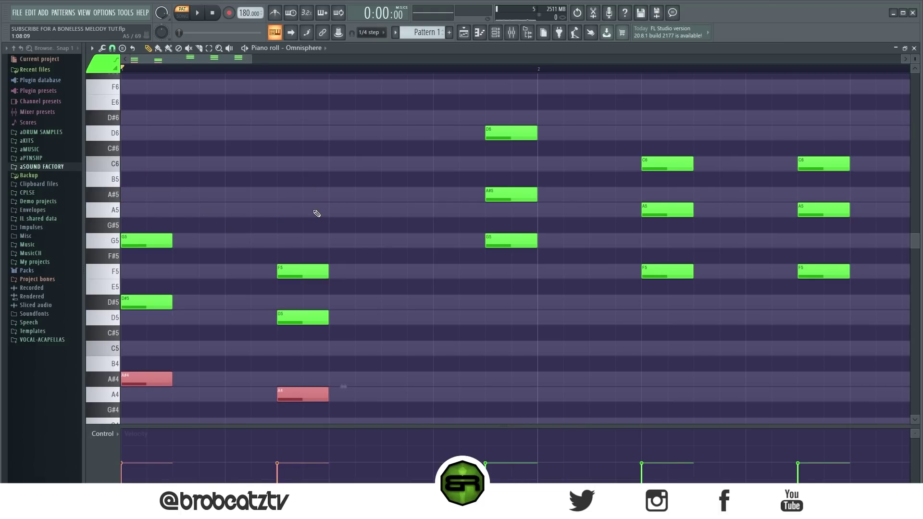
pyautogui.hotkey('ctrl', 'Up')
pyautogui.hotkey('ctrl', 'Down')
pyautogui.hotkey('ctrl', 'Up')
pyautogui.hotkey('ctrl', 'Down')
pyautogui.hotkey('ctrl', 'Up')
pyautogui.hotkey('ctrl', 'Down')
pyautogui.hotkey('ctrl', 'Up')
pyautogui.hotkey('ctrl', 'd')
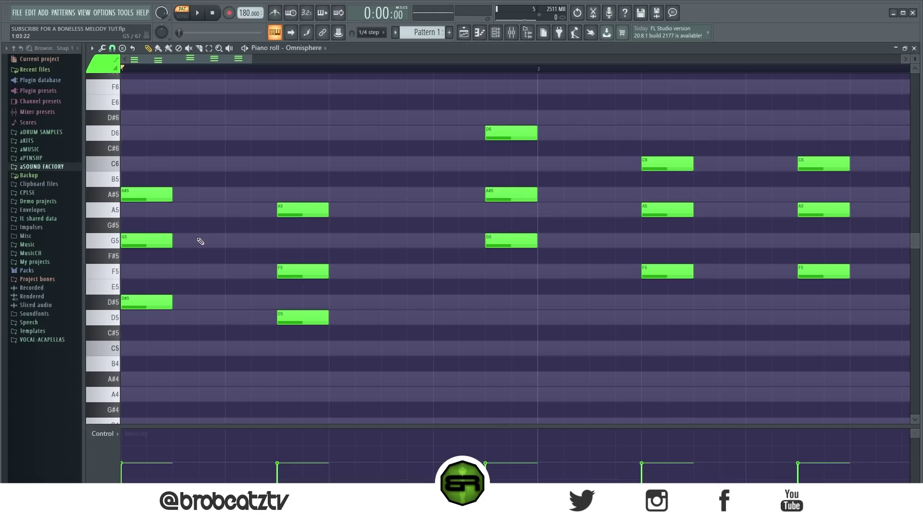
# - Try the first chord's outer notes, A#5 and D#5, one octave lower, and move them back up
pyautogui.moveTo(177, 174); pyautogui.dragTo(122, 211)
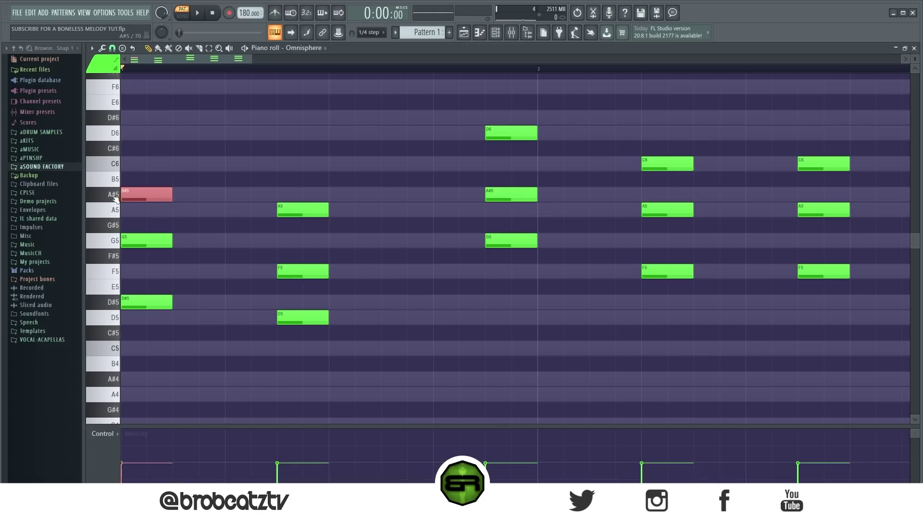
pyautogui.keyDown('ctrl'); pyautogui.click(142, 298); pyautogui.keyUp('ctrl')
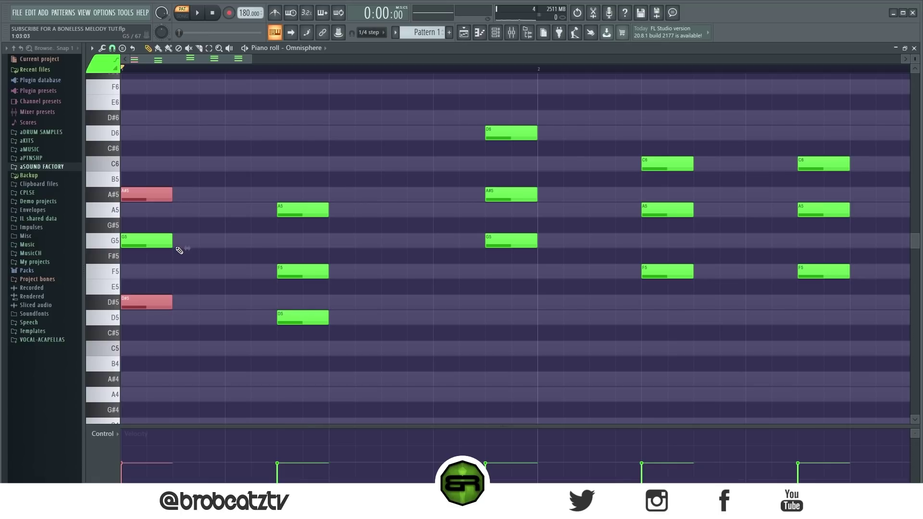
pyautogui.hotkey('ctrl', 'Down')
pyautogui.scroll(-4, 182, 248)
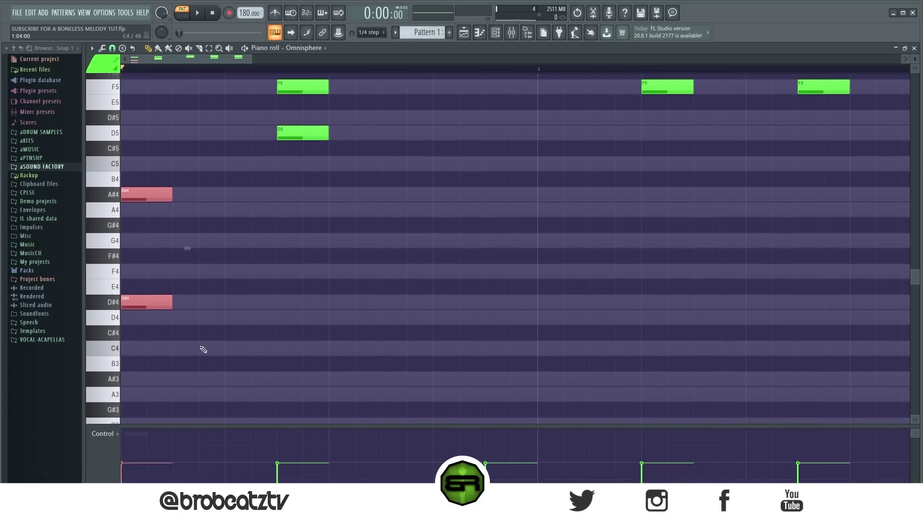
pyautogui.scroll(2, 197, 350)
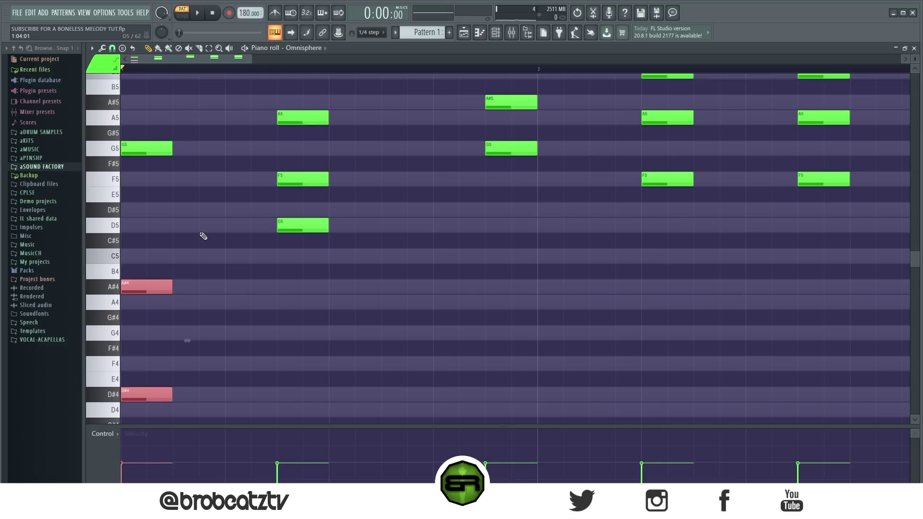
pyautogui.hotkey('ctrl', 'Up')
pyautogui.scroll(2, 189, 239)
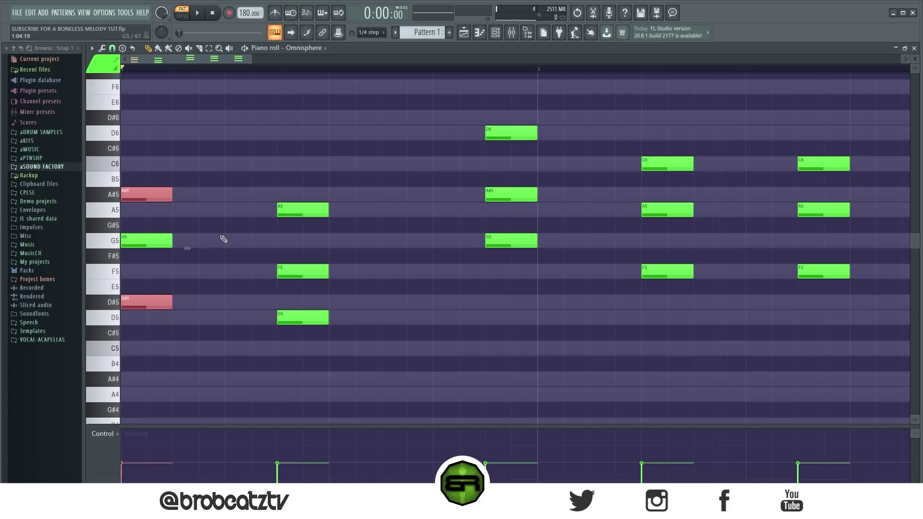
# - Lower the first chord's outer notes an octave again to show the open voicing, and restore them to A#5 and D#5
pyautogui.hotkey('ctrl', 'Down')
pyautogui.scroll(-4, 219, 237)
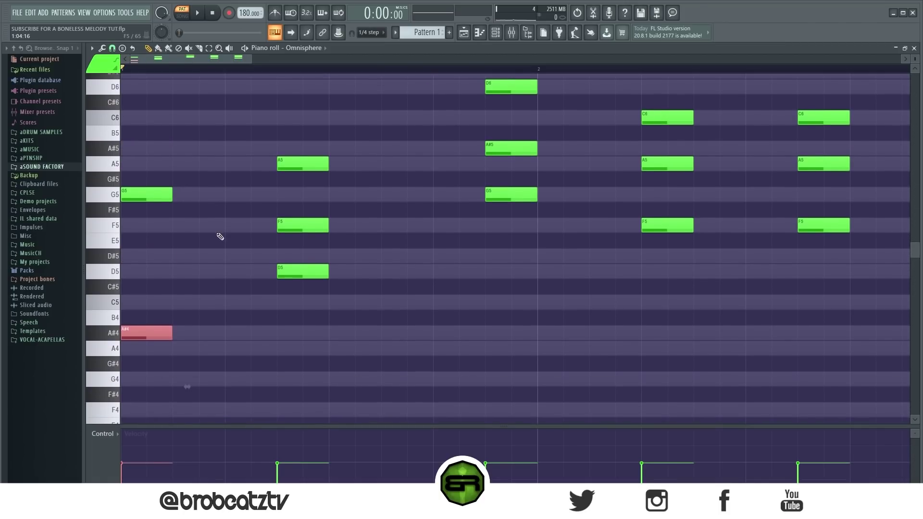
pyautogui.scroll(1, 217, 237)
pyautogui.keyDown('ctrl'); pyautogui.click(206, 216); pyautogui.keyUp('ctrl')
pyautogui.moveTo(195, 111); pyautogui.dragTo(123, 338)
pyautogui.keyDown('ctrl'); pyautogui.click(343, 314); pyautogui.keyUp('ctrl')
pyautogui.scroll(1, 260, 304)
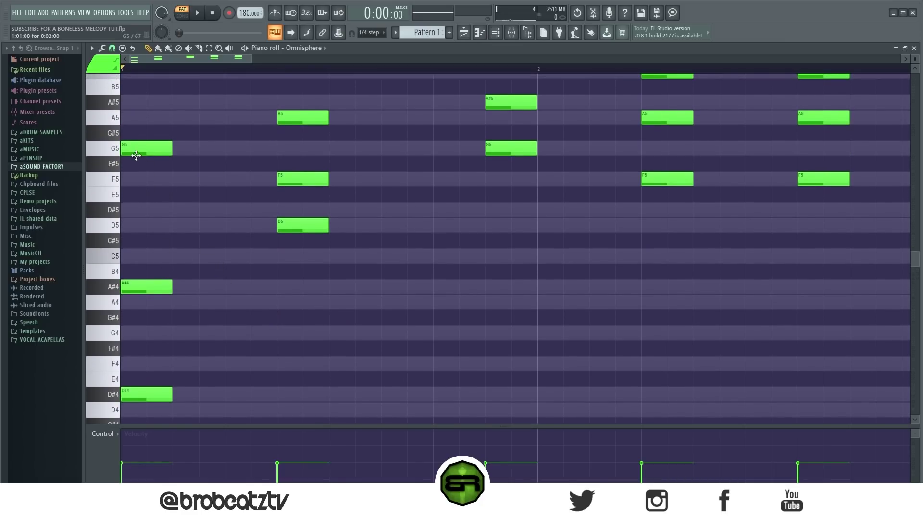
pyautogui.scroll(1, 302, 267)
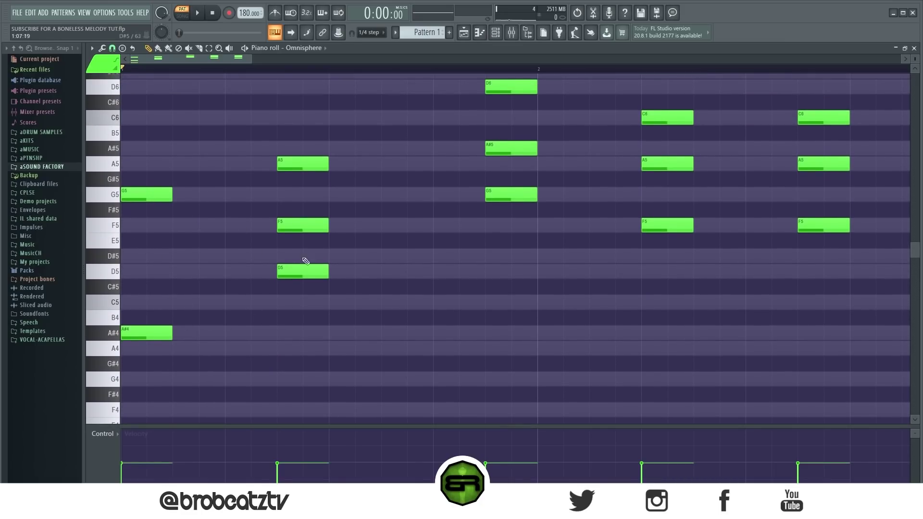
pyautogui.scroll(-4, 371, 105)
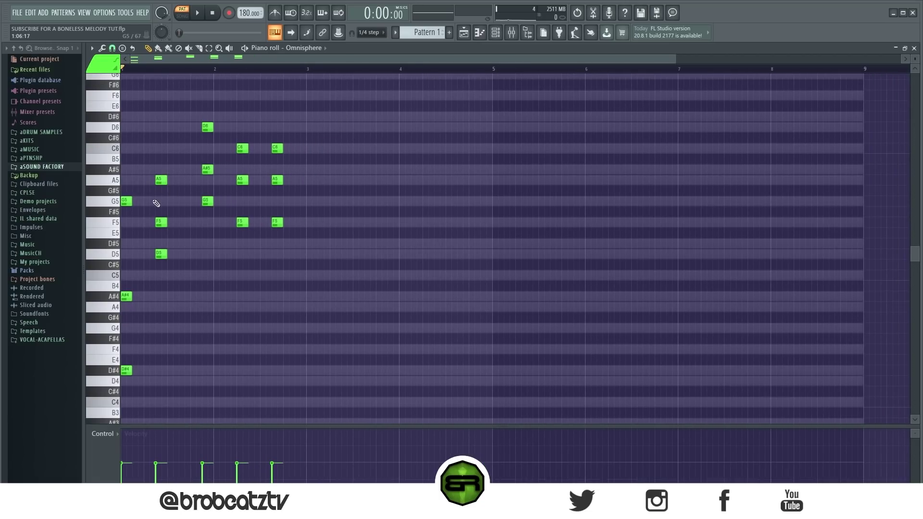
pyautogui.moveTo(152, 281); pyautogui.dragTo(107, 385)
pyautogui.hotkey('ctrl', 'Up')
# - Duplicate the whole five-chord progression so the copy starts at bar 3
pyautogui.hotkey('ctrl', 'a')
pyautogui.hotkey('ctrl', 'b')
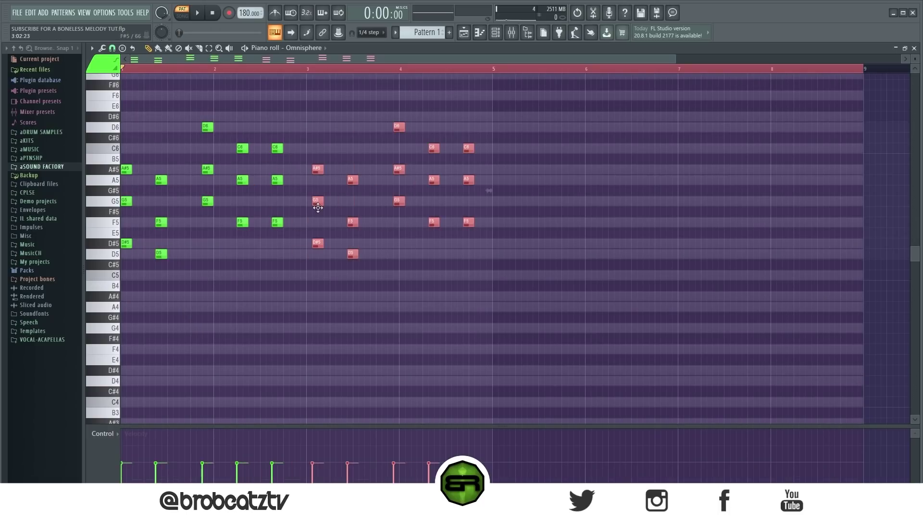
pyautogui.hotkey('ctrl', 'd')
pyautogui.keyDown('ctrl'); pyautogui.keyDown('shift'); pyautogui.click(126, 201); pyautogui.keyUp('shift'); pyautogui.keyUp('ctrl')
pyautogui.keyDown('ctrl'); pyautogui.click(499, 230); pyautogui.keyUp('ctrl')
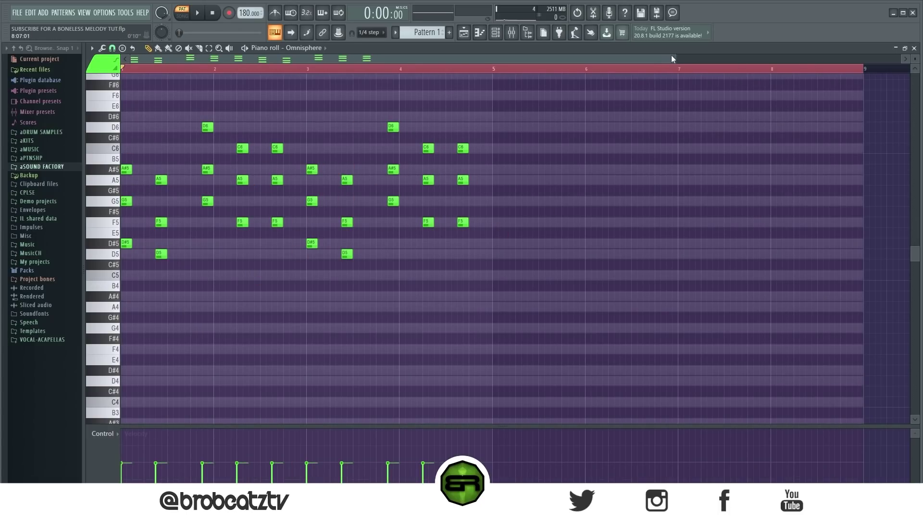
# - Lower the top and bottom notes of each of the first five chords by one octave, leaving the middle notes in place
pyautogui.moveTo(673, 56); pyautogui.dragTo(390, 91)
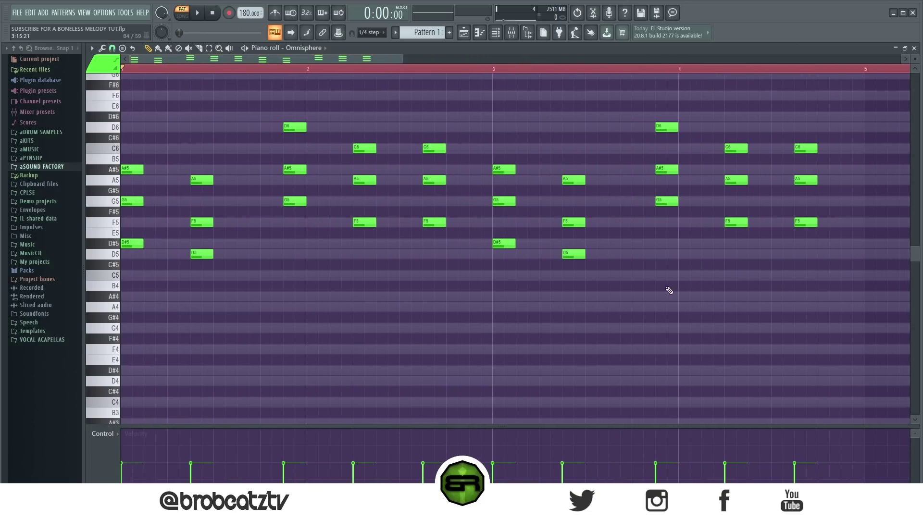
pyautogui.scroll(1, 535, 332)
pyautogui.keyDown('ctrl'); pyautogui.click(132, 201); pyautogui.keyUp('ctrl')
pyautogui.keyDown('ctrl'); pyautogui.keyDown('shift'); pyautogui.click(133, 275); pyautogui.keyUp('shift'); pyautogui.keyUp('ctrl')
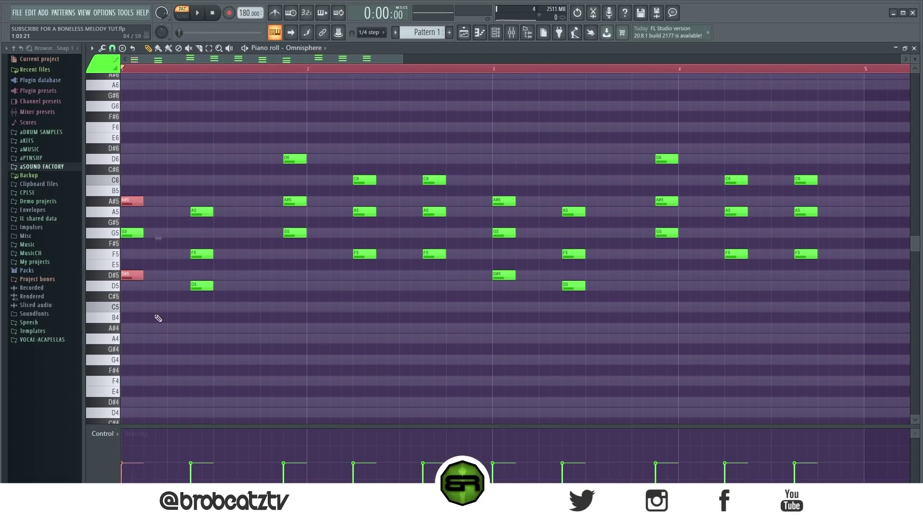
pyautogui.keyDown('ctrl'); pyautogui.keyDown('shift'); pyautogui.click(202, 212); pyautogui.keyUp('shift'); pyautogui.keyUp('ctrl')
pyautogui.keyDown('ctrl'); pyautogui.keyDown('shift'); pyautogui.click(202, 285); pyautogui.keyUp('shift'); pyautogui.keyUp('ctrl')
pyautogui.keyDown('ctrl'); pyautogui.keyDown('shift'); pyautogui.click(295, 159); pyautogui.keyUp('shift'); pyautogui.keyUp('ctrl')
pyautogui.keyDown('ctrl'); pyautogui.keyDown('shift'); pyautogui.click(295, 233); pyautogui.keyUp('shift'); pyautogui.keyUp('ctrl')
pyautogui.keyDown('ctrl'); pyautogui.keyDown('shift'); pyautogui.click(364, 180); pyautogui.keyUp('shift'); pyautogui.keyUp('ctrl')
pyautogui.keyDown('ctrl'); pyautogui.keyDown('shift'); pyautogui.click(365, 254); pyautogui.keyUp('shift'); pyautogui.keyUp('ctrl')
pyautogui.keyDown('ctrl'); pyautogui.keyDown('shift'); pyautogui.click(434, 180); pyautogui.keyUp('shift'); pyautogui.keyUp('ctrl')
pyautogui.keyDown('ctrl'); pyautogui.keyDown('shift'); pyautogui.click(434, 254); pyautogui.keyUp('shift'); pyautogui.keyUp('ctrl')
pyautogui.hotkey('ctrl', 'Up')
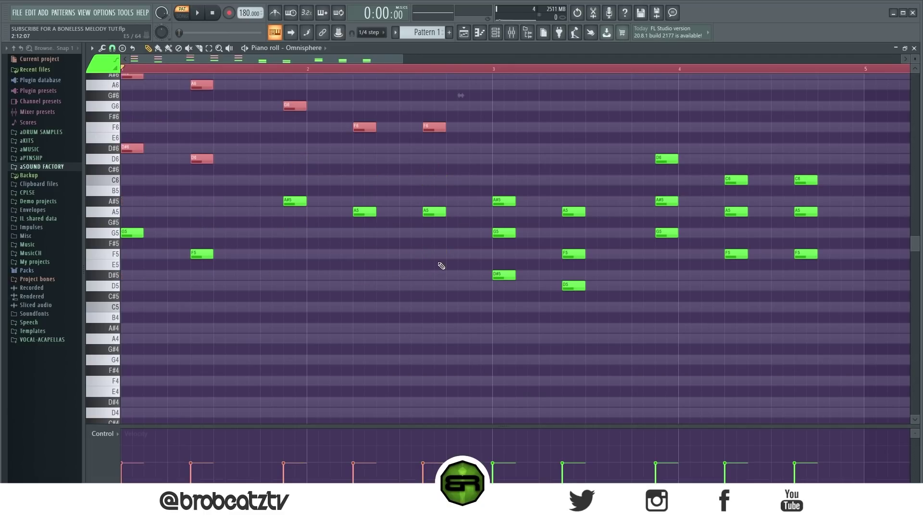
pyautogui.hotkey('ctrl', 'Down')
pyautogui.hotkey('ctrl', 'Down')
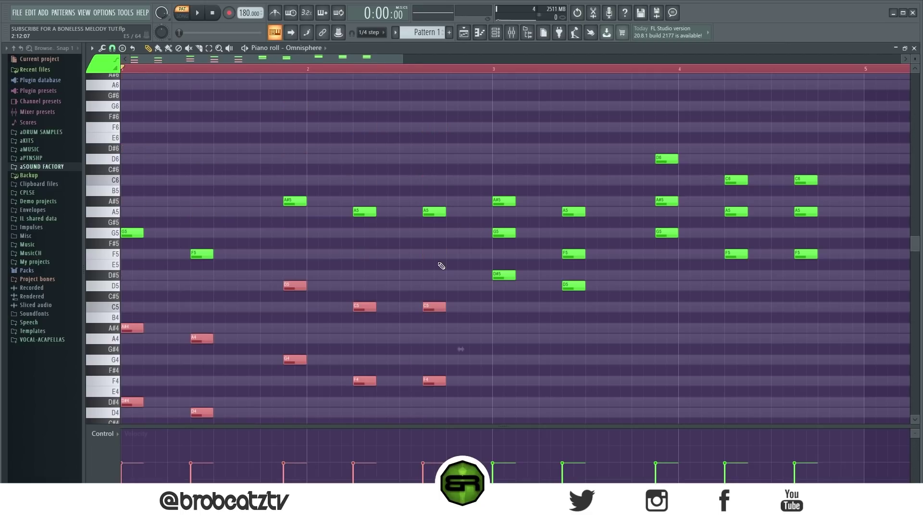
pyautogui.hotkey('ctrl', 'd')
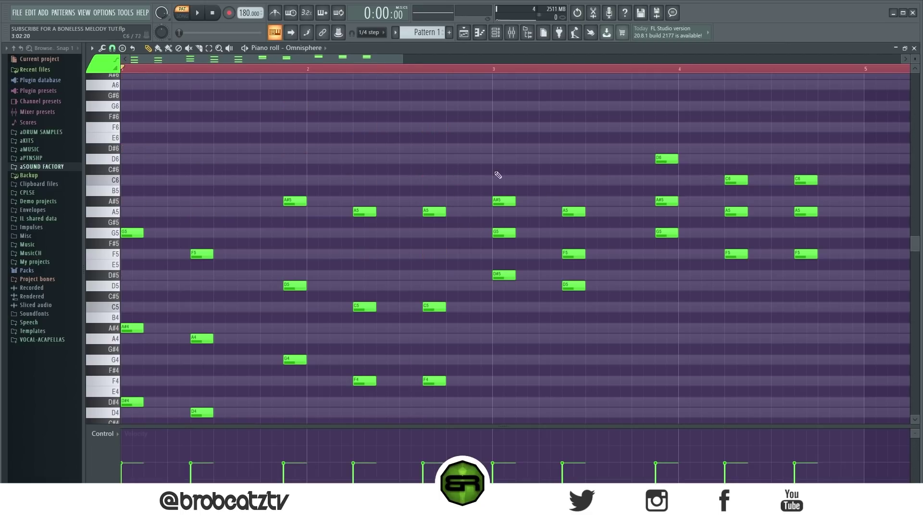
# - Play the pattern to compare the open-voiced chords with the closed-voiced copy, and stop playback
pyautogui.scroll(3, 200, 194)
pyautogui.scroll(-4, 325, 173)
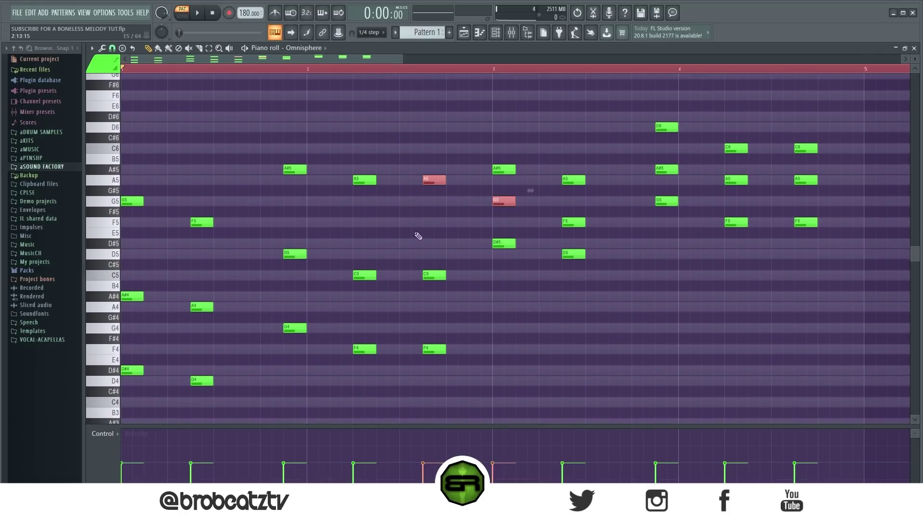
pyautogui.press('space')
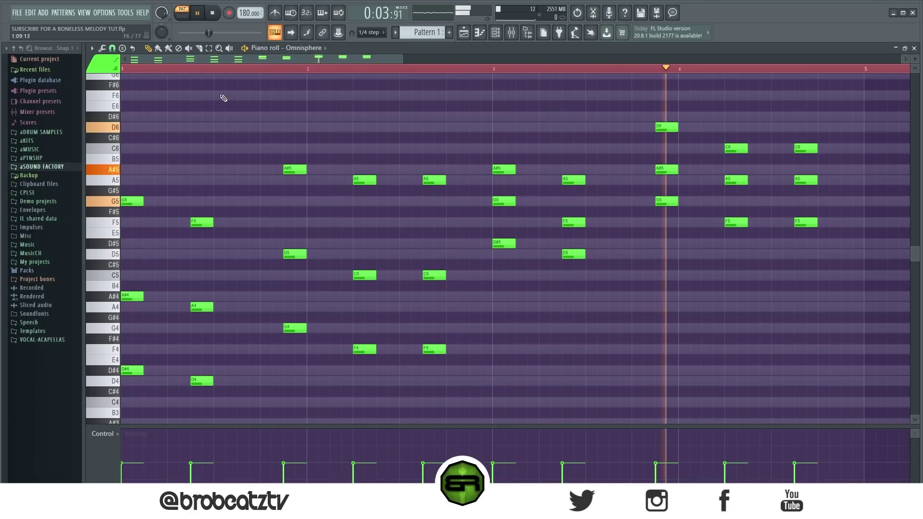
pyautogui.press('space')
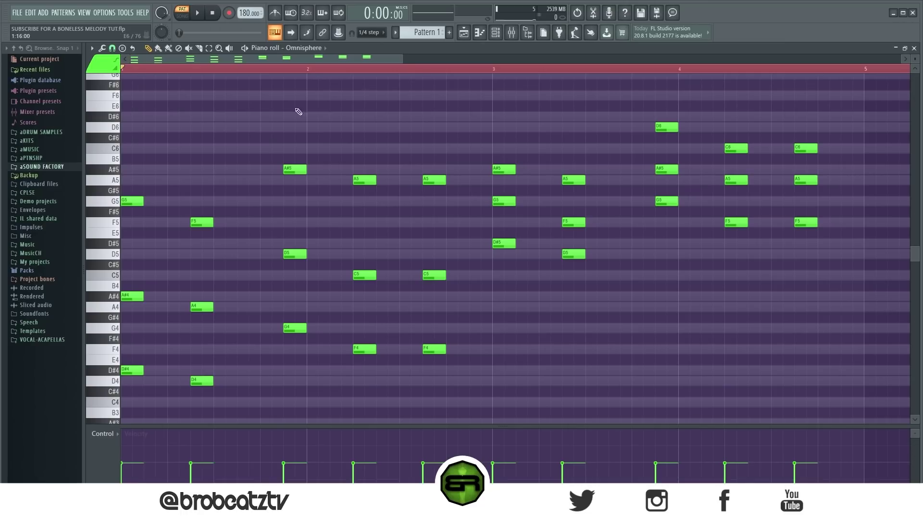
# - Delete the closed-voiced copy of the progression starting at bar 3, keeping only the five open-voiced chords
pyautogui.moveTo(391, 338); pyautogui.dragTo(175, 168)
pyautogui.keyDown('ctrl'); pyautogui.click(237, 192); pyautogui.keyUp('ctrl')
pyautogui.moveTo(470, 144); pyautogui.dragTo(121, 407)
pyautogui.keyDown('ctrl'); pyautogui.click(562, 313); pyautogui.keyUp('ctrl')
pyautogui.keyDown('ctrl'); pyautogui.keyDown('shift'); pyautogui.click(512, 199); pyautogui.keyUp('shift'); pyautogui.keyUp('ctrl')
pyautogui.keyDown('ctrl'); pyautogui.keyDown('shift'); pyautogui.click(508, 170); pyautogui.keyUp('shift'); pyautogui.keyUp('ctrl')
pyautogui.keyDown('ctrl'); pyautogui.keyDown('shift'); pyautogui.click(357, 181); pyautogui.keyUp('shift'); pyautogui.keyUp('ctrl')
pyautogui.keyDown('ctrl'); pyautogui.click(457, 145); pyautogui.keyUp('ctrl')
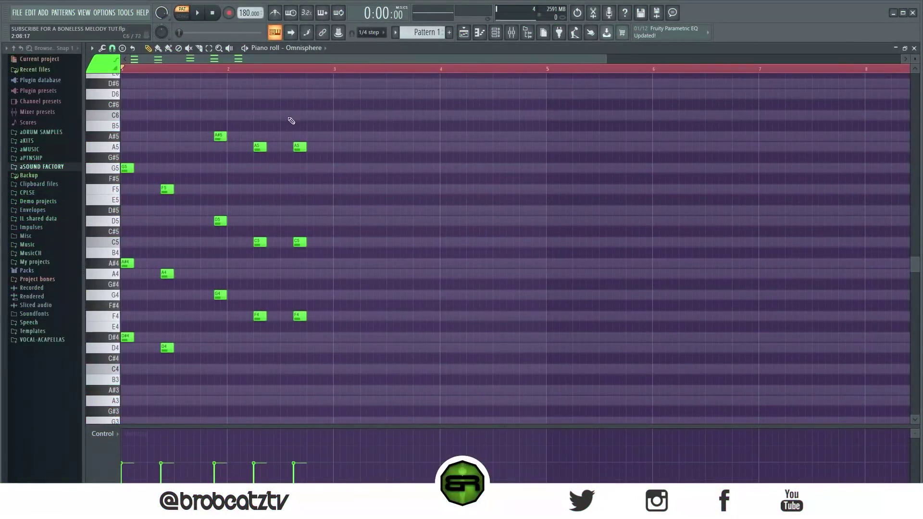
# - Stretch the open-voiced progression to twice its length and copy it to bar 5
pyautogui.moveTo(365, 101); pyautogui.dragTo(109, 367)
pyautogui.keyDown('ctrl'); pyautogui.click(374, 208); pyautogui.keyUp('ctrl')
pyautogui.hotkey('ctrl', 'a')
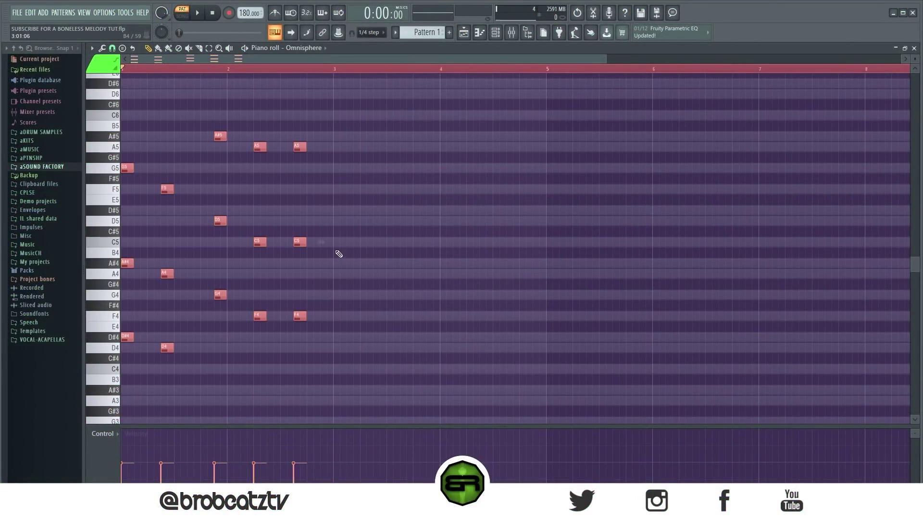
pyautogui.moveTo(321, 242); pyautogui.dragTo(506, 237)
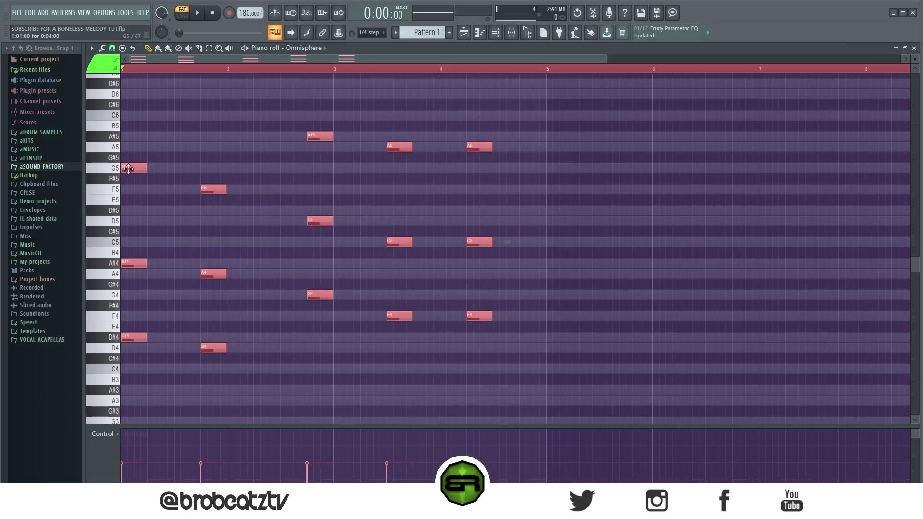
pyautogui.keyDown('shift'); pyautogui.moveTo(130, 168); pyautogui.dragTo(558, 174); pyautogui.keyUp('shift')
# - Lengthen all notes to eight steps each and play the pattern to hear the sustained chords
pyautogui.hotkey('ctrl', 'a')
pyautogui.moveTo(492, 147); pyautogui.dragTo(517, 148)
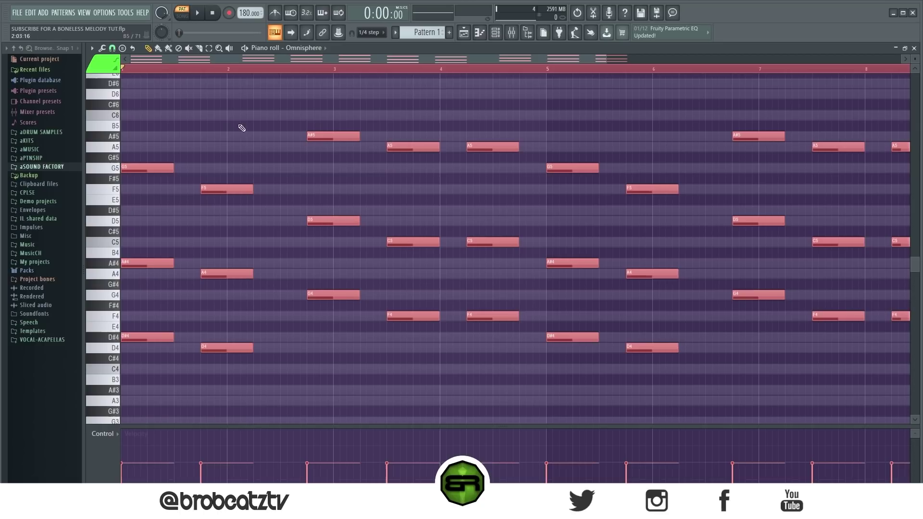
pyautogui.hotkey('ctrl', 'd')
pyautogui.press('space')
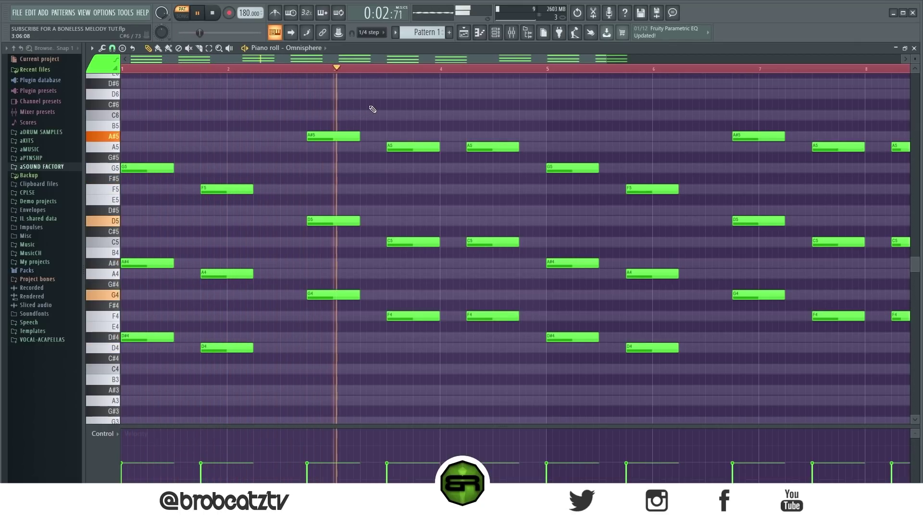
pyautogui.press('space')
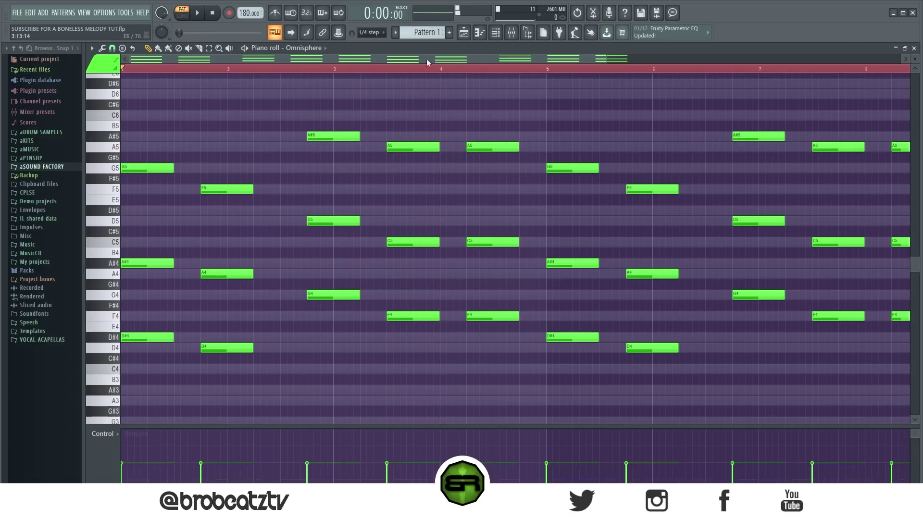
pyautogui.click(496, 32)
pyautogui.rightClick(351, 121)
pyautogui.click(456, 128)
pyautogui.rightClick(280, 133)
pyautogui.click(481, 151)
pyautogui.click(416, 135)
# - Shorten every note in the pattern to two steps
pyautogui.hotkey('ctrl', 'a')
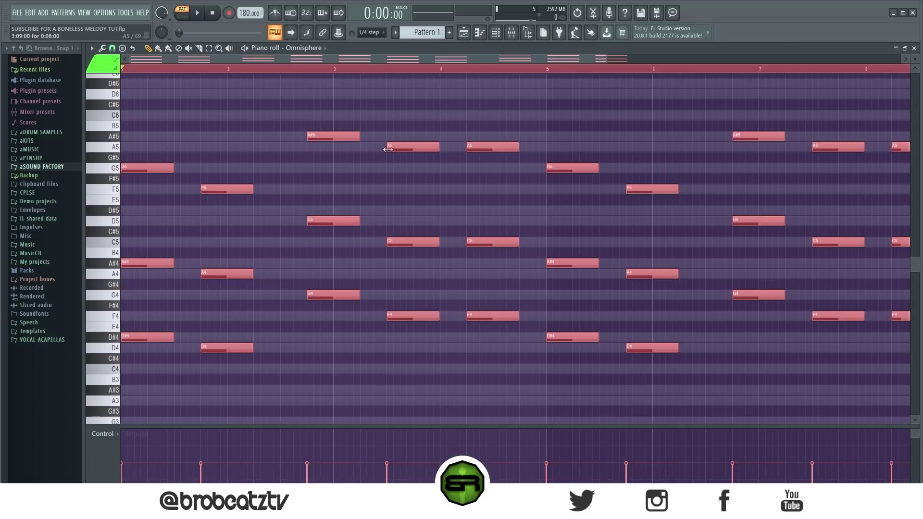
pyautogui.hotkey('shift', 'd')
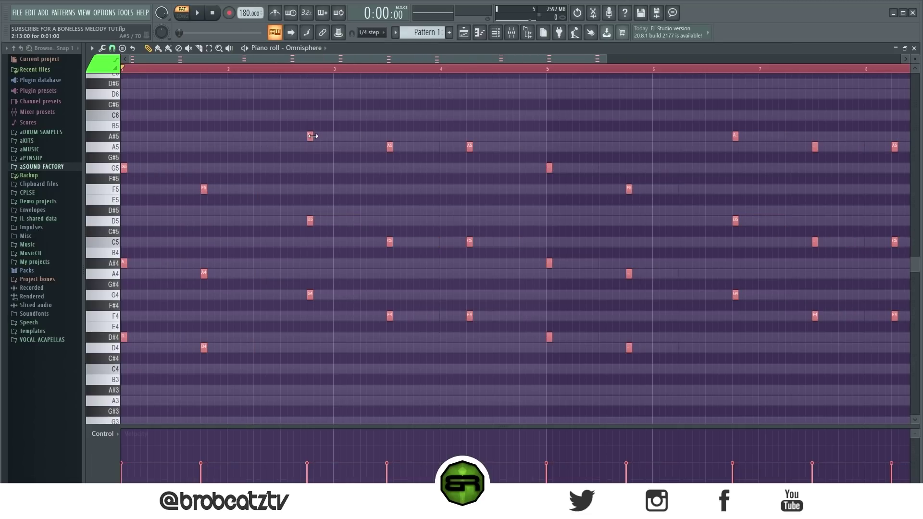
pyautogui.moveTo(312, 136); pyautogui.dragTo(318, 137)
pyautogui.keyDown('ctrl'); pyautogui.click(287, 124); pyautogui.keyUp('ctrl')
pyautogui.keyDown('ctrl'); pyautogui.rightClick(284, 116); pyautogui.keyUp('ctrl')
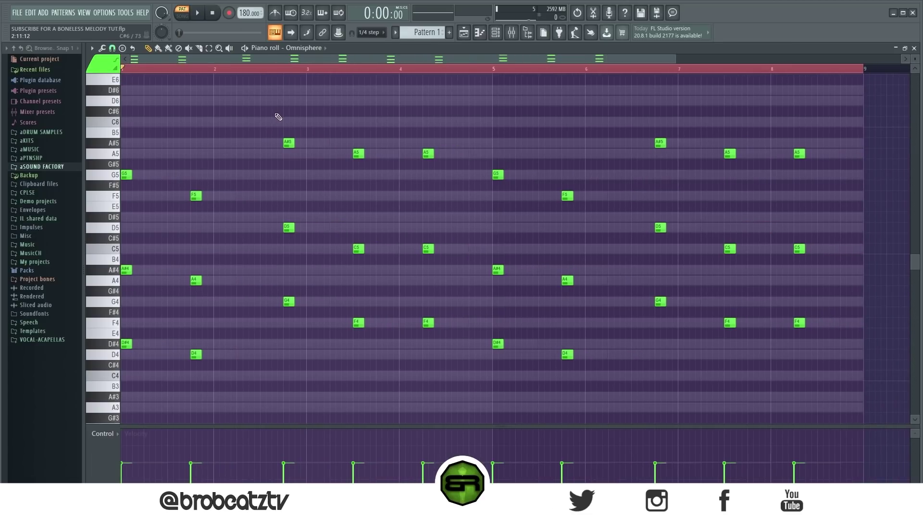
pyautogui.moveTo(290, 309); pyautogui.dragTo(313, 166)
pyautogui.scroll(-1, 269, 173)
pyautogui.keyDown('ctrl'); pyautogui.click(221, 179); pyautogui.keyUp('ctrl')
pyautogui.scroll(1, 205, 238)
pyautogui.scroll(-1, 205, 238)
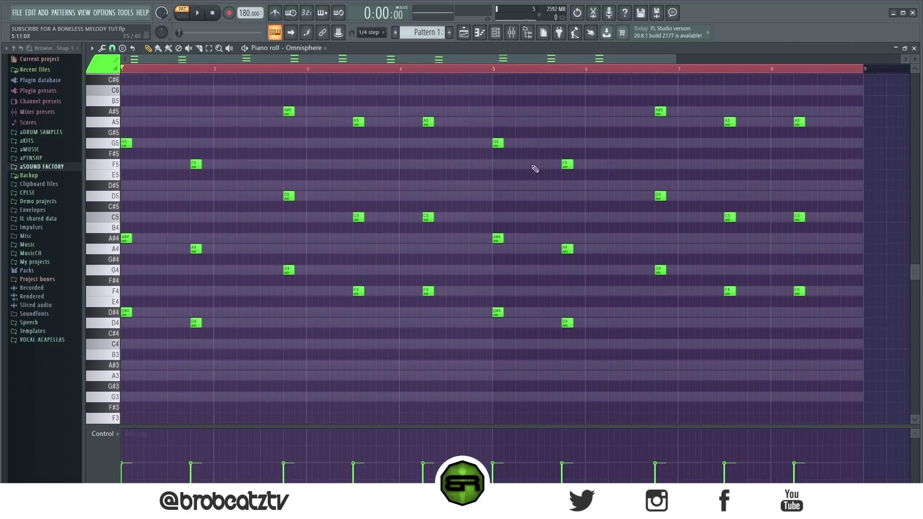
pyautogui.scroll(1, 230, 278)
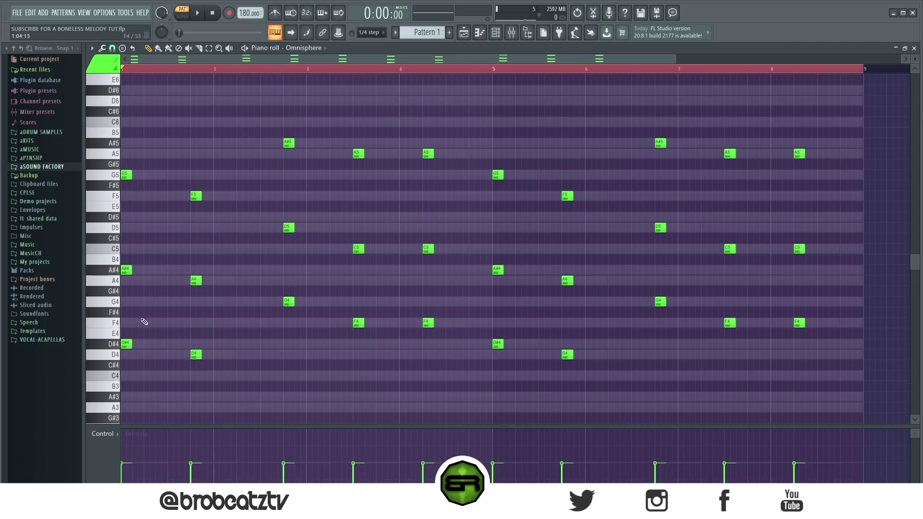
# - Raise the first chord's two lower notes, A#4 and D#4, by one octave
pyautogui.moveTo(154, 244); pyautogui.dragTo(123, 356)
pyautogui.hotkey('ctrl', 'Up')
pyautogui.scroll(2, 165, 82)
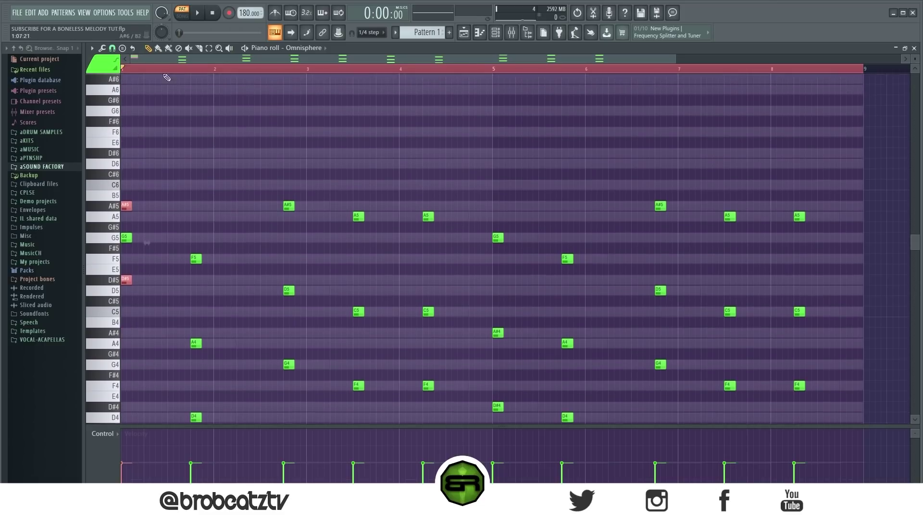
# - Try adding A5 and F5 directly after the first chord and remove them
pyautogui.scroll(4, 169, 74)
pyautogui.moveTo(190, 58); pyautogui.dragTo(165, 58)
pyautogui.moveTo(219, 189); pyautogui.dragTo(146, 282)
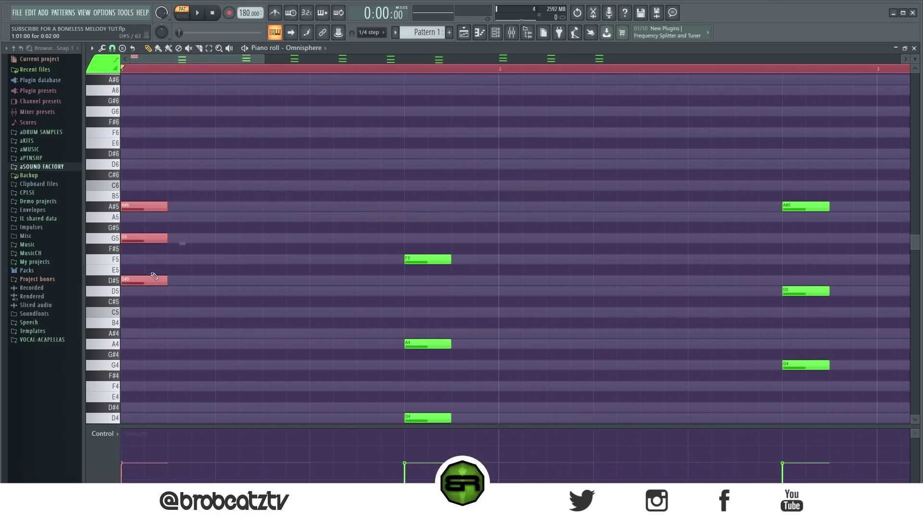
pyautogui.keyDown('ctrl'); pyautogui.click(180, 241); pyautogui.keyUp('ctrl')
pyautogui.click(174, 220)
pyautogui.click(171, 261)
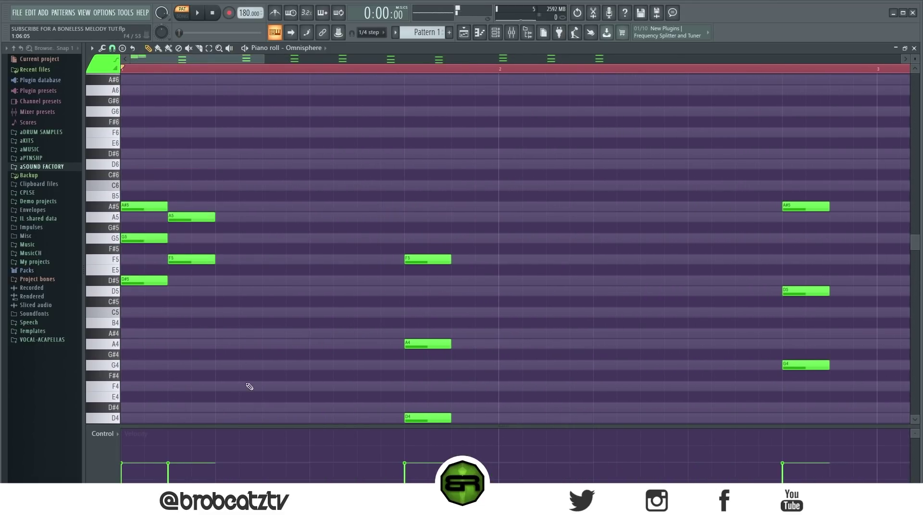
pyautogui.rightClick(207, 217)
pyautogui.rightClick(202, 260)
# - Try adding D#6 and several higher notes above the first chord, and delete them all
pyautogui.scroll(2, 259, 201)
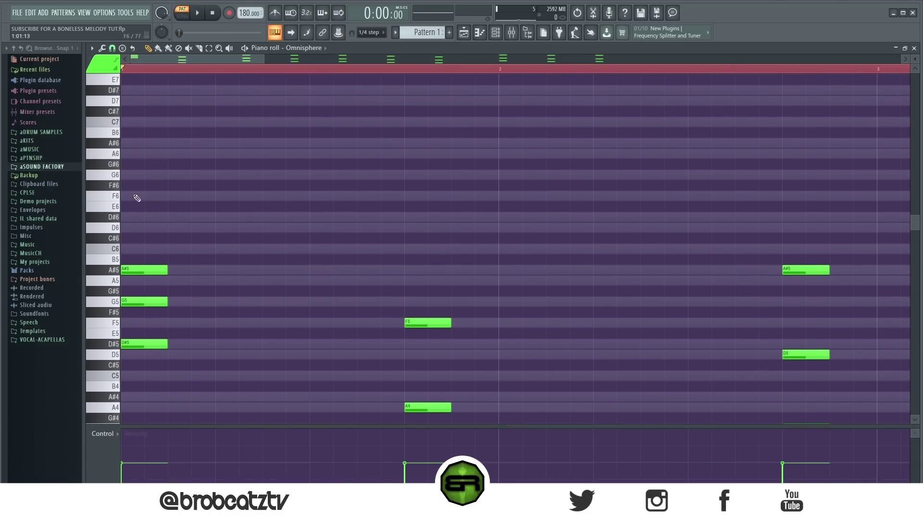
pyautogui.click(159, 217)
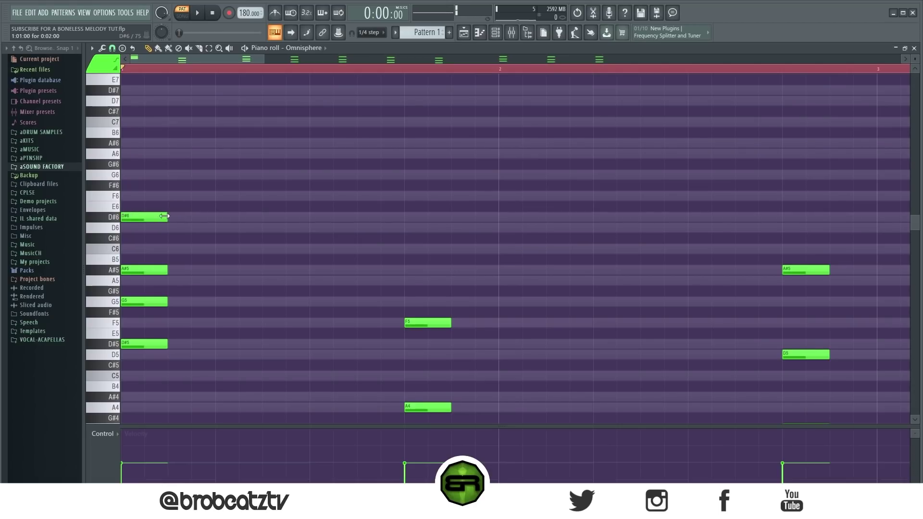
pyautogui.moveTo(168, 218); pyautogui.dragTo(126, 222)
pyautogui.click(146, 195)
pyautogui.click(147, 163)
pyautogui.click(171, 132)
pyautogui.rightClick(147, 164)
pyautogui.rightClick(171, 131)
pyautogui.rightClick(147, 197)
pyautogui.rightClick(124, 218)
# - Lower the first chord's A#5 and D#5 notes by one octave
pyautogui.moveTo(154, 244); pyautogui.dragTo(160, 279)
pyautogui.moveTo(159, 324); pyautogui.dragTo(163, 365)
pyautogui.scroll(-1, 192, 322)
pyautogui.hotkey('ctrl', 'Down')
# - Try short F5 and D#5 filler notes right after the first chord and remove them
pyautogui.scroll(-2, 197, 305)
pyautogui.click(178, 291)
pyautogui.click(171, 227)
pyautogui.click(195, 249)
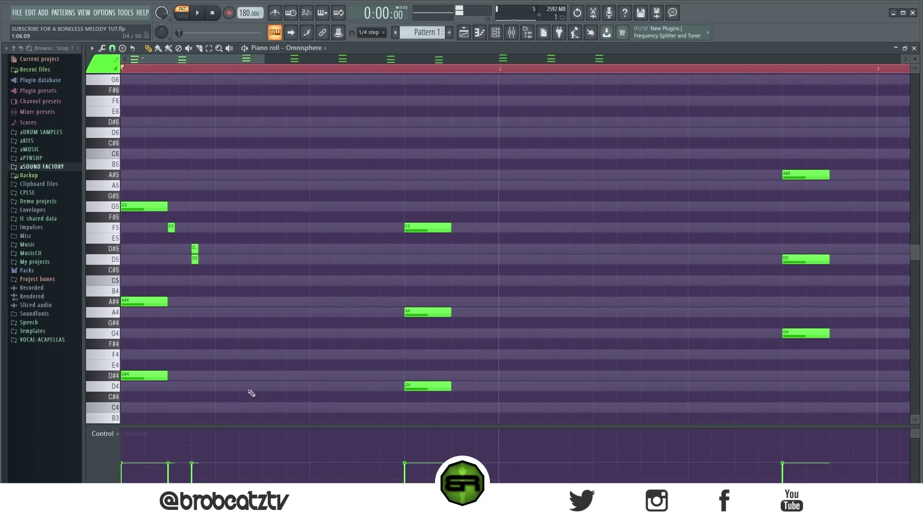
pyautogui.rightClick(171, 228)
pyautogui.rightClick(195, 249)
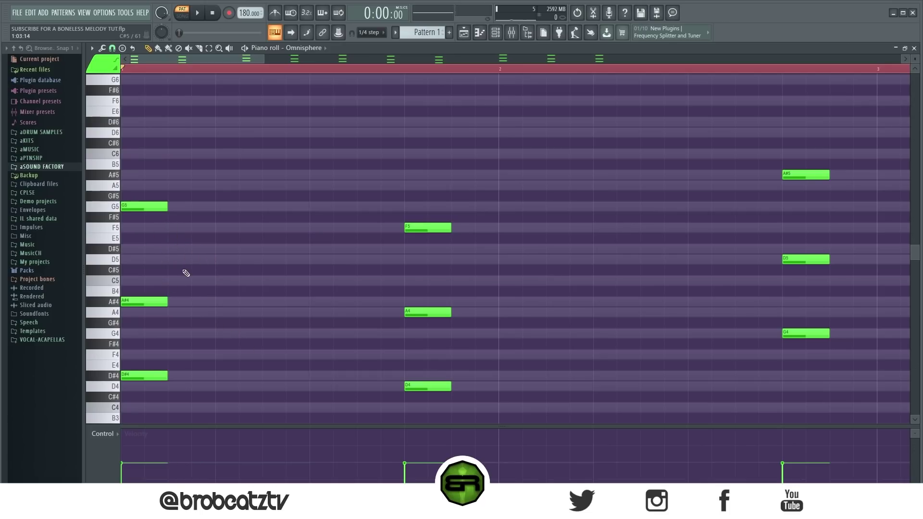
# - Play the open-voiced progression while viewing its instrument channels in the channel rack
pyautogui.scroll(-1, 229, 275)
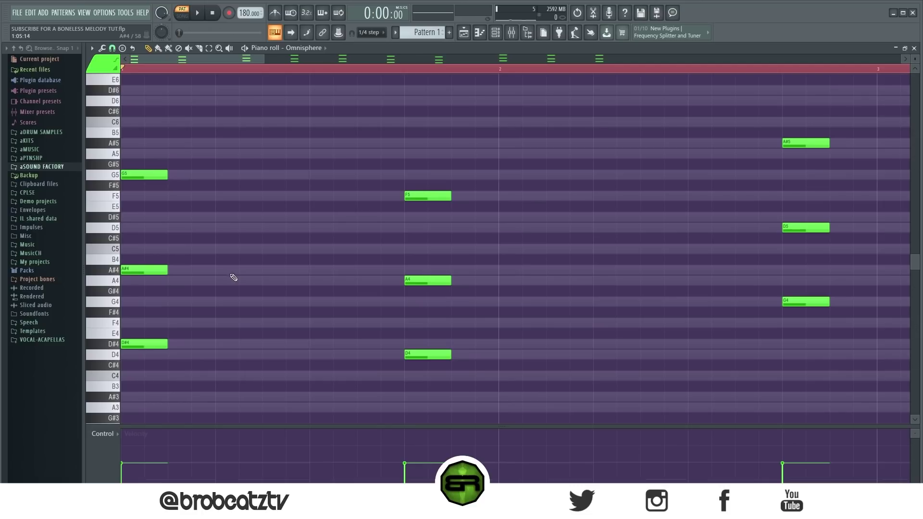
pyautogui.moveTo(144, 194); pyautogui.dragTo(237, 255)
pyautogui.moveTo(264, 59); pyautogui.dragTo(537, 59)
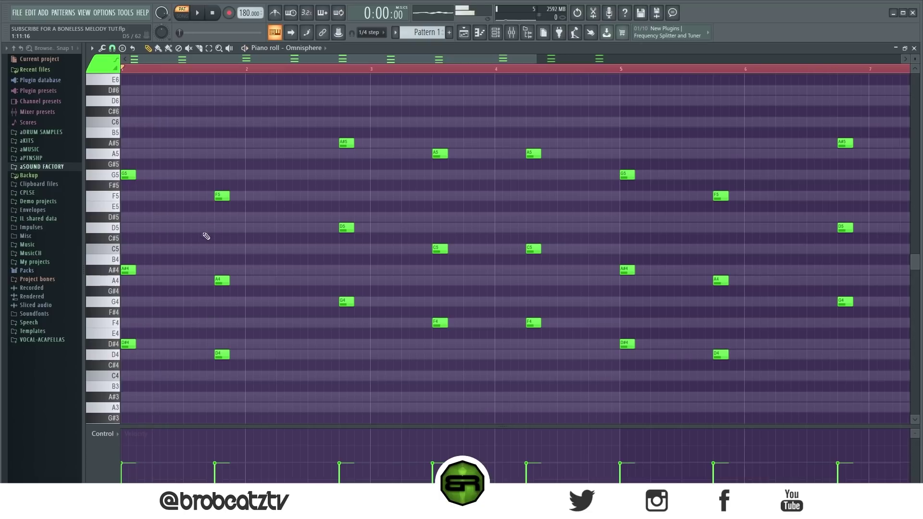
pyautogui.click(496, 33)
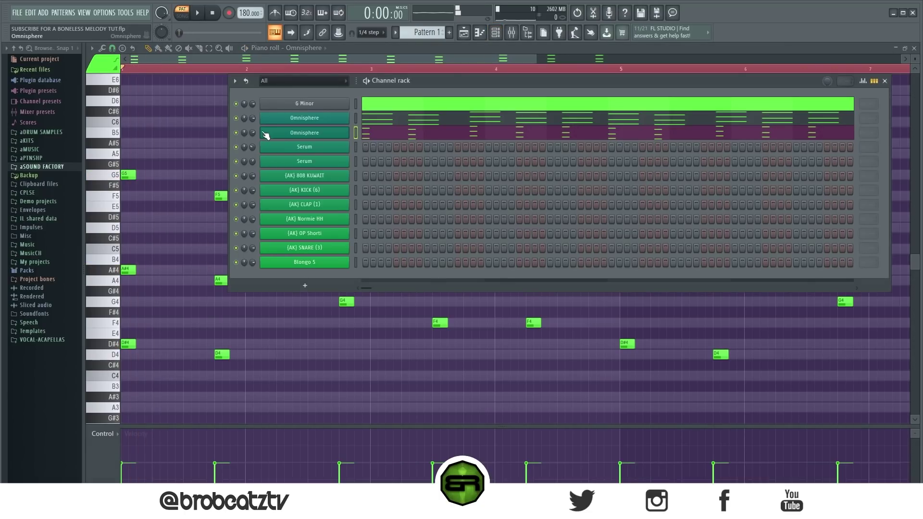
pyautogui.press('space')
pyautogui.press('space')
pyautogui.press('F6')
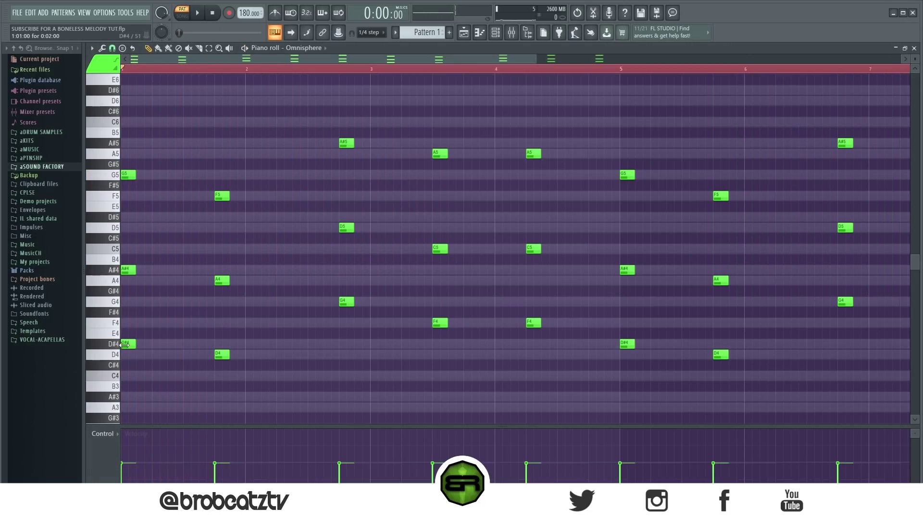
# - Add F4 and D5 on beat 2 of bar 1 and G4 on beat 3, playing back between additions
pyautogui.click(155, 323)
pyautogui.press('space')
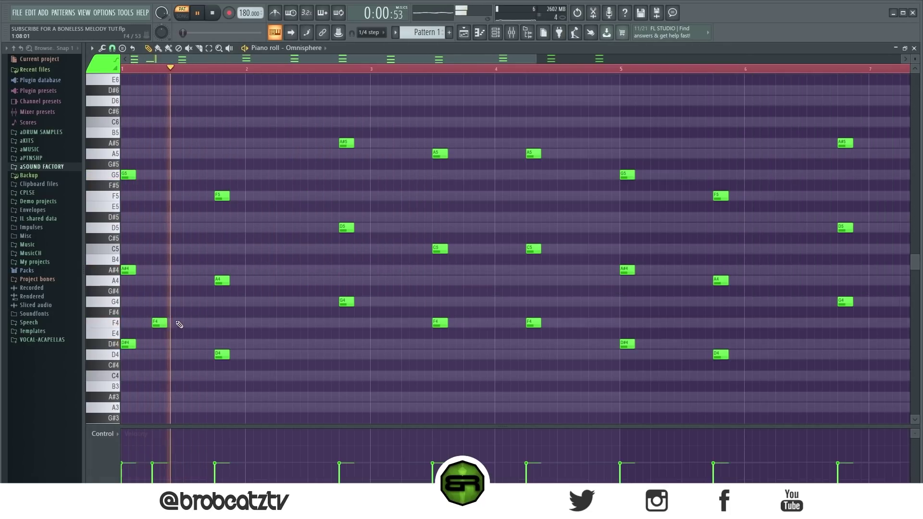
pyautogui.click(155, 227)
pyautogui.press('space')
pyautogui.click(191, 302)
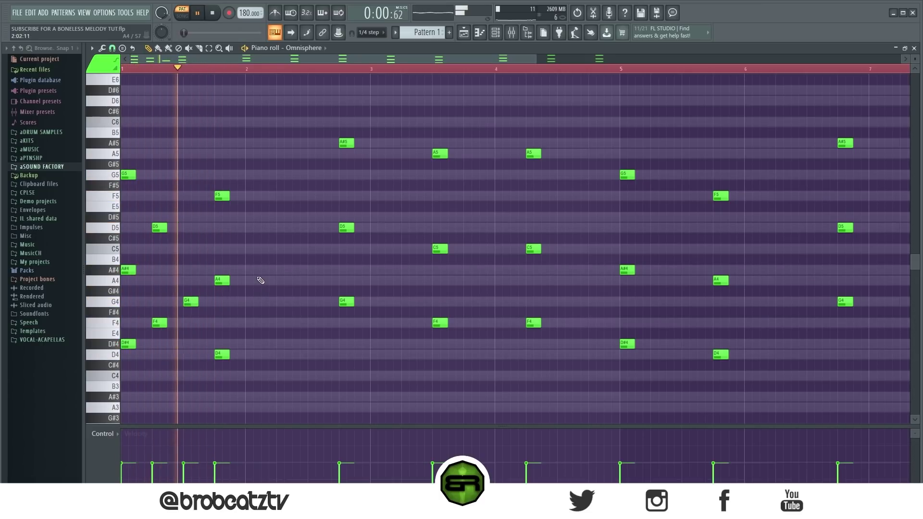
# - Add C5 on beat 1 of bar 2 and the pair D5 and A4 on beat 2, and listen to them
pyautogui.click(247, 250)
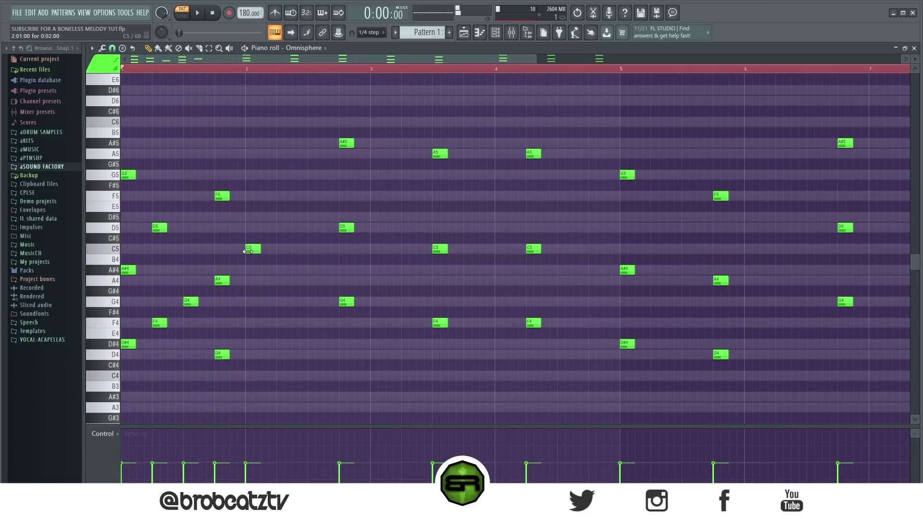
pyautogui.click(282, 229)
pyautogui.click(283, 281)
pyautogui.press('space')
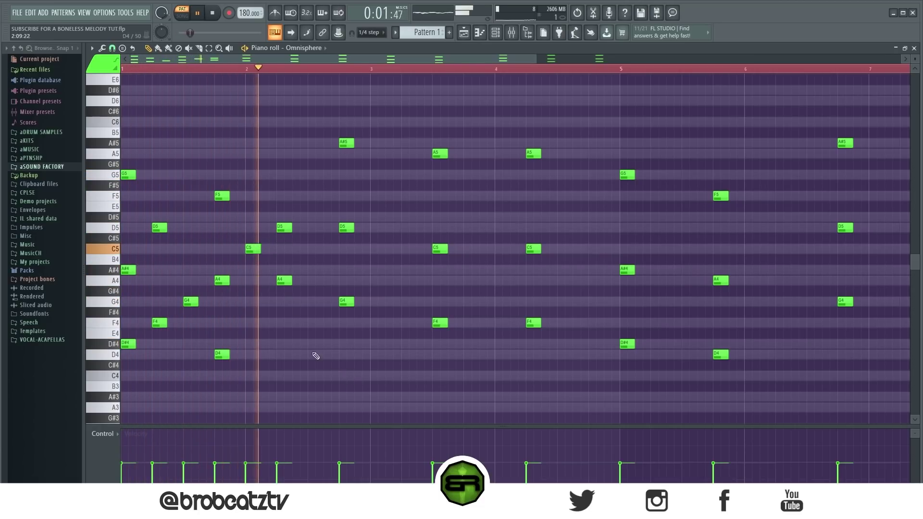
pyautogui.press('space')
# - Add A#4 on beat 3 of bar 2 and A4 on beat 1 of bar 3, and play the phrase
pyautogui.click(310, 270)
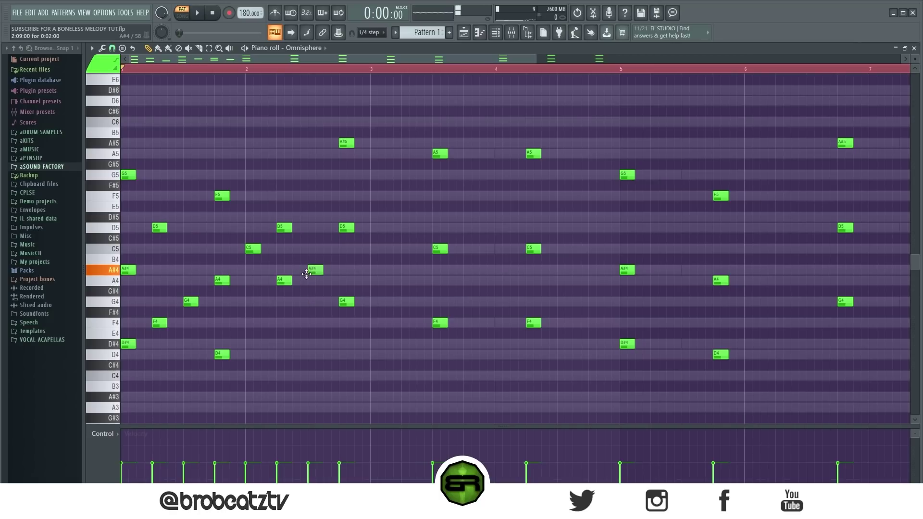
pyautogui.press('space')
pyautogui.click(377, 280)
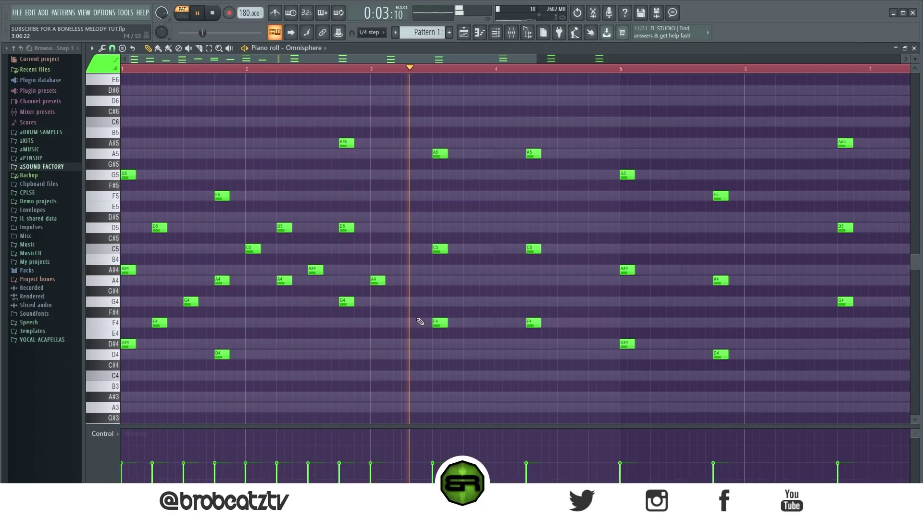
pyautogui.press('space')
pyautogui.press('space')
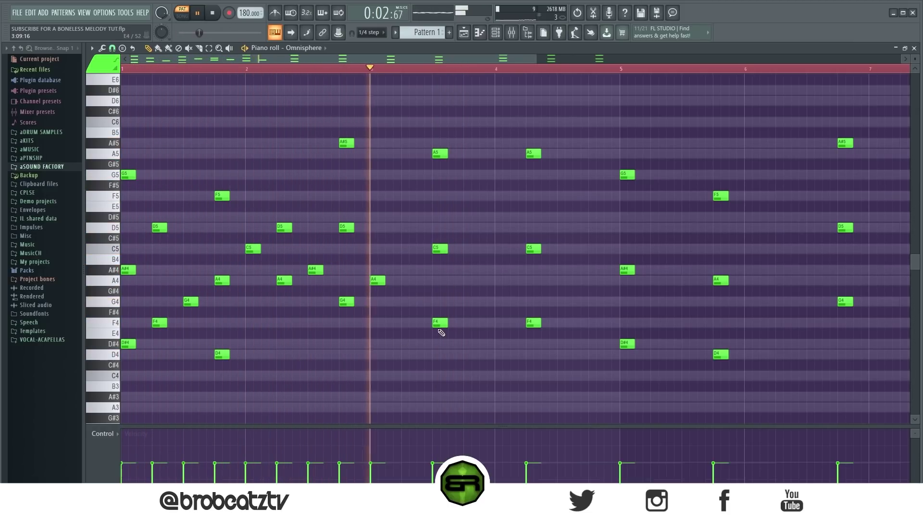
pyautogui.press('space')
pyautogui.press('space')
# - Copy the G4 and A4 notes at the end of bar 2 and start of bar 3 to bar 3 beat 4 and bar 4 beat 1
pyautogui.moveTo(393, 256); pyautogui.dragTo(301, 330)
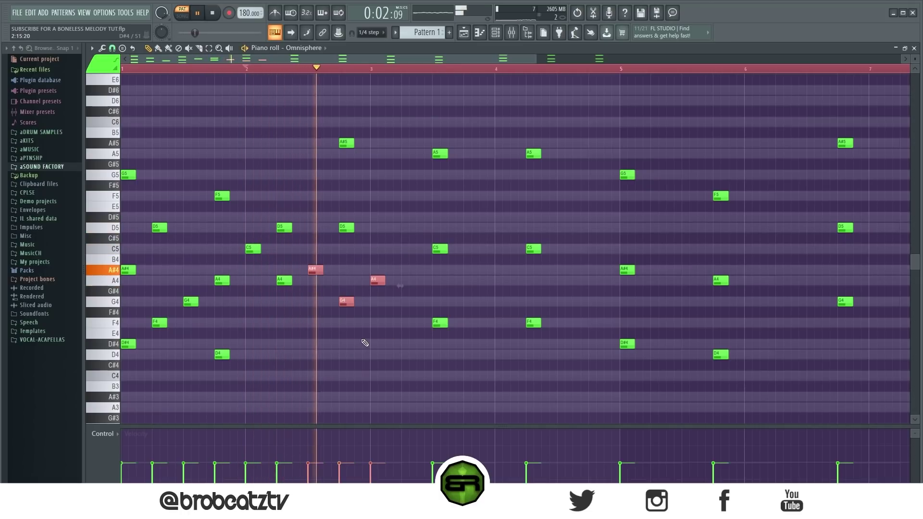
pyautogui.press('space')
pyautogui.keyDown('ctrl'); pyautogui.click(383, 334); pyautogui.keyUp('ctrl')
pyautogui.press('space')
pyautogui.moveTo(385, 264); pyautogui.dragTo(340, 330)
pyautogui.press('space')
pyautogui.moveTo(350, 298); pyautogui.dragTo(563, 297)
pyautogui.press('space')
pyautogui.press('space')
pyautogui.press('space')
pyautogui.moveTo(563, 297); pyautogui.dragTo(476, 286)
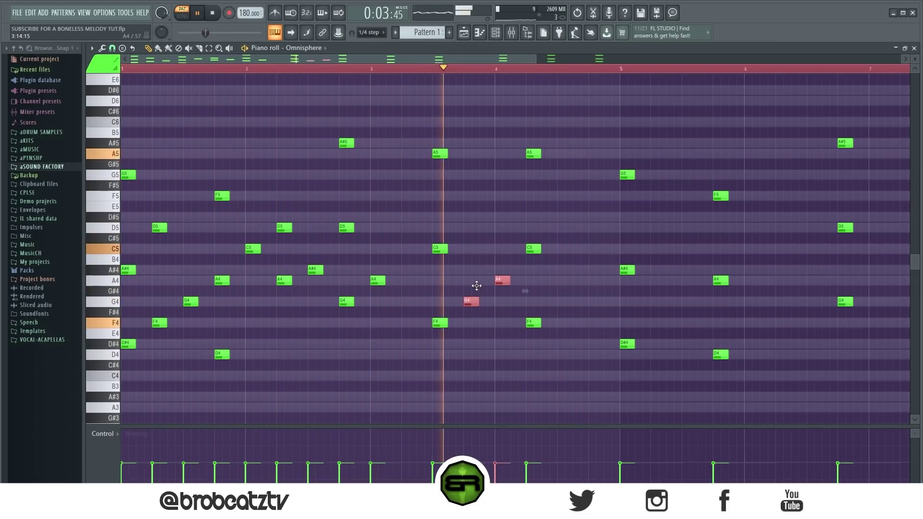
# - Add an F4 note on the last beat of bar 4 while playing the pattern
pyautogui.press('space')
pyautogui.press('space')
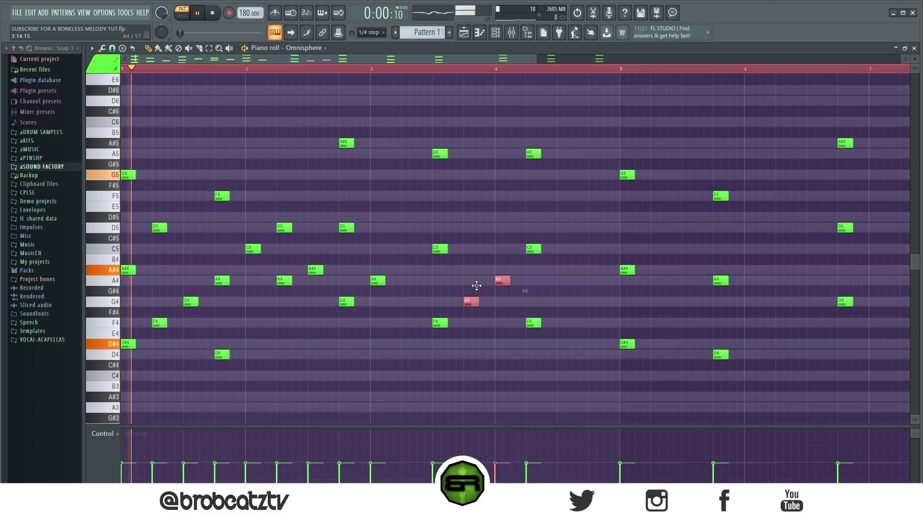
pyautogui.click(586, 323)
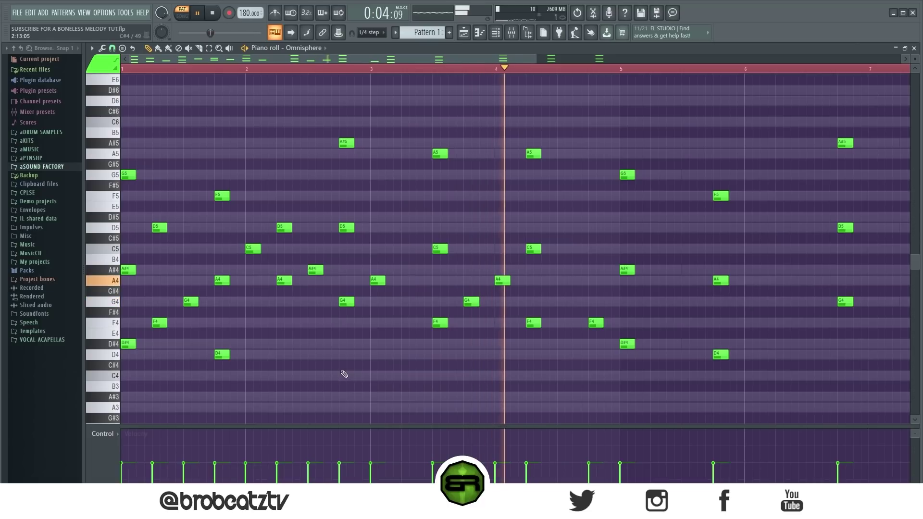
pyautogui.press('space')
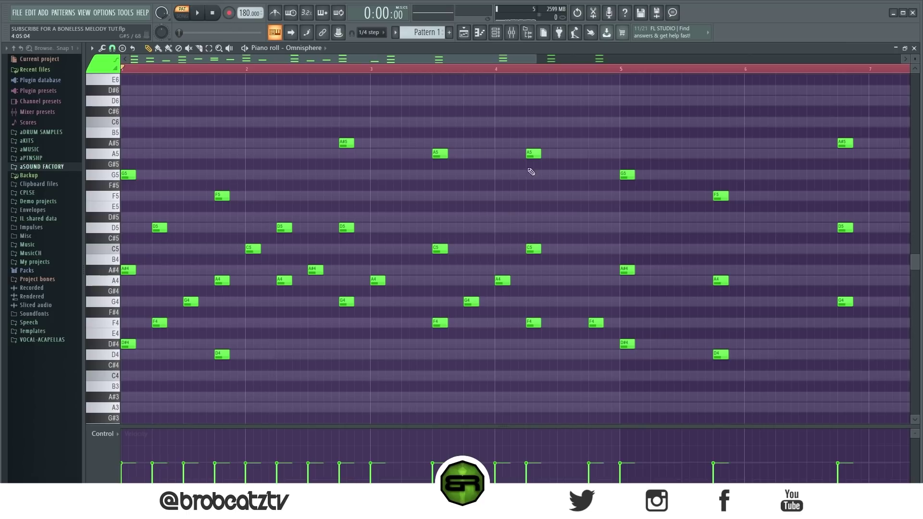
# - Add F5 to the chord in bar 4 and play the end of the phrase
pyautogui.click(532, 196)
pyautogui.click(425, 69)
pyautogui.press('space')
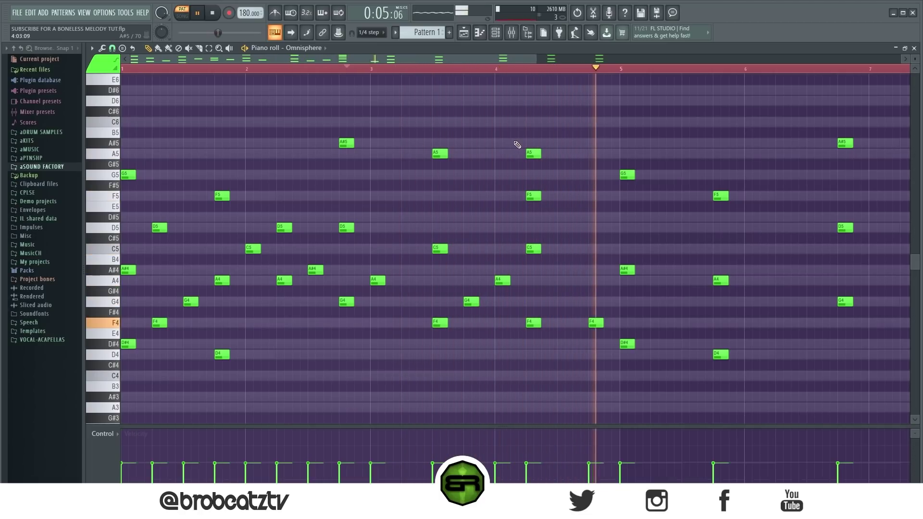
pyautogui.press('space')
# - Delete the duplicated chords from bar 5 onward
pyautogui.scroll(-4, 413, 69)
pyautogui.moveTo(687, 119); pyautogui.dragTo(393, 382)
pyautogui.press('Delete')
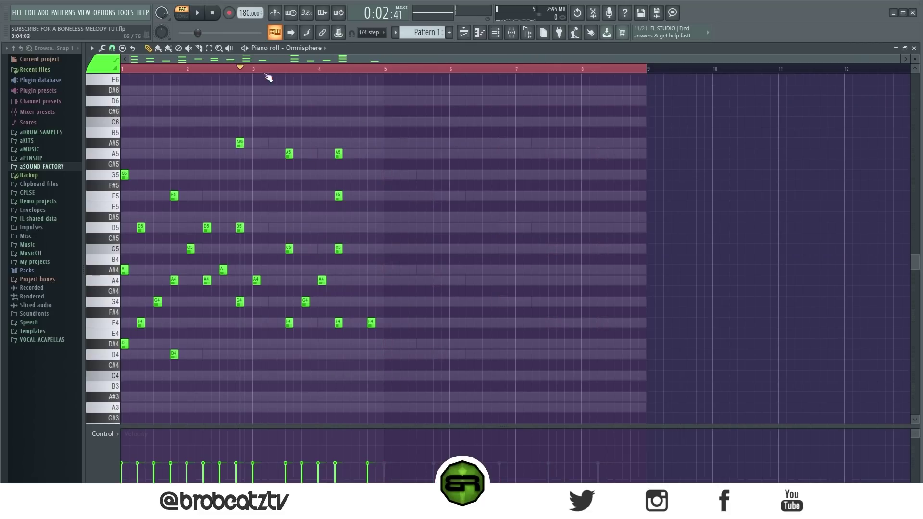
# - Select only the added notes between the chords and colour them yellow
pyautogui.scroll(3, 270, 57)
pyautogui.moveTo(270, 58); pyautogui.dragTo(212, 62)
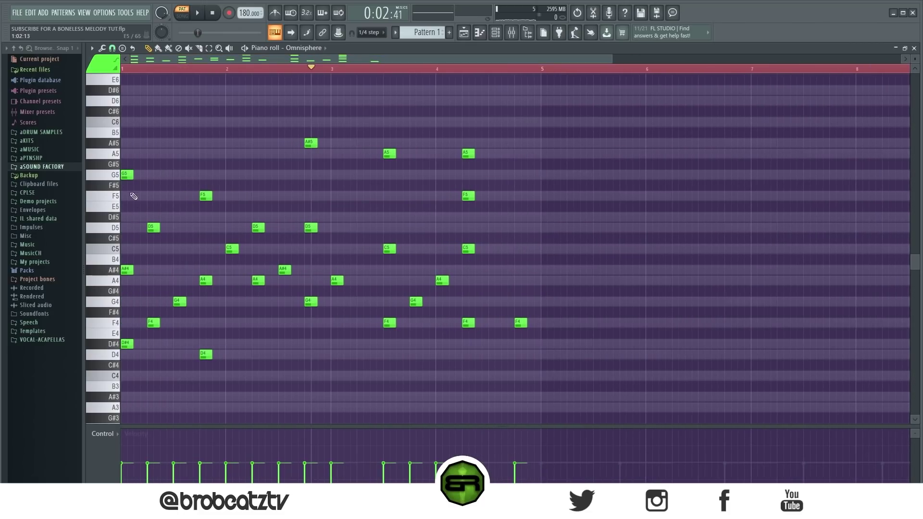
pyautogui.click(152, 227)
pyautogui.moveTo(201, 271); pyautogui.dragTo(147, 343)
pyautogui.moveTo(219, 213); pyautogui.dragTo(291, 299)
pyautogui.click(337, 280)
pyautogui.moveTo(395, 256); pyautogui.dragTo(462, 317)
pyautogui.click(520, 323)
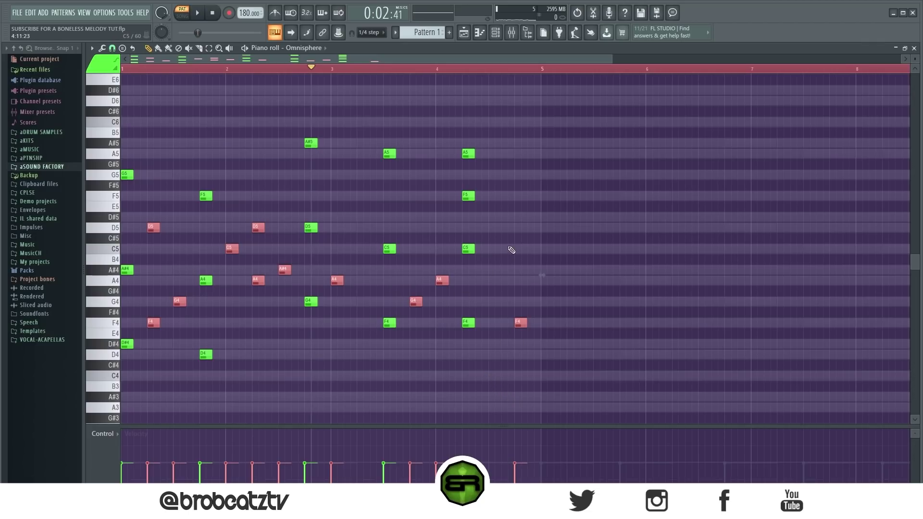
pyautogui.click(102, 63)
pyautogui.click(94, 100)
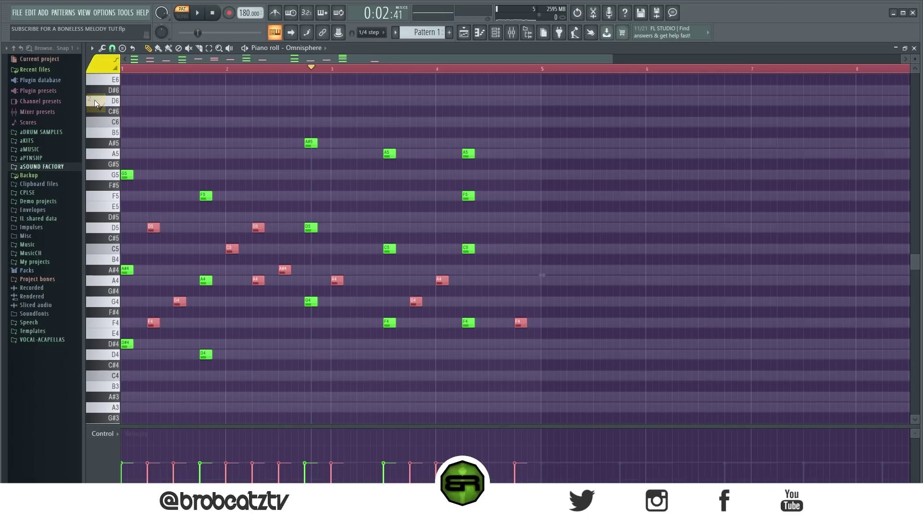
pyautogui.hotkey('alt', 'c')
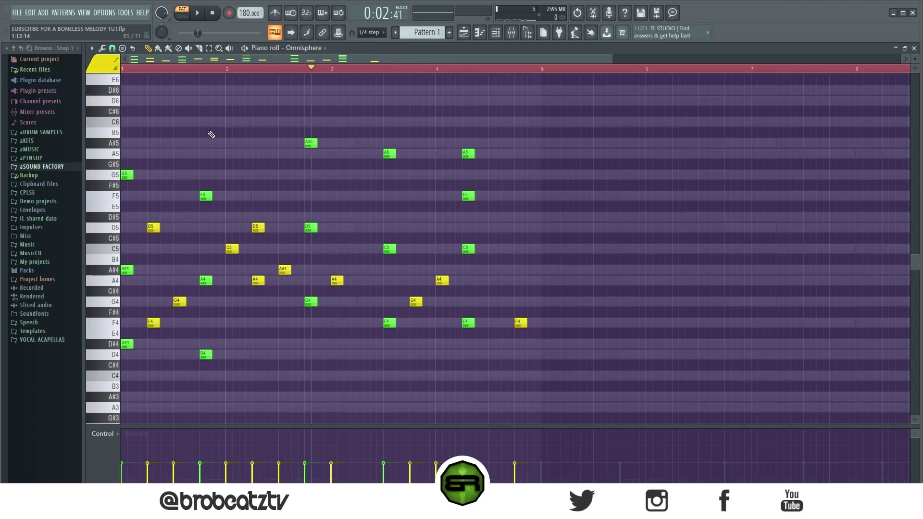
pyautogui.moveTo(137, 162); pyautogui.dragTo(109, 385)
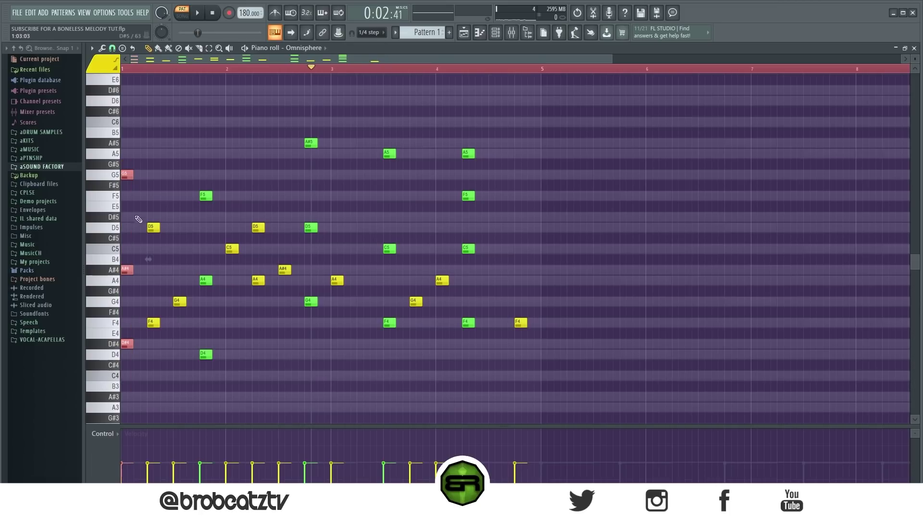
pyautogui.moveTo(132, 177); pyautogui.dragTo(131, 276)
pyautogui.keyDown('ctrl'); pyautogui.click(181, 174); pyautogui.keyUp('ctrl')
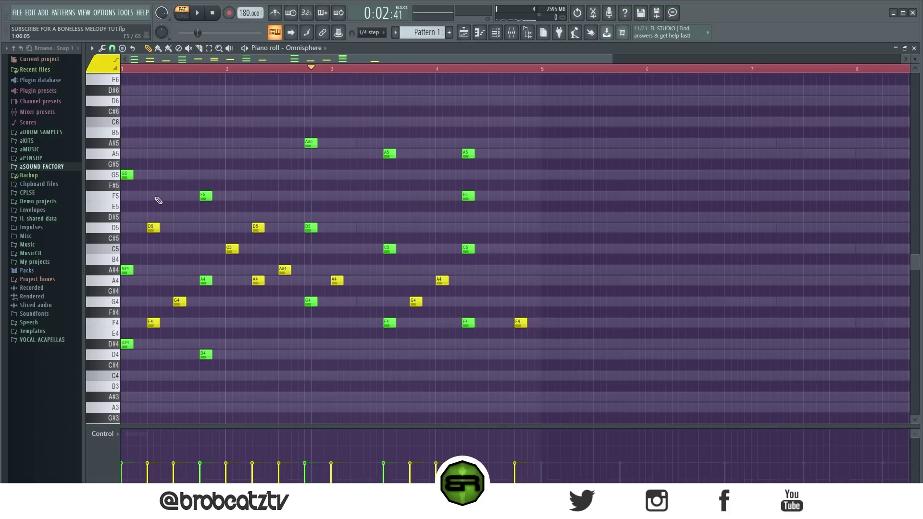
# - Recolour every note in the pattern green
pyautogui.click(103, 70)
pyautogui.click(152, 98)
pyautogui.moveTo(615, 112); pyautogui.dragTo(172, 363)
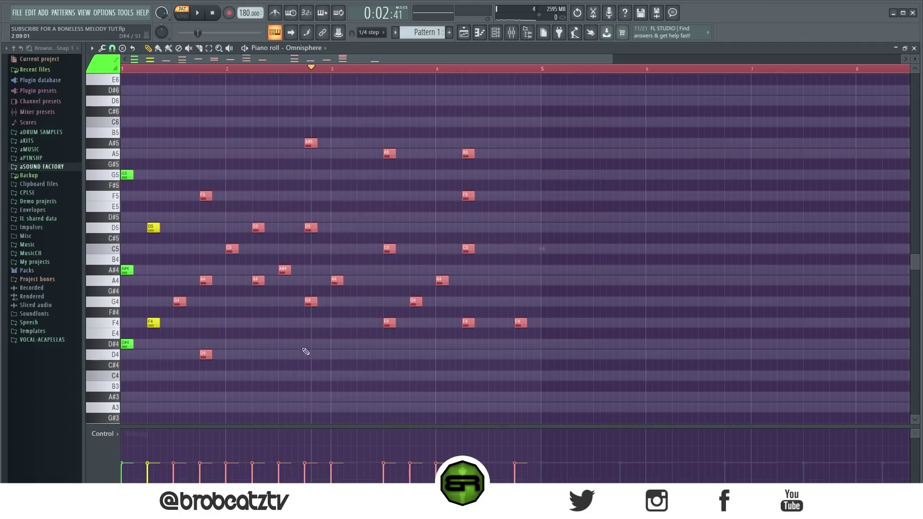
pyautogui.keyDown('ctrl'); pyautogui.click(576, 129); pyautogui.keyUp('ctrl')
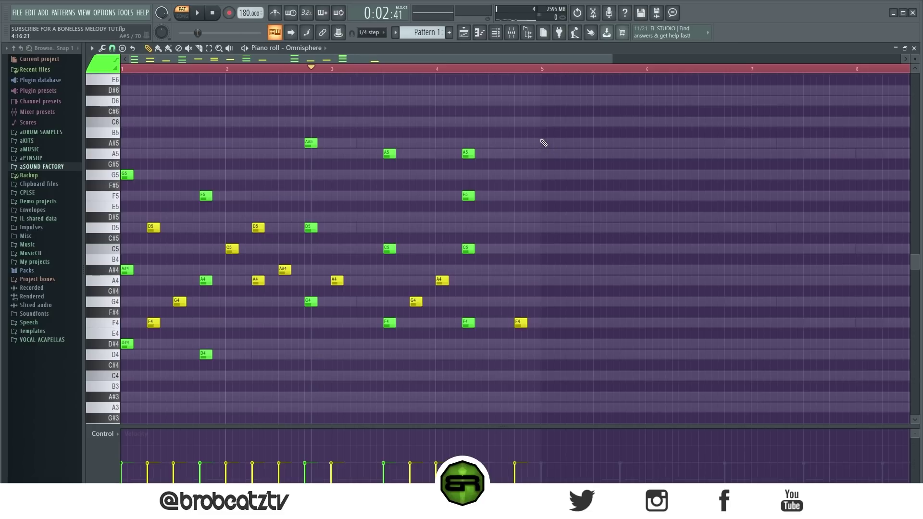
pyautogui.moveTo(542, 143); pyautogui.dragTo(578, 197)
pyautogui.hotkey('ctrl', 'a')
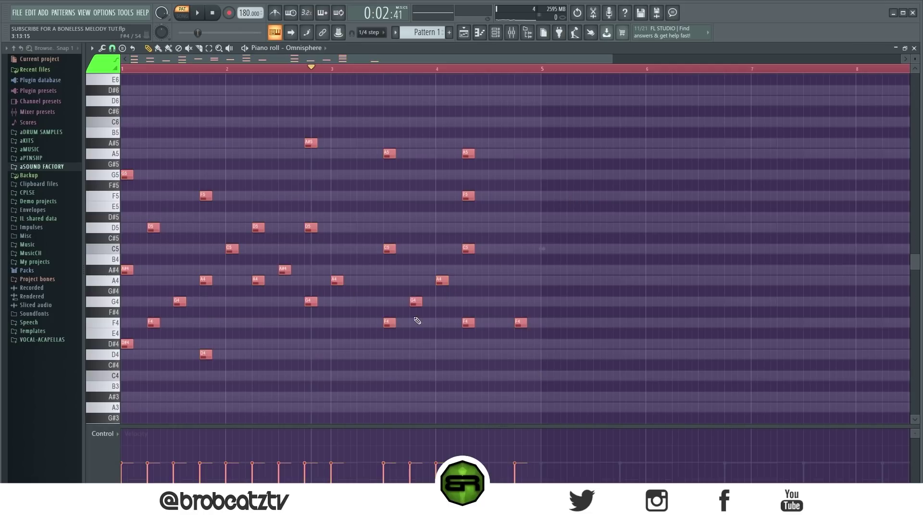
# - Duplicate the whole four-bar melody so the copy starts at bar 5
pyautogui.hotkey('ctrl', 'd')
pyautogui.hotkey('ctrl', 'a')
pyautogui.moveTo(131, 178); pyautogui.dragTo(550, 179)
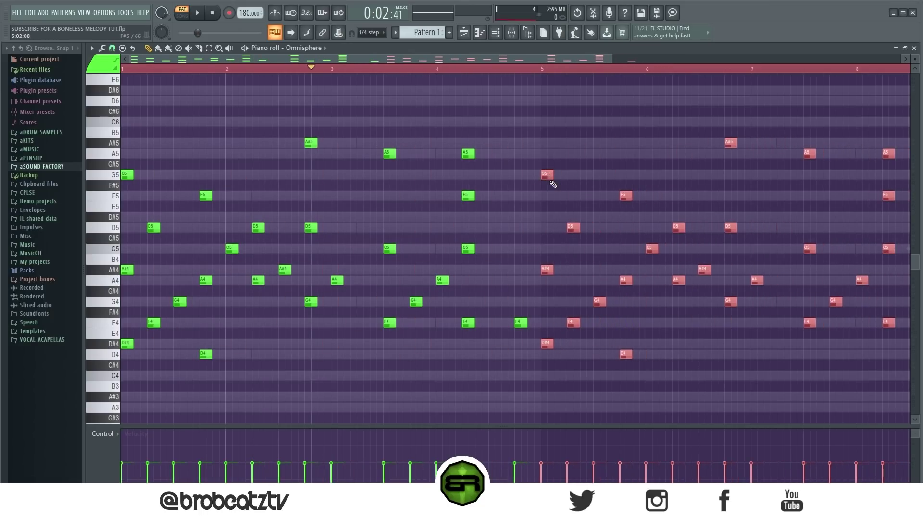
pyautogui.keyDown('ctrl'); pyautogui.click(466, 131); pyautogui.keyUp('ctrl')
pyautogui.scroll(-1, 497, 120)
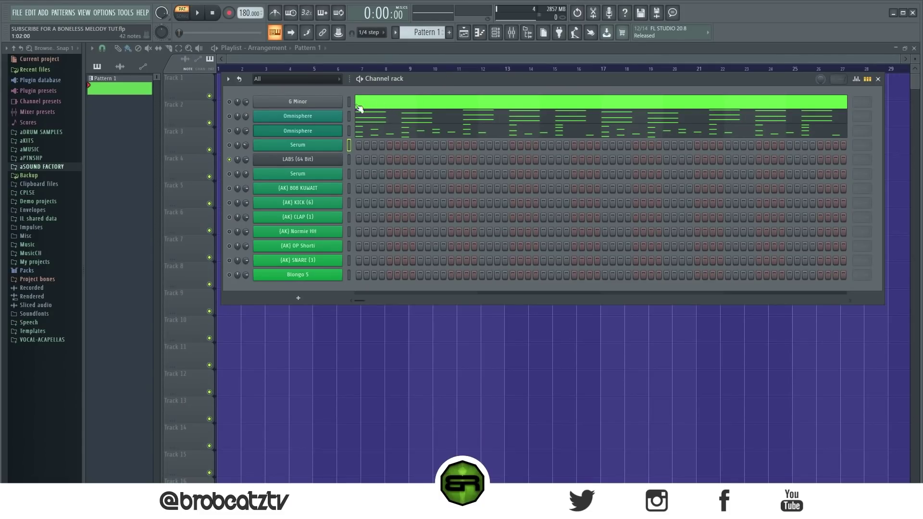
# - Copy the second Omnisphere channel's notes to the first Serum channel
pyautogui.rightClick(308, 132)
pyautogui.click(456, 139)
pyautogui.rightClick(319, 145)
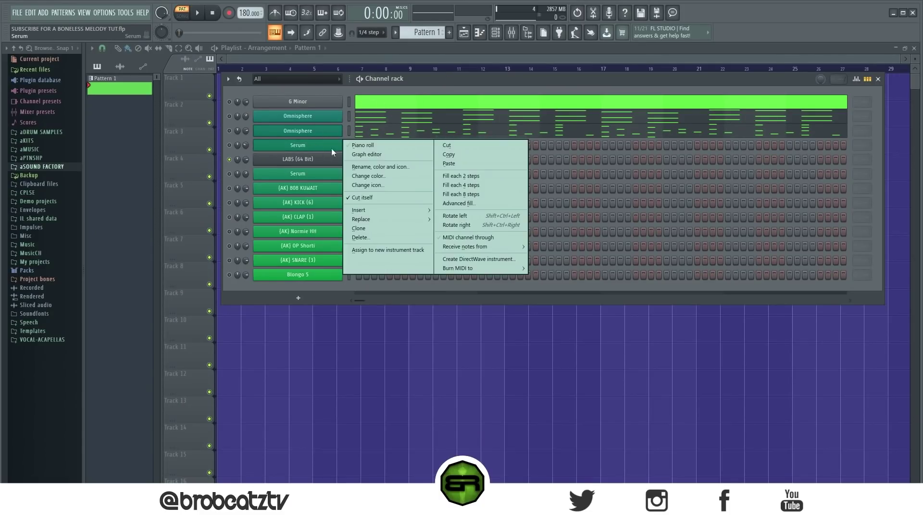
pyautogui.click(472, 163)
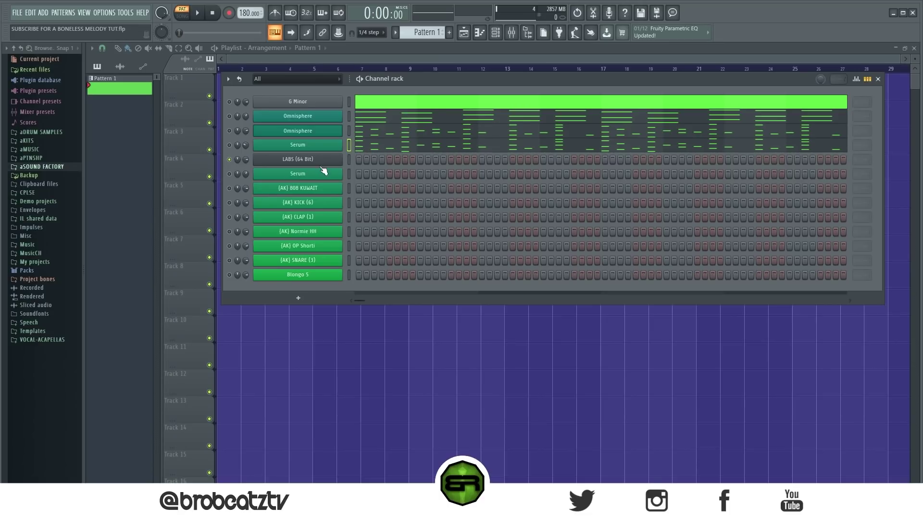
# - Unmute both Omnisphere channels and audition them together with the first Serum channel
pyautogui.click(230, 116)
pyautogui.click(230, 131)
pyautogui.press('space')
pyautogui.press('space')
# - Check which presets the first Serum and second Omnisphere channels use, closing the plugin window when done
pyautogui.click(298, 144)
pyautogui.click(325, 138)
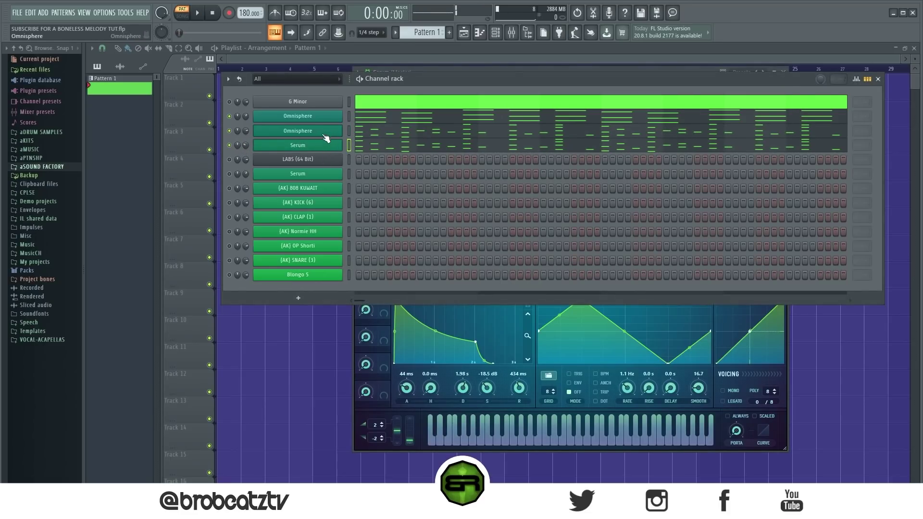
pyautogui.click(323, 135)
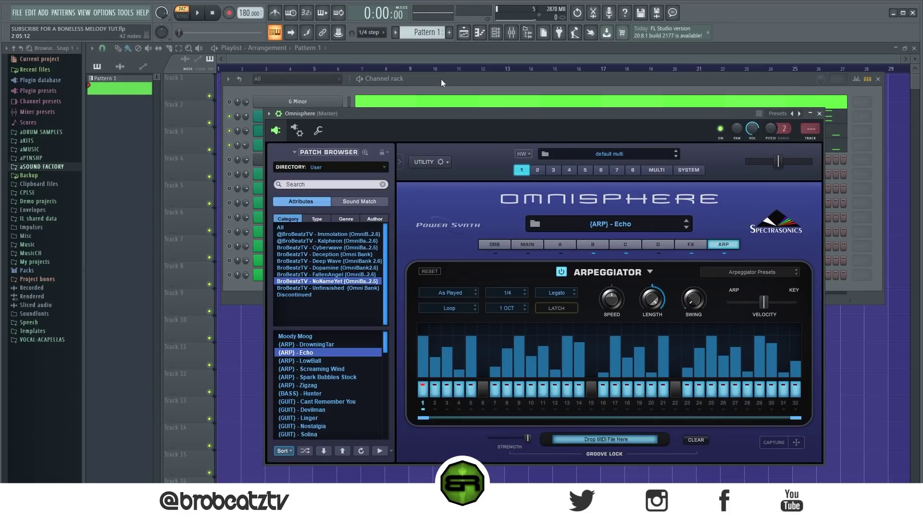
pyautogui.click(442, 80)
pyautogui.click(293, 147)
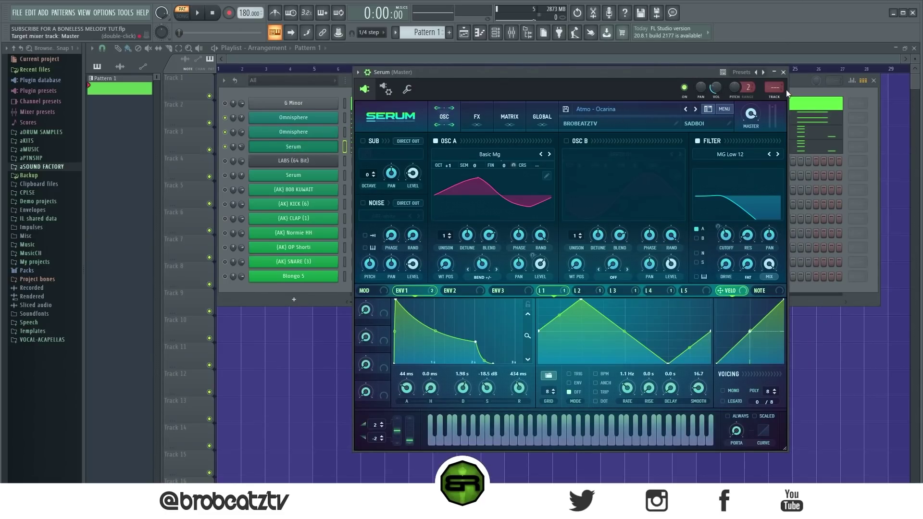
pyautogui.click(784, 72)
# - Lower the first Serum channel's volume to about 41% while the pattern plays
pyautogui.press('space')
pyautogui.moveTo(242, 146); pyautogui.dragTo(241, 165)
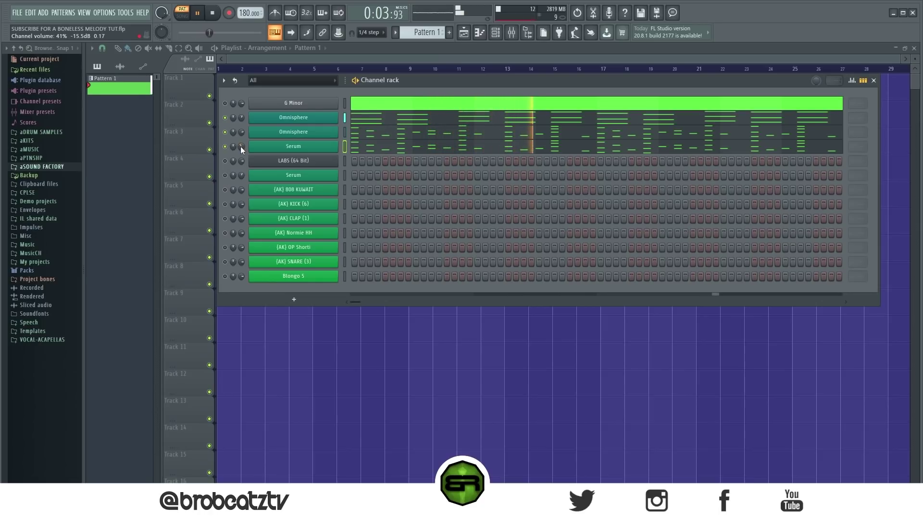
pyautogui.press('space')
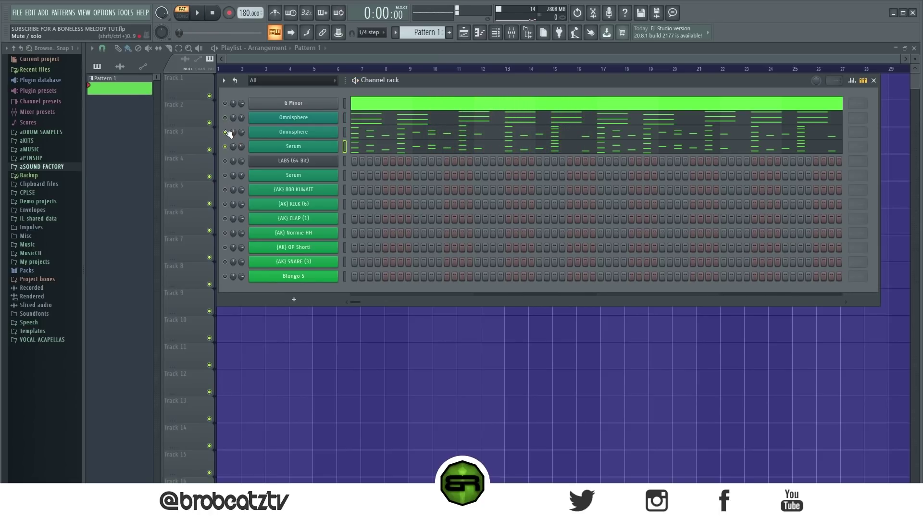
# - Copy the first Serum channel's notes to the LABS channel and show its first four bars in the piano roll
pyautogui.rightClick(303, 148)
pyautogui.click(463, 156)
pyautogui.rightClick(319, 161)
pyautogui.click(477, 180)
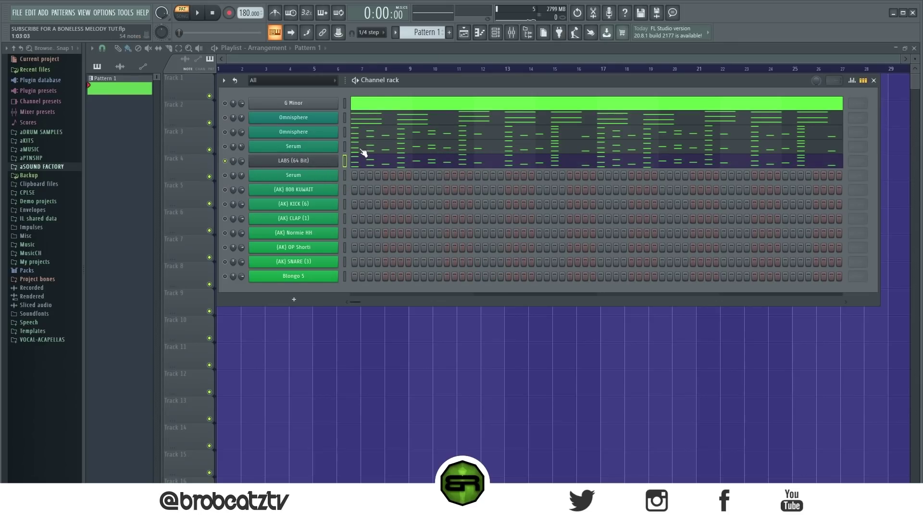
pyautogui.click(407, 167)
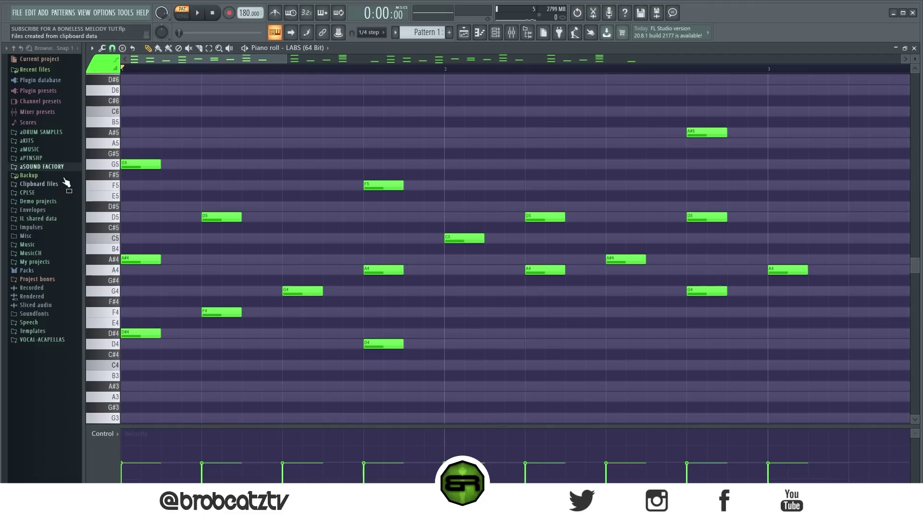
pyautogui.moveTo(285, 59); pyautogui.dragTo(382, 105)
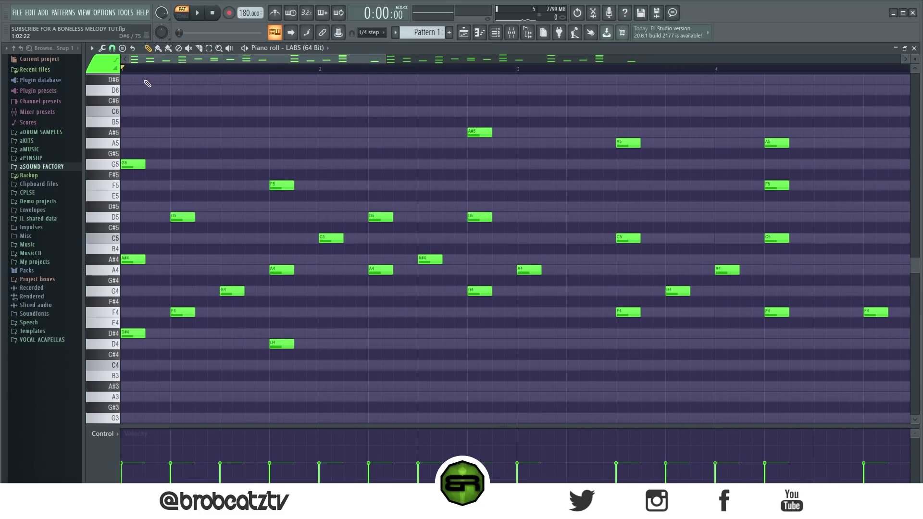
# - Select the opening chord's three notes and clear the selection, going over the chord several times
pyautogui.moveTo(149, 138); pyautogui.dragTo(132, 365)
pyautogui.keyDown('ctrl'); pyautogui.click(189, 351); pyautogui.keyUp('ctrl')
pyautogui.moveTo(151, 223); pyautogui.dragTo(116, 350)
pyautogui.keyDown('ctrl'); pyautogui.click(149, 230); pyautogui.keyUp('ctrl')
pyautogui.moveTo(170, 145); pyautogui.dragTo(109, 381)
pyautogui.keyDown('ctrl'); pyautogui.click(150, 366); pyautogui.keyUp('ctrl')
pyautogui.moveTo(146, 150); pyautogui.dragTo(109, 370)
pyautogui.keyDown('ctrl'); pyautogui.click(162, 357); pyautogui.keyUp('ctrl')
# - Audition the opening chord repeatedly with short playbacks from the start of the pattern
pyautogui.press('space')
pyautogui.press('space')
pyautogui.press('space')
pyautogui.press('space')
pyautogui.press('space')
pyautogui.press('space')
pyautogui.press('space')
pyautogui.press('space')
pyautogui.press('space')
pyautogui.press('space')
pyautogui.press('space')
pyautogui.press('space')
pyautogui.press('space')
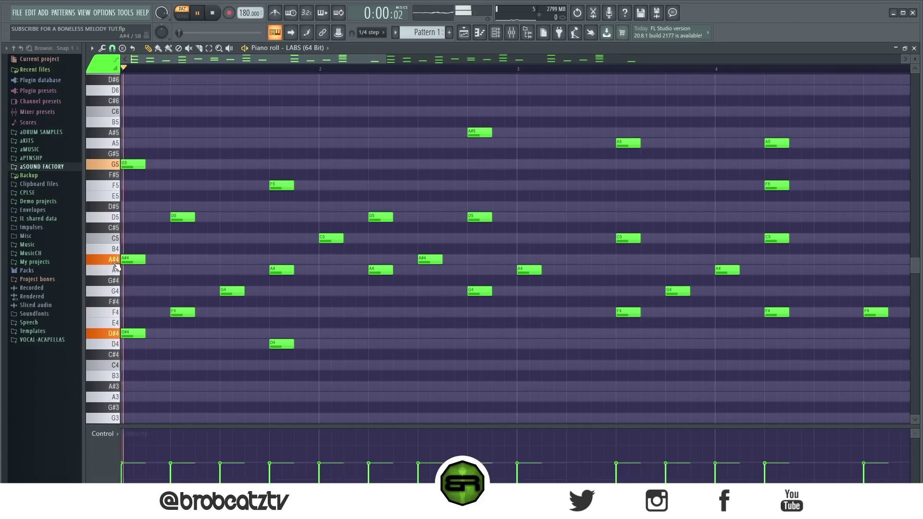
pyautogui.press('space')
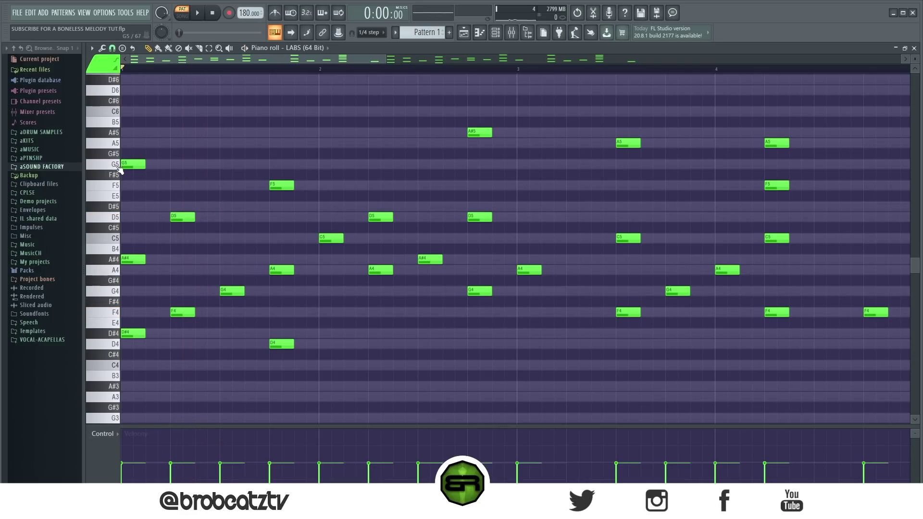
# - Compare the opening chord with its top note G5 by auditioning both
pyautogui.press('space')
pyautogui.press('space')
pyautogui.click(112, 166)
pyautogui.press('space')
pyautogui.press('space')
pyautogui.press('space')
pyautogui.press('space')
pyautogui.press('space')
pyautogui.press('space')
pyautogui.press('space')
pyautogui.press('space')
# - Select the opening G5, D5 and G4 as a single melody line, auditioning the chord and D5 in between
pyautogui.moveTo(139, 139); pyautogui.dragTo(145, 166)
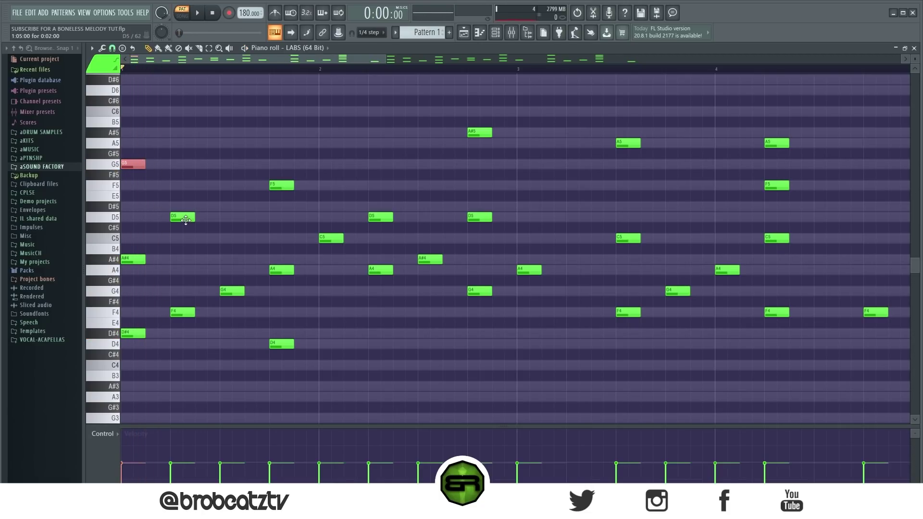
pyautogui.press('space')
pyautogui.press('space')
pyautogui.press('space')
pyautogui.press('space')
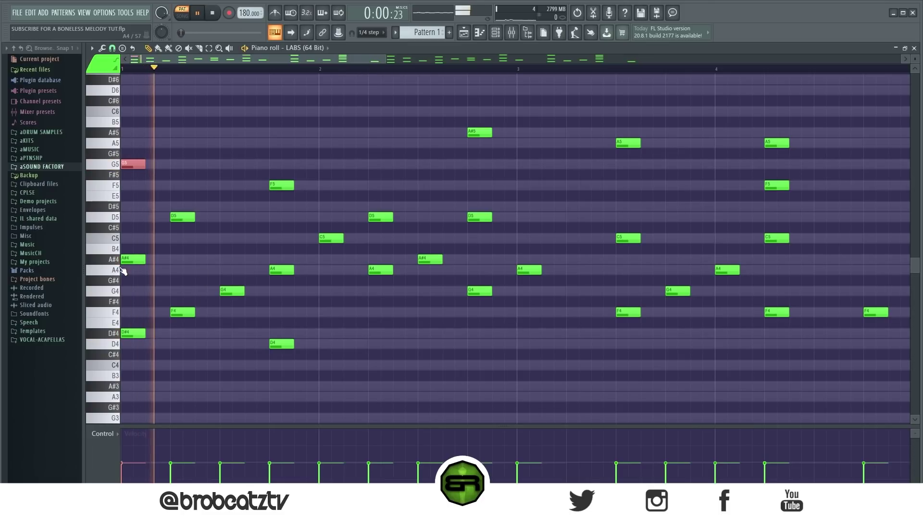
pyautogui.click(112, 217)
pyautogui.keyDown('shift'); pyautogui.click(183, 216); pyautogui.keyUp('shift')
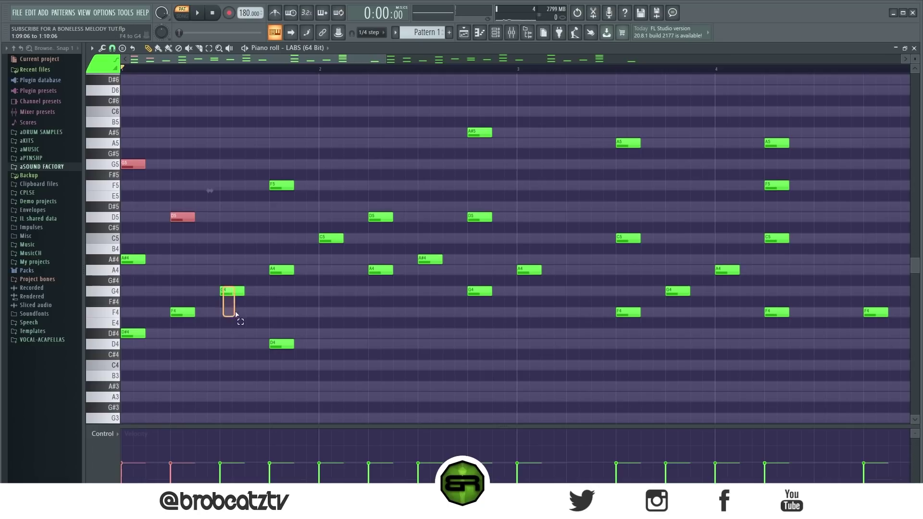
pyautogui.keyDown('shift'); pyautogui.click(234, 291); pyautogui.keyUp('shift')
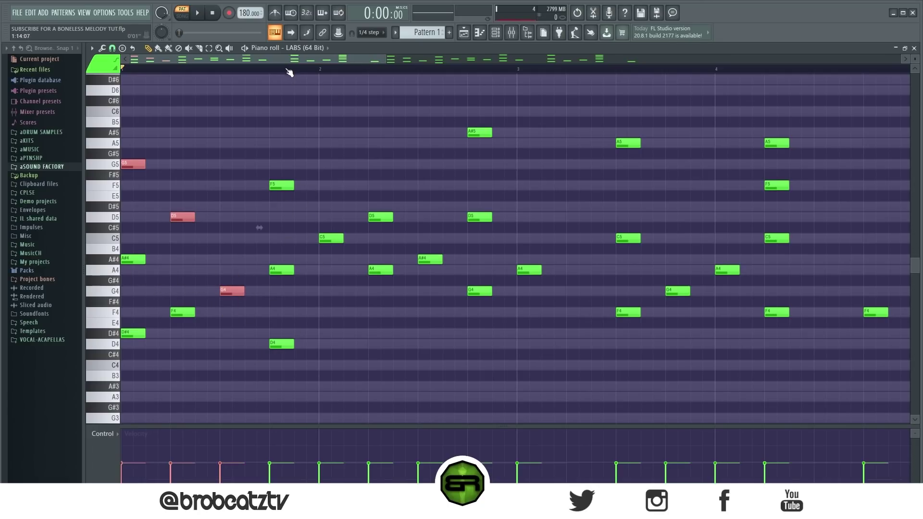
# - Play back the opening of the pattern several times to hear the melody line of the selected notes
pyautogui.scroll(3, 276, 57)
pyautogui.press('space')
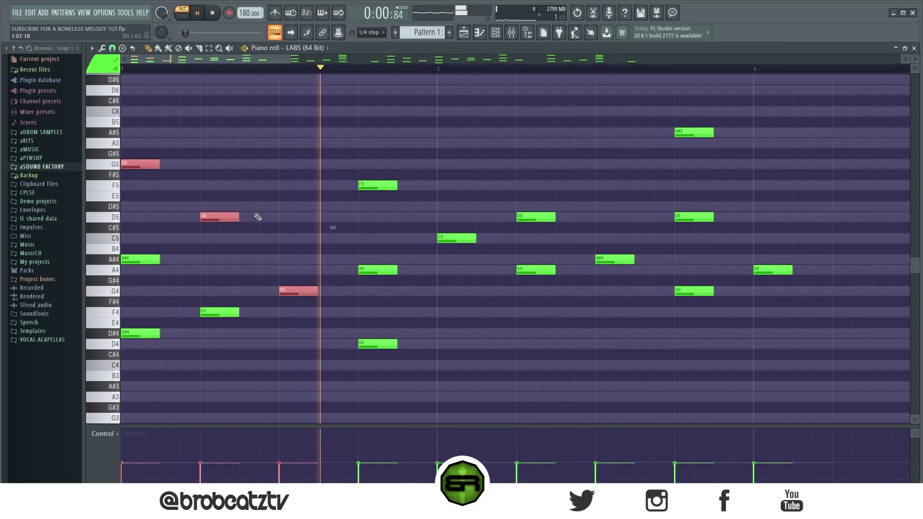
pyautogui.press('space')
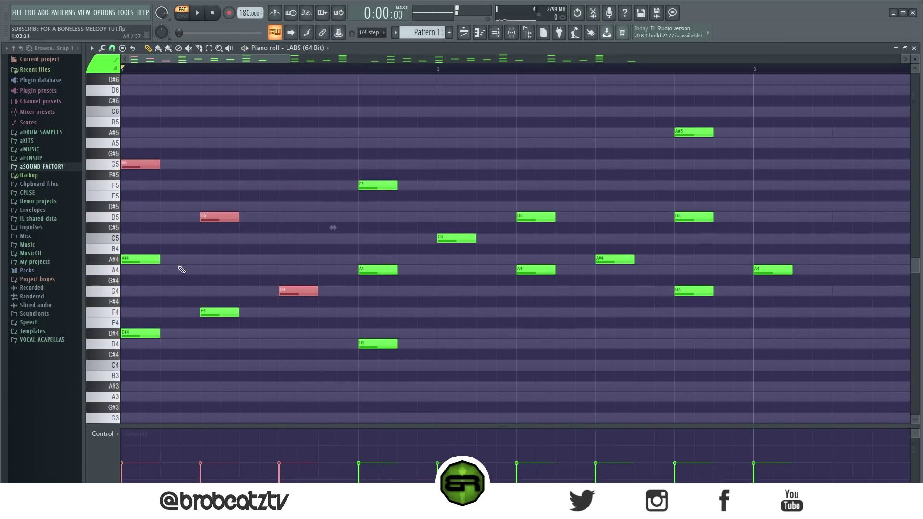
pyautogui.press('space')
pyautogui.press('space')
pyautogui.press('space')
pyautogui.press('space')
# - Add the F5 in bar 1 and the C5 and A#4 in bar 2 to the selection and play the pattern
pyautogui.keyDown('ctrl'); pyautogui.keyDown('shift'); pyautogui.click(381, 187); pyautogui.keyUp('shift'); pyautogui.keyUp('ctrl')
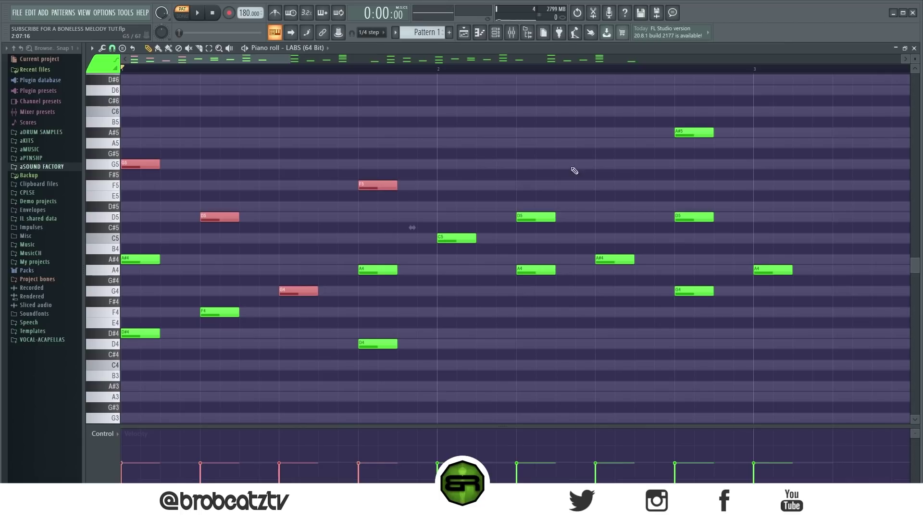
pyautogui.keyDown('ctrl'); pyautogui.keyDown('shift'); pyautogui.click(444, 239); pyautogui.keyUp('shift'); pyautogui.keyUp('ctrl')
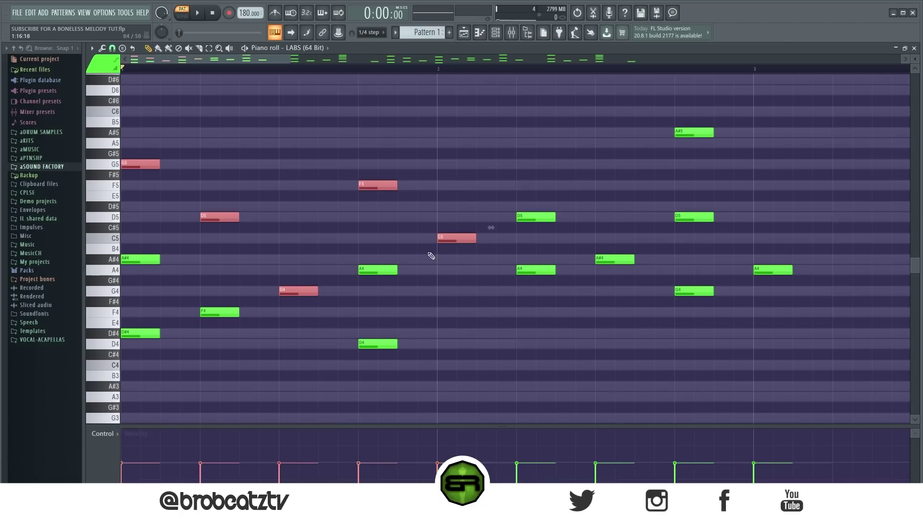
pyautogui.keyDown('ctrl'); pyautogui.keyDown('shift'); pyautogui.click(618, 260); pyautogui.keyUp('shift'); pyautogui.keyUp('ctrl')
pyautogui.click(379, 60)
pyautogui.press('space')
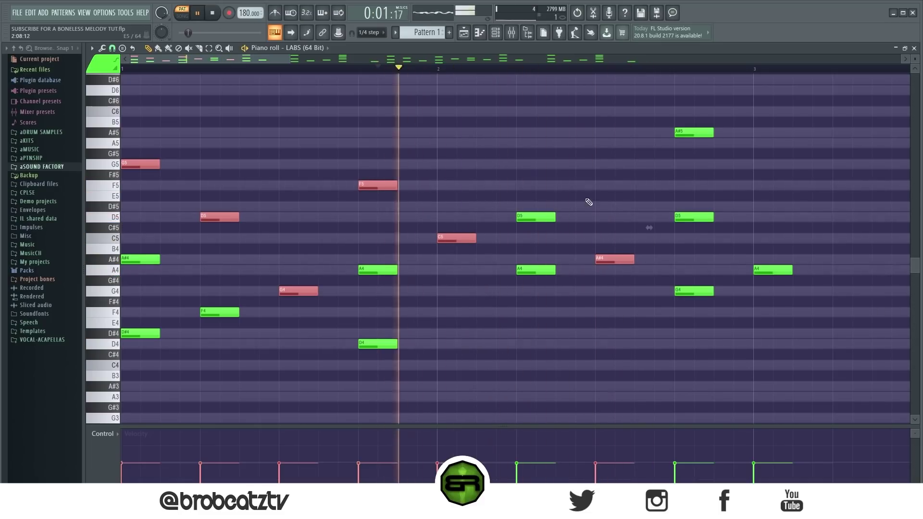
# - Add both D5 notes in bar 2 to the selection, audition the line, and deselect all notes
pyautogui.keyDown('ctrl'); pyautogui.keyDown('shift'); pyautogui.click(537, 218); pyautogui.keyUp('shift'); pyautogui.keyUp('ctrl')
pyautogui.press('space')
pyautogui.press('space')
pyautogui.press('space')
pyautogui.keyDown('ctrl'); pyautogui.keyDown('shift'); pyautogui.click(694, 217); pyautogui.keyUp('shift'); pyautogui.keyUp('ctrl')
pyautogui.press('space')
pyautogui.press('space')
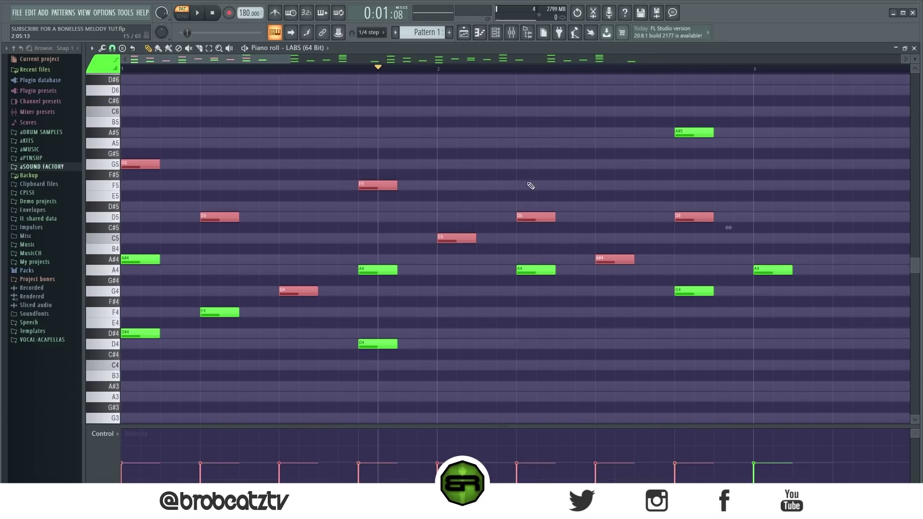
pyautogui.hotkey('ctrl', 'd')
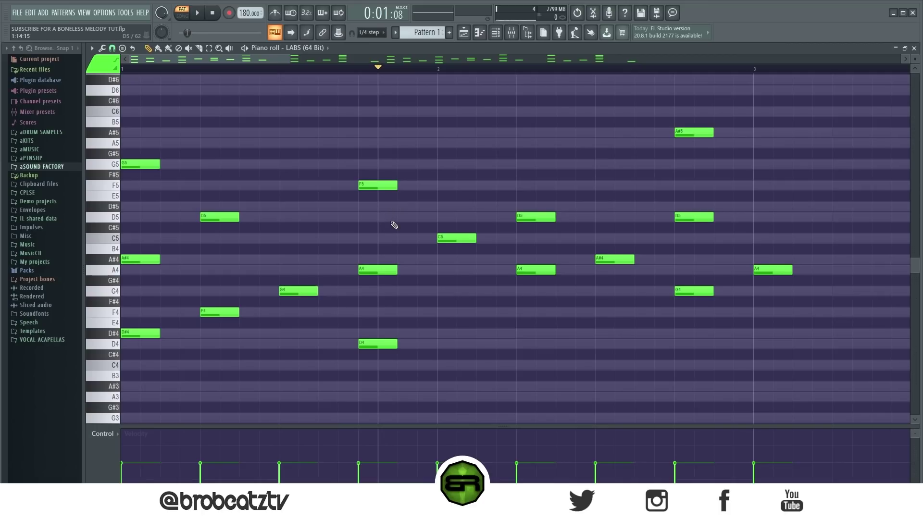
# - Trace the descending G5, D5, G4 line in bar 1 by selecting its notes repeatedly, clearing the selection each time
pyautogui.moveTo(148, 149); pyautogui.dragTo(143, 171)
pyautogui.moveTo(207, 207); pyautogui.dragTo(212, 221)
pyautogui.moveTo(288, 285); pyautogui.dragTo(295, 297)
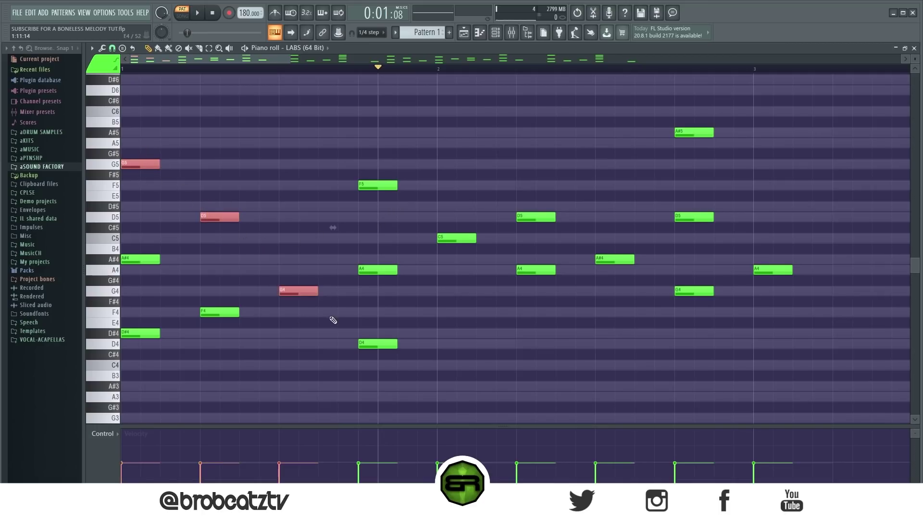
pyautogui.keyDown('ctrl'); pyautogui.click(319, 328); pyautogui.keyUp('ctrl')
pyautogui.moveTo(144, 159); pyautogui.dragTo(149, 171)
pyautogui.moveTo(207, 212); pyautogui.dragTo(223, 230)
pyautogui.moveTo(284, 280); pyautogui.dragTo(289, 302)
pyautogui.keyDown('ctrl'); pyautogui.click(292, 337); pyautogui.keyUp('ctrl')
pyautogui.moveTo(154, 158); pyautogui.dragTo(148, 171)
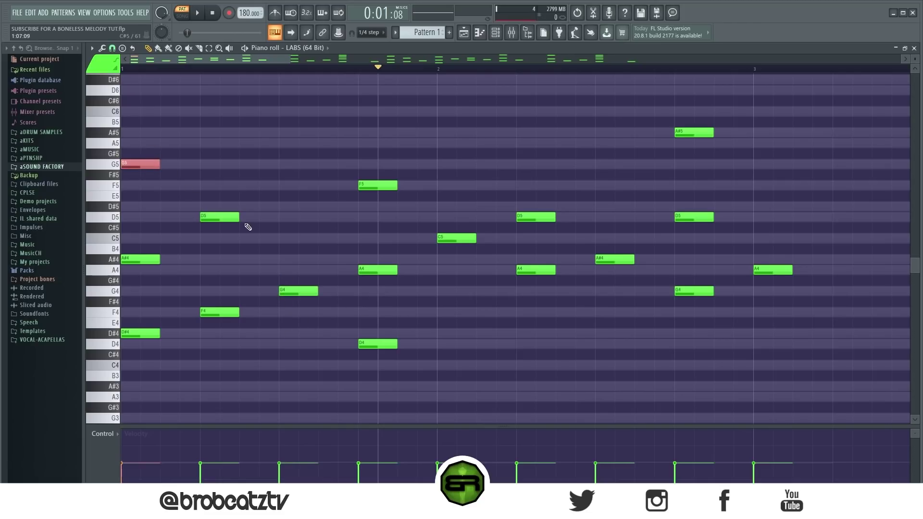
pyautogui.moveTo(216, 210); pyautogui.dragTo(232, 231)
pyautogui.moveTo(291, 280); pyautogui.dragTo(291, 303)
pyautogui.keyDown('ctrl'); pyautogui.click(282, 349); pyautogui.keyUp('ctrl')
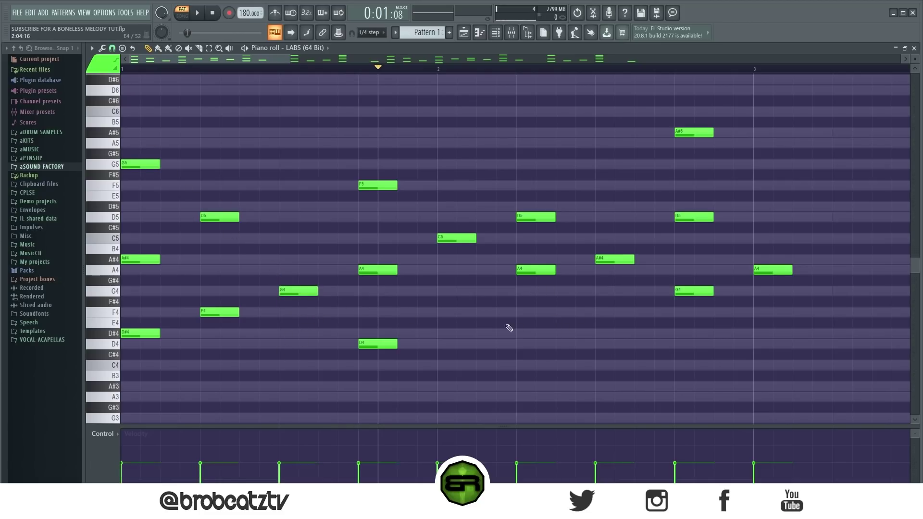
# - Look over the full eight-bar LABS melody and the copied note patterns in the channel rack
pyautogui.moveTo(527, 343); pyautogui.dragTo(606, 262)
pyautogui.click(437, 70)
pyautogui.keyDown('ctrl'); pyautogui.rightClick(491, 151); pyautogui.keyUp('ctrl')
pyautogui.click(303, 246)
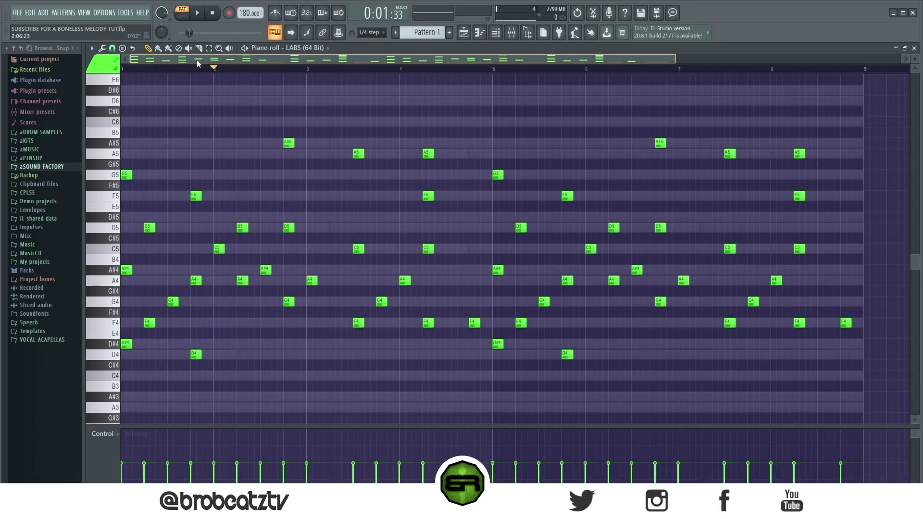
pyautogui.scroll(3, 213, 68)
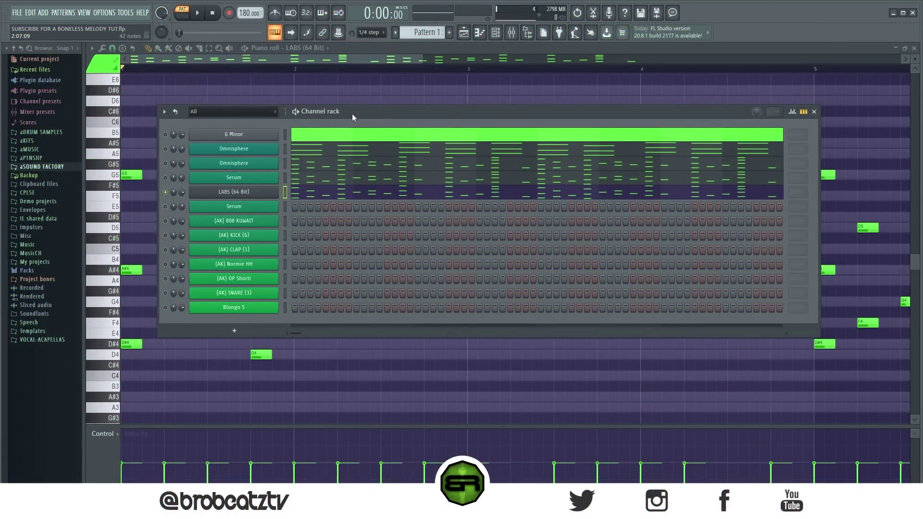
pyautogui.moveTo(352, 113)
pyautogui.mouseDown()
pyautogui.moveTo(368, 146)
pyautogui.moveTo(380, 129)
pyautogui.moveTo(364, 129)
pyautogui.mouseUp()
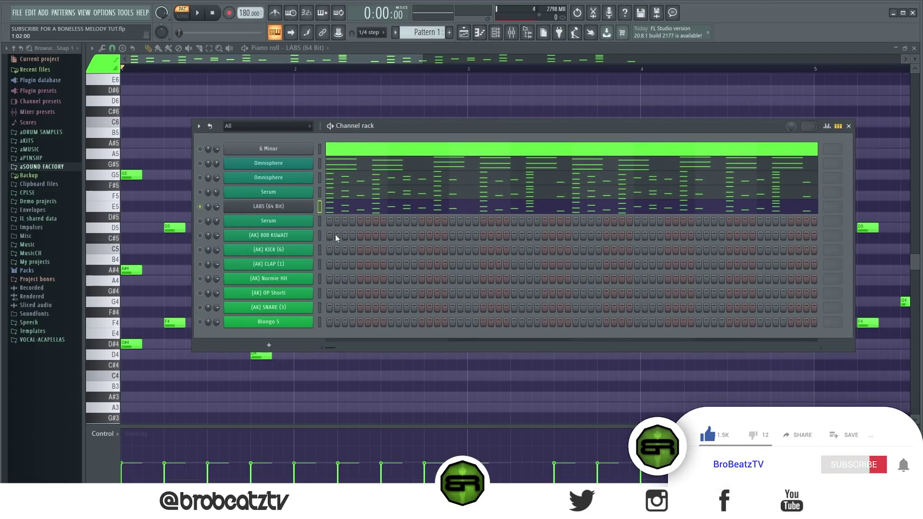
pyautogui.press('F6')
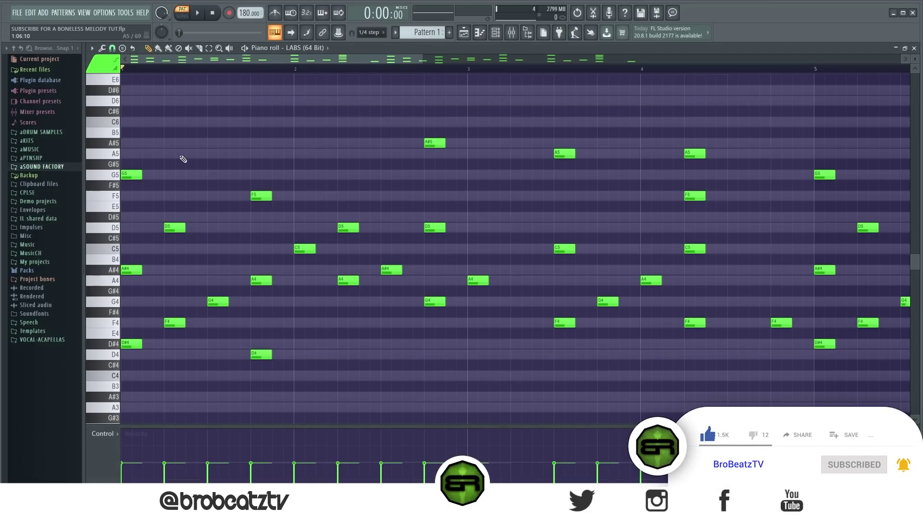
# - Play the pattern and select the opening G5, auditioning the chord and the single notes G5 and D5
pyautogui.press('space')
pyautogui.press('space')
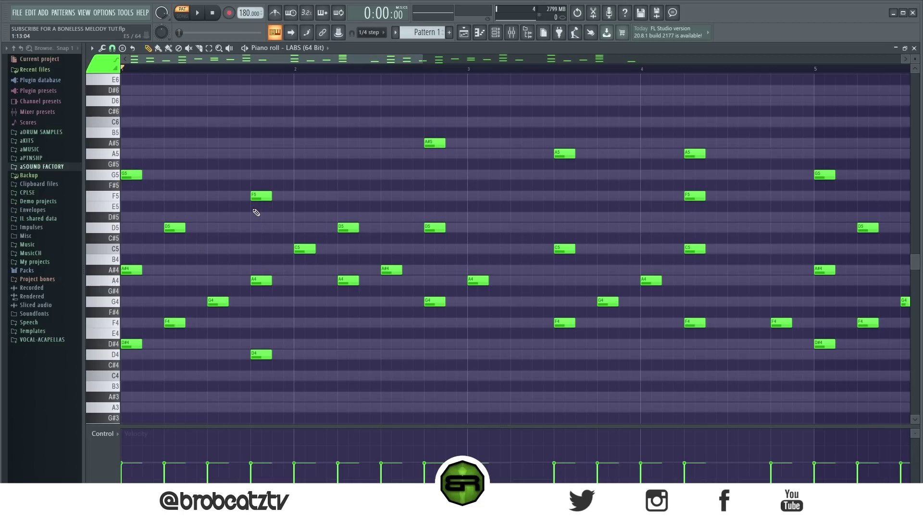
pyautogui.keyDown('ctrl'); pyautogui.keyDown('shift'); pyautogui.click(139, 175); pyautogui.keyUp('shift'); pyautogui.keyUp('ctrl')
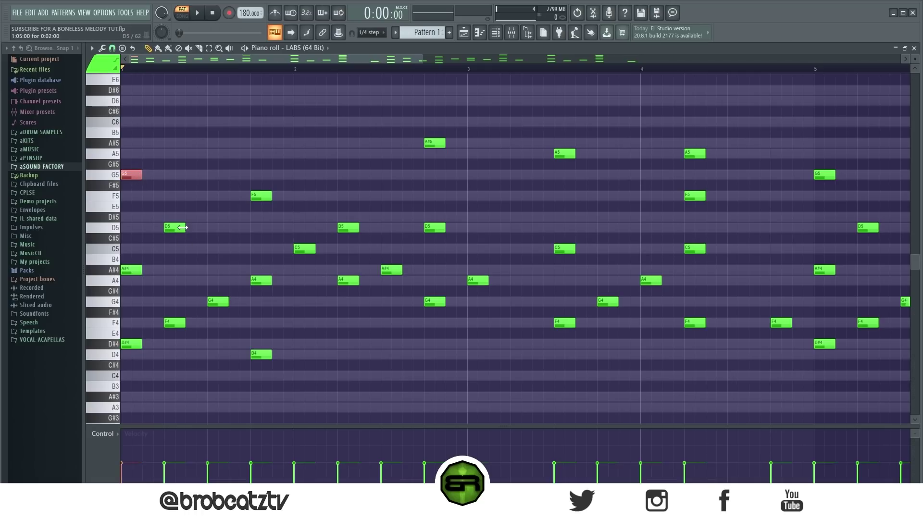
pyautogui.press('space')
pyautogui.press('space')
pyautogui.click(112, 177)
pyautogui.press('space')
pyautogui.press('space')
pyautogui.click(112, 228)
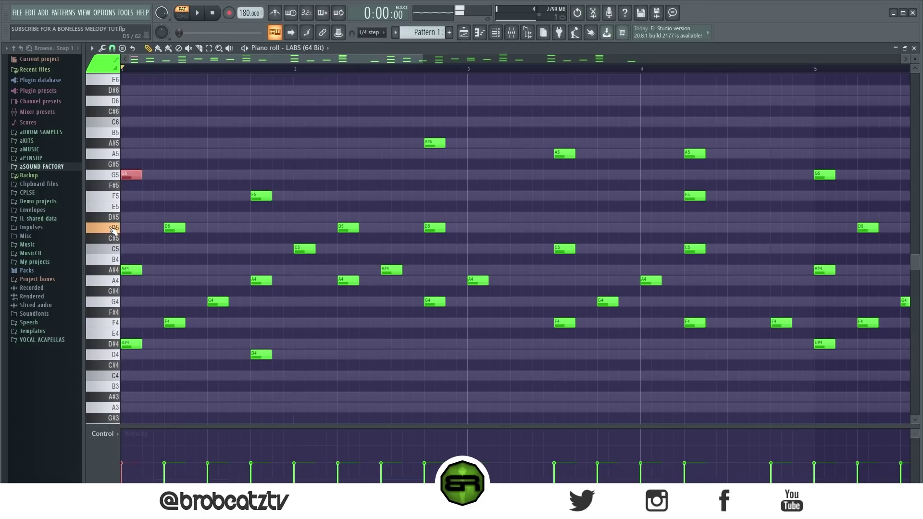
# - Add bar 1's D5, F4, G4 and A4 and bar 2's C5 to the selection while auditioning the line
pyautogui.keyDown('ctrl'); pyautogui.keyDown('shift'); pyautogui.click(178, 227); pyautogui.keyUp('shift'); pyautogui.keyUp('ctrl')
pyautogui.keyDown('ctrl'); pyautogui.keyDown('shift'); pyautogui.click(179, 322); pyautogui.keyUp('shift'); pyautogui.keyUp('ctrl')
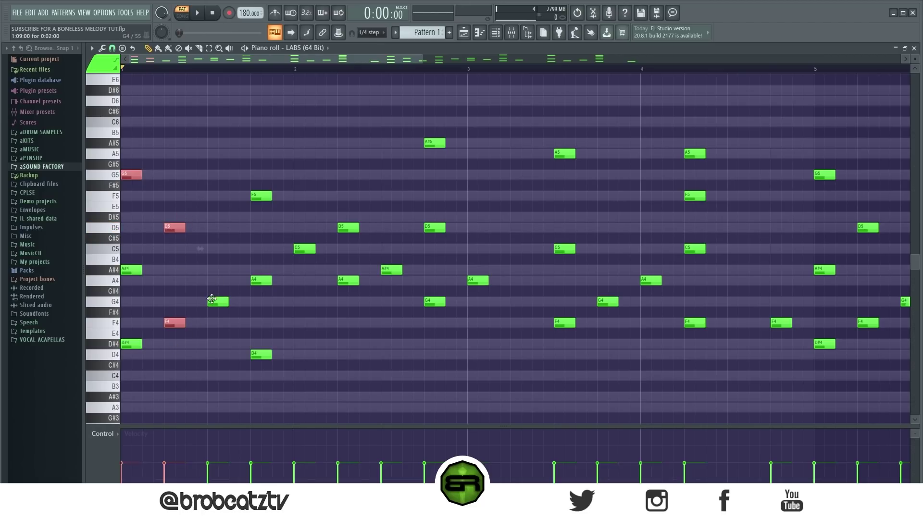
pyautogui.press('space')
pyautogui.press('space')
pyautogui.keyDown('ctrl'); pyautogui.keyDown('shift'); pyautogui.click(217, 300); pyautogui.keyUp('shift'); pyautogui.keyUp('ctrl')
pyautogui.keyDown('ctrl'); pyautogui.keyDown('shift'); pyautogui.click(260, 281); pyautogui.keyUp('shift'); pyautogui.keyUp('ctrl')
pyautogui.press('space')
pyautogui.keyDown('ctrl'); pyautogui.keyDown('shift'); pyautogui.click(303, 249); pyautogui.keyUp('shift'); pyautogui.keyUp('ctrl')
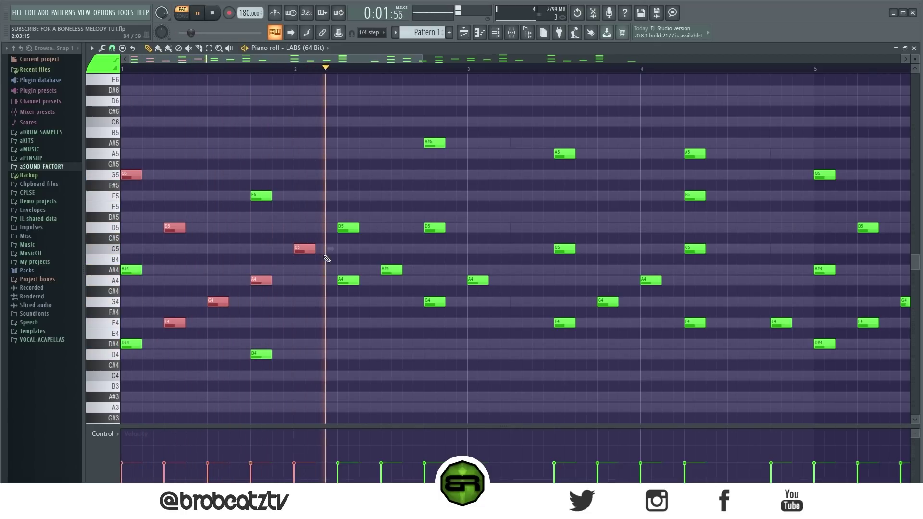
# - Add bar 2's D5, A4 and A#4 to the selection and audition the pattern around bar 2
pyautogui.keyDown('ctrl'); pyautogui.keyDown('shift'); pyautogui.click(348, 226); pyautogui.keyUp('shift'); pyautogui.keyUp('ctrl')
pyautogui.keyDown('ctrl'); pyautogui.keyDown('shift'); pyautogui.click(348, 281); pyautogui.keyUp('shift'); pyautogui.keyUp('ctrl')
pyautogui.keyDown('ctrl'); pyautogui.keyDown('shift'); pyautogui.click(391, 270); pyautogui.keyUp('shift'); pyautogui.keyUp('ctrl')
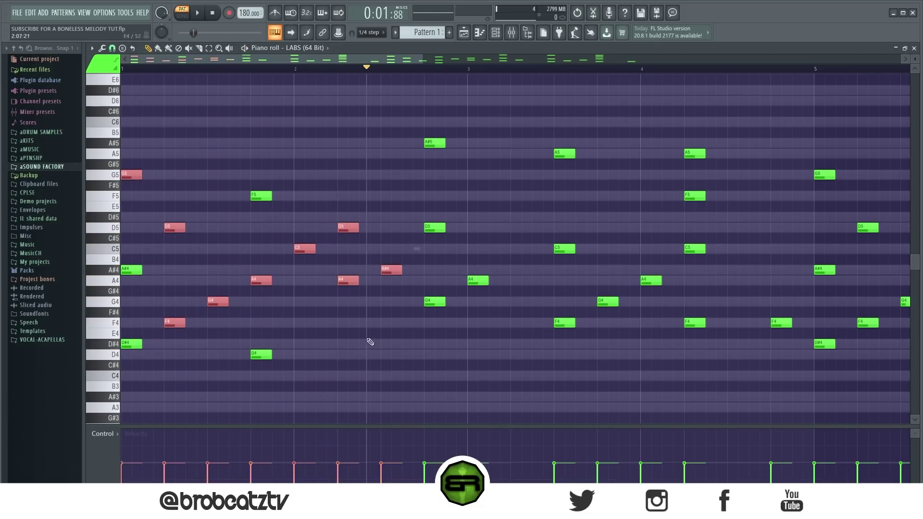
pyautogui.hotkey('ctrl', 'space')
pyautogui.keyDown('ctrl'); pyautogui.click(295, 72); pyautogui.keyUp('ctrl')
pyautogui.press('space')
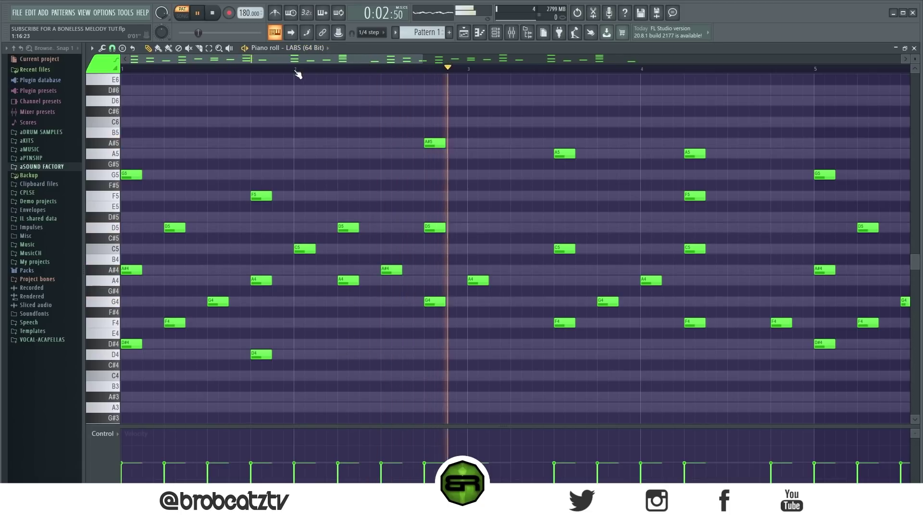
pyautogui.hotkey('ctrl', 'space')
# - Reselect the melody line from the opening G5 and the D5 and F4 below it through bar 2's A#4
pyautogui.moveTo(385, 217); pyautogui.dragTo(289, 331)
pyautogui.moveTo(268, 267); pyautogui.dragTo(202, 334)
pyautogui.keyDown('ctrl'); pyautogui.keyDown('shift'); pyautogui.click(182, 321); pyautogui.keyUp('shift'); pyautogui.keyUp('ctrl')
pyautogui.moveTo(182, 216); pyautogui.dragTo(180, 232)
pyautogui.keyDown('ctrl'); pyautogui.keyDown('shift'); pyautogui.click(129, 174); pyautogui.keyUp('shift'); pyautogui.keyUp('ctrl')
pyautogui.press('space')
pyautogui.press('space')
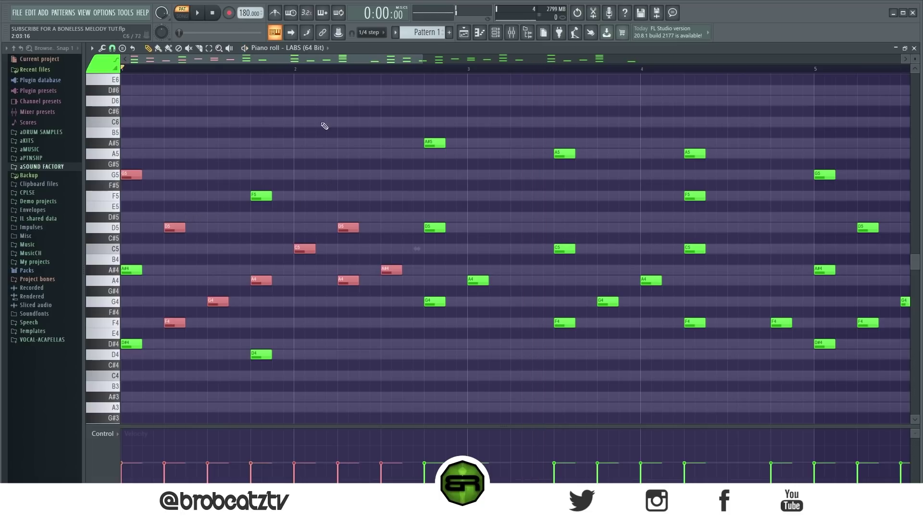
# - Extend the selection with bar 2's lower G4, bar 3's A4, C5 and G4, and bar 4's A4 and both F4 notes
pyautogui.click(286, 68)
pyautogui.press('space')
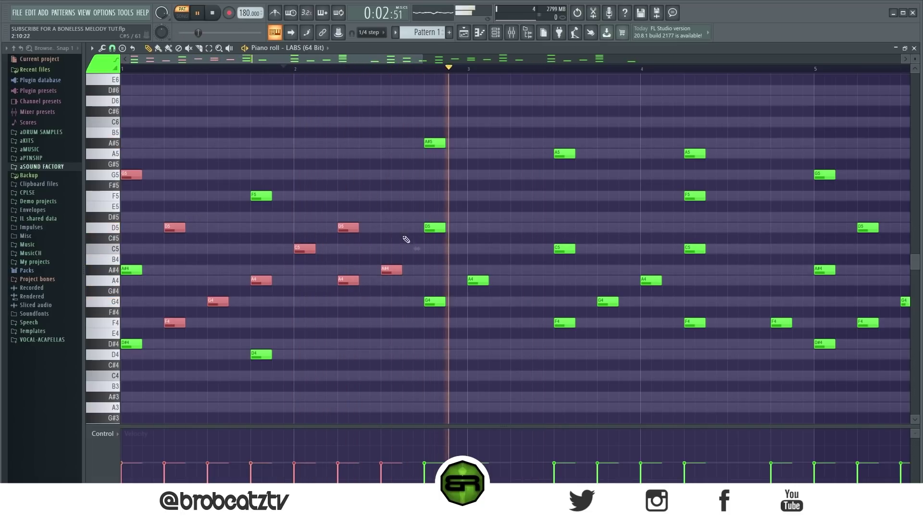
pyautogui.moveTo(445, 272); pyautogui.dragTo(497, 295)
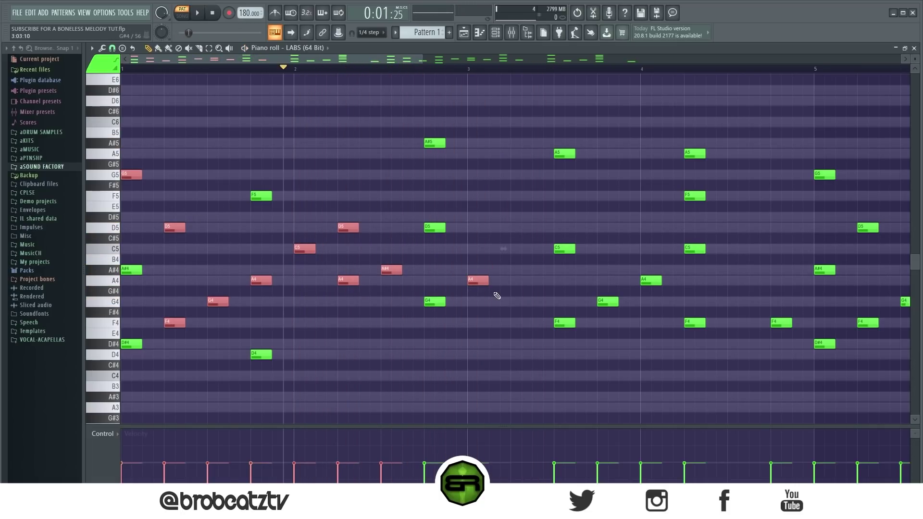
pyautogui.keyDown('ctrl'); pyautogui.keyDown('shift'); pyautogui.click(443, 305); pyautogui.keyUp('shift'); pyautogui.keyUp('ctrl')
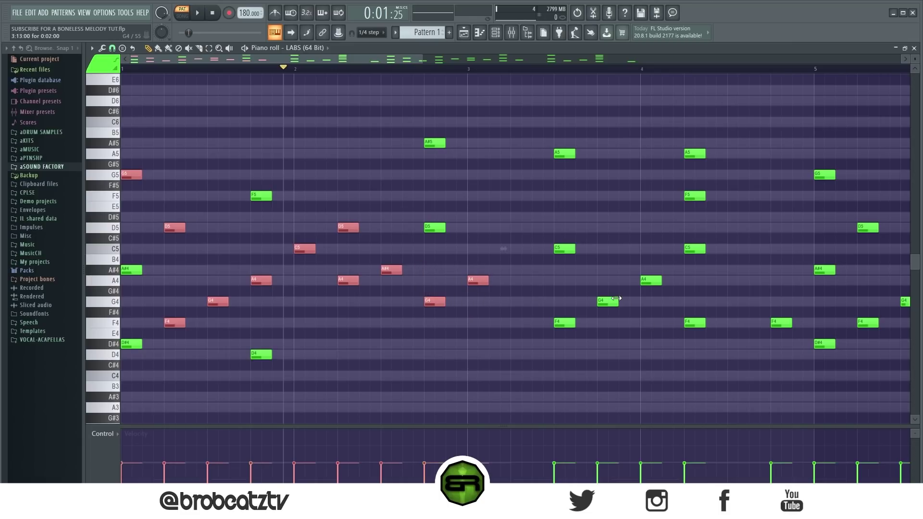
pyautogui.keyDown('ctrl'); pyautogui.keyDown('shift'); pyautogui.click(646, 278); pyautogui.keyUp('shift'); pyautogui.keyUp('ctrl')
pyautogui.keyDown('ctrl'); pyautogui.keyDown('shift'); pyautogui.click(607, 302); pyautogui.keyUp('shift'); pyautogui.keyUp('ctrl')
pyautogui.keyDown('ctrl'); pyautogui.keyDown('shift'); pyautogui.click(563, 250); pyautogui.keyUp('shift'); pyautogui.keyUp('ctrl')
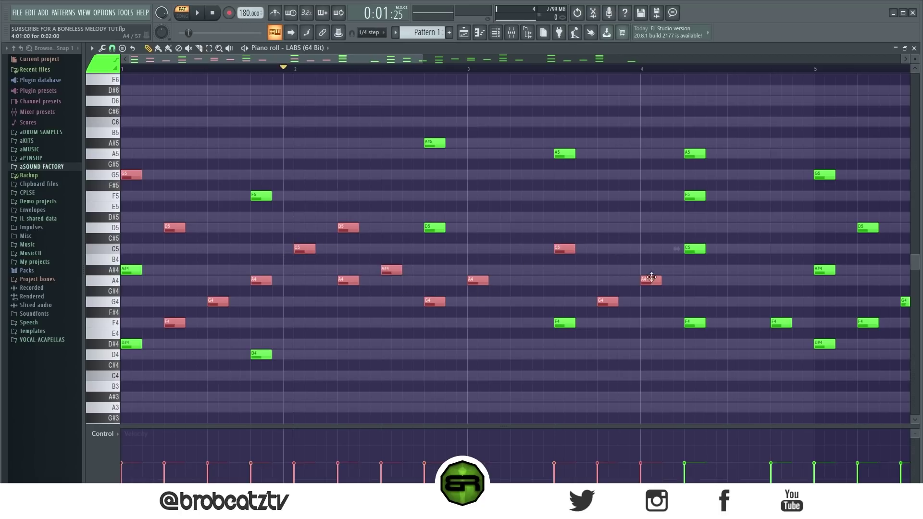
pyautogui.click(695, 323)
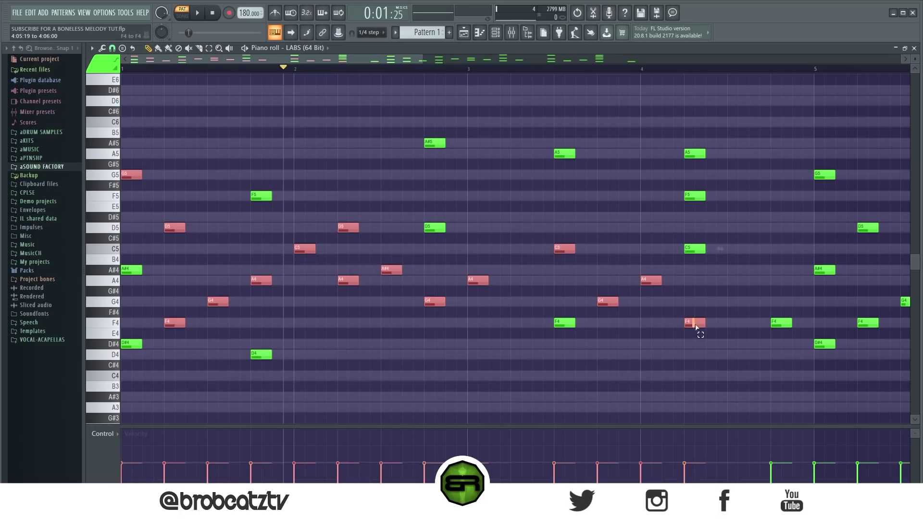
pyautogui.click(781, 322)
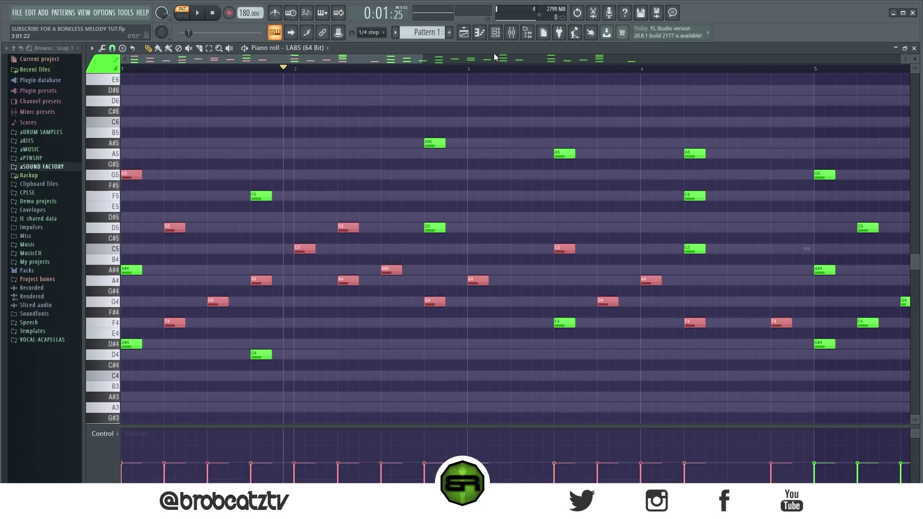
# - Paste the selected melody line into the empty Serum channel below LABS and repeat it from bar 5
pyautogui.click(496, 32)
pyautogui.rightClick(281, 221)
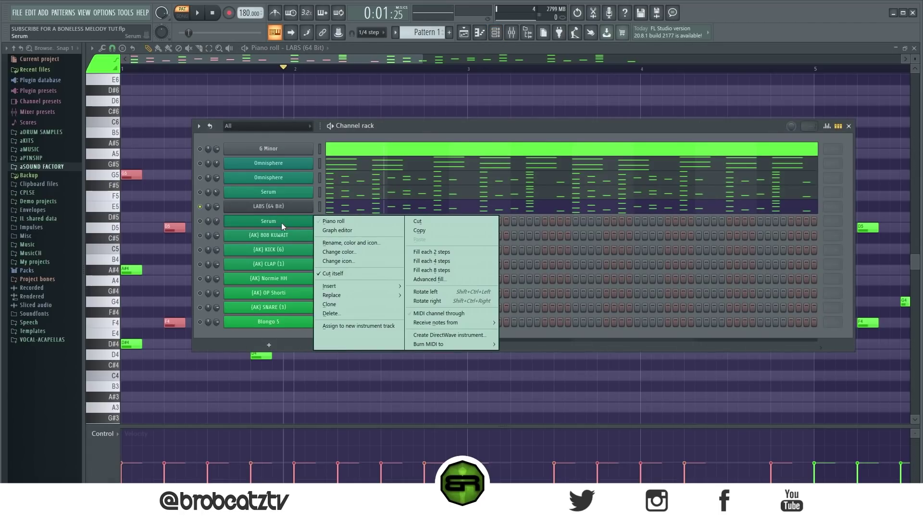
pyautogui.click(347, 222)
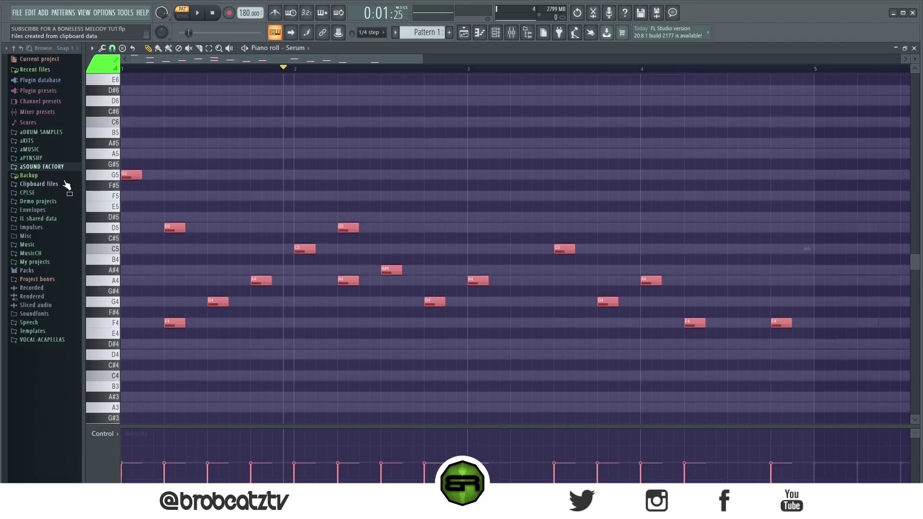
pyautogui.moveTo(129, 177)
pyautogui.mouseDown()
pyautogui.moveTo(837, 192)
pyautogui.moveTo(820, 199)
pyautogui.moveTo(824, 176)
pyautogui.mouseUp()
pyautogui.hotkey('ctrl', 'd')
pyautogui.click(818, 199)
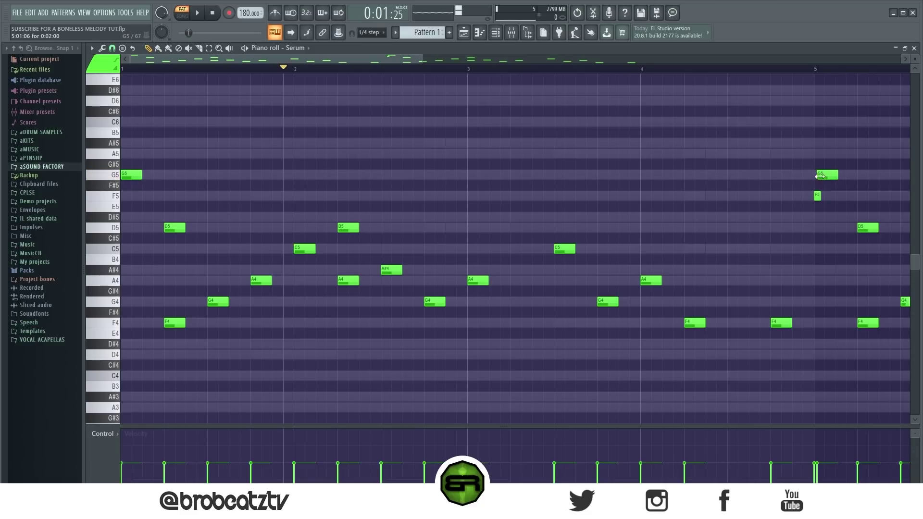
# - Delete the LABS (64 Bit) channel from the channel rack
pyautogui.click(496, 34)
pyautogui.rightClick(310, 206)
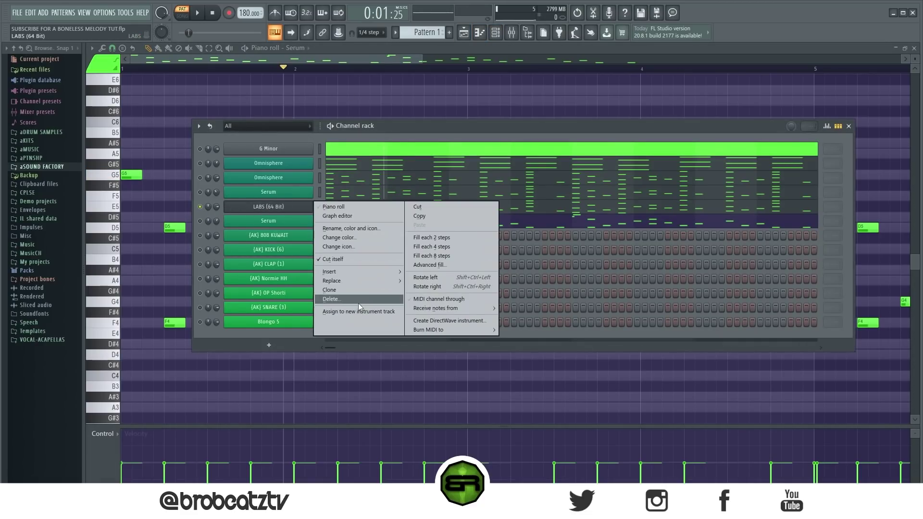
pyautogui.click(360, 300)
pyautogui.press('Return')
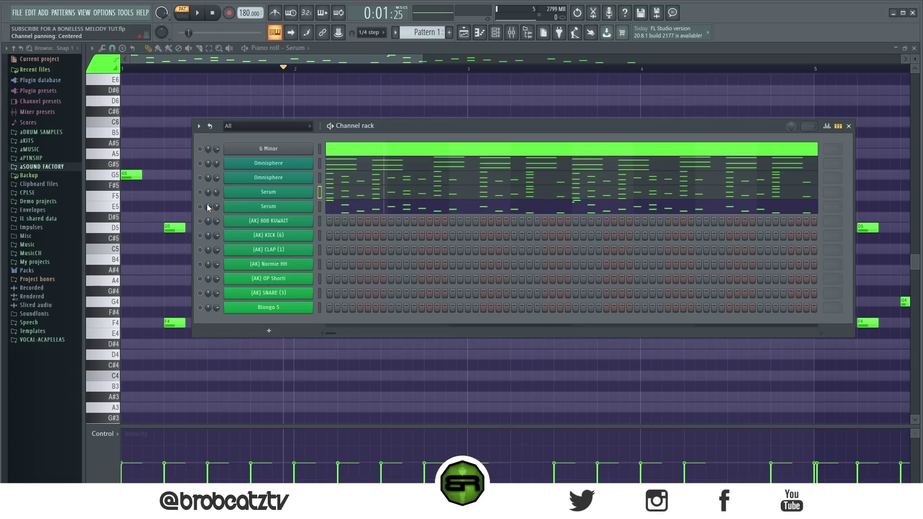
# - Leave only the first Omnisphere chords and the new Serum melody audible, and audition them together
pyautogui.rightClick(200, 164)
pyautogui.click(200, 207)
pyautogui.press('space')
pyautogui.press('space')
pyautogui.press('F6')
pyautogui.press('space')
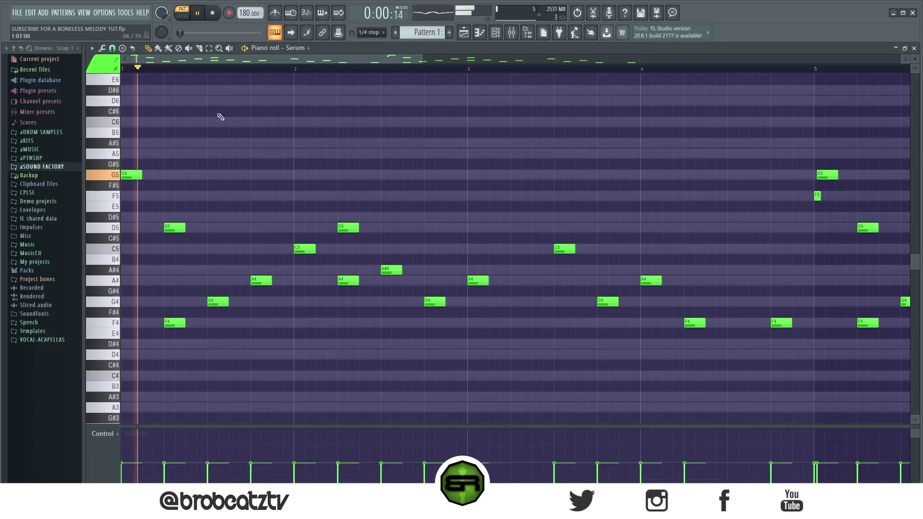
pyautogui.press('space')
# - Transpose all notes of the Serum melody up one octave, raise their velocity, and audition the result
pyautogui.hotkey('ctrl', 'a')
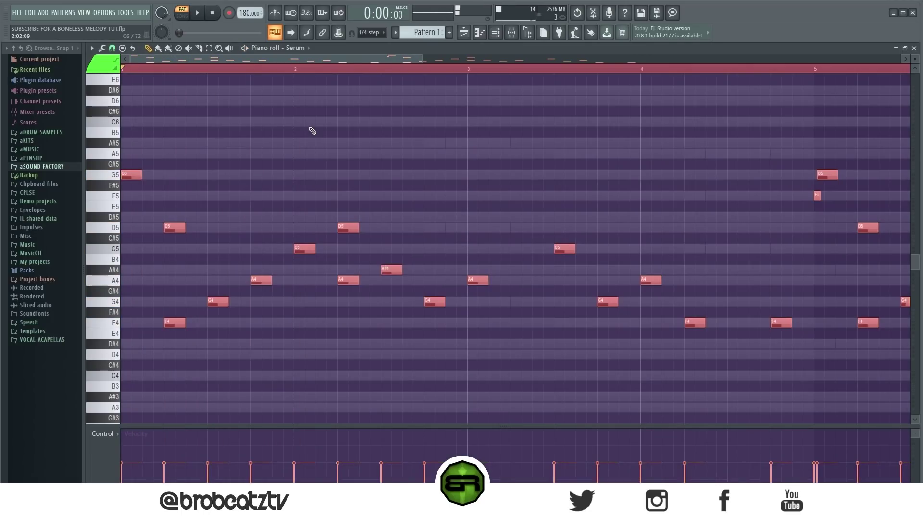
pyautogui.hotkey('ctrl', 'Up')
pyautogui.keyDown('alt'); pyautogui.scroll(3, 444, 270); pyautogui.keyUp('alt')
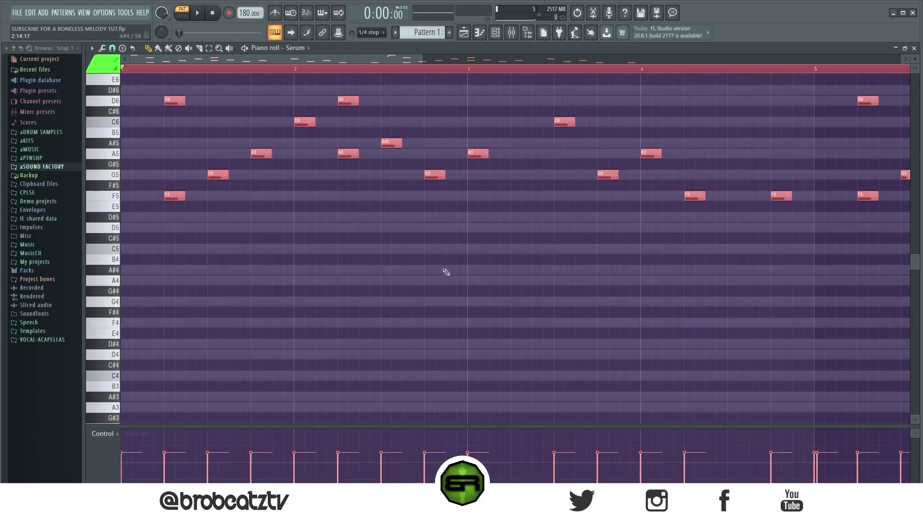
pyautogui.scroll(3, 441, 271)
pyautogui.hotkey('ctrl', 'd')
pyautogui.press('space')
pyautogui.hotkey('ctrl', 'a')
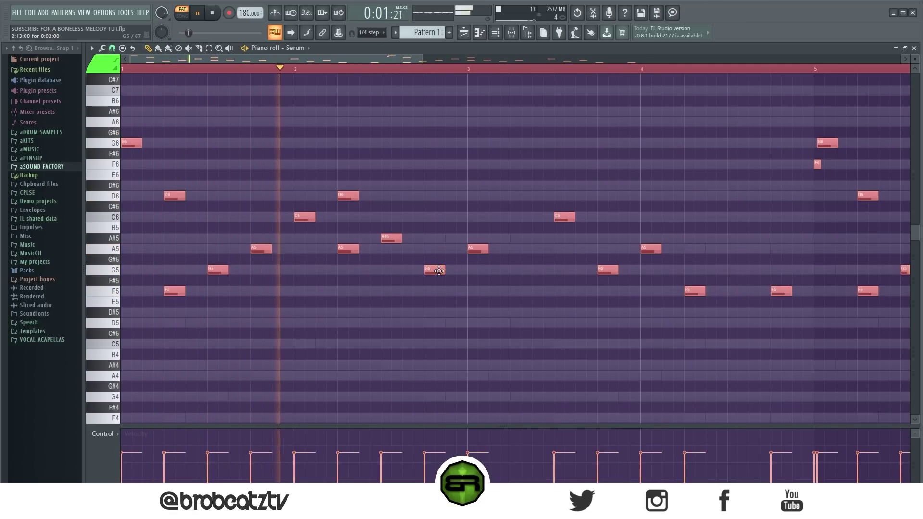
pyautogui.hotkey('ctrl', 'd')
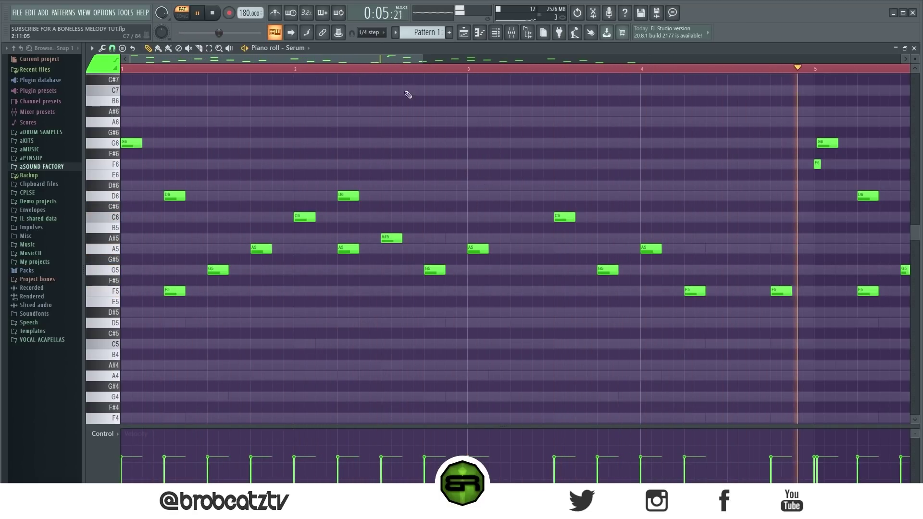
# - Inspect the short F6 at the start of bar 5 and audition the melody from late in bar 4
pyautogui.keyDown('ctrl'); pyautogui.scroll(-2, 409, 106); pyautogui.keyUp('ctrl')
pyautogui.scroll(1, 416, 125)
pyautogui.click(495, 196)
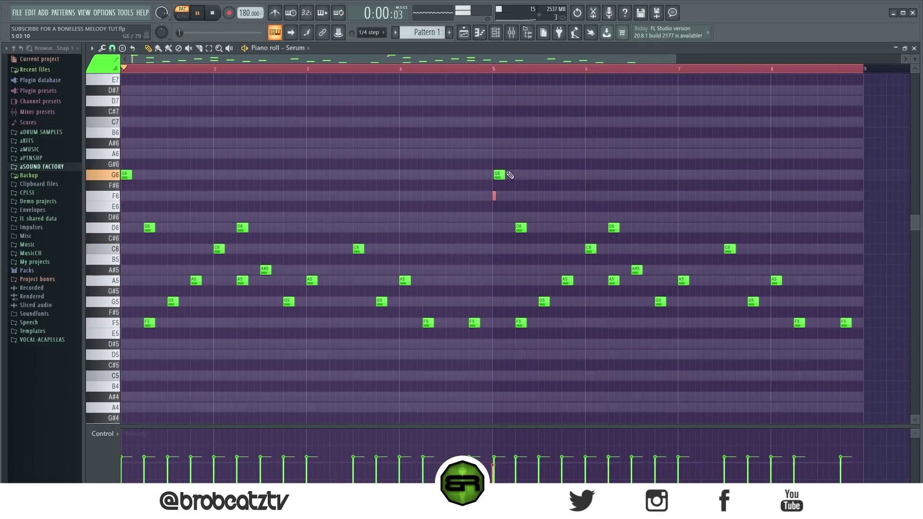
pyautogui.keyDown('ctrl'); pyautogui.scroll(3, 495, 82); pyautogui.keyUp('ctrl')
pyautogui.press('space')
pyautogui.click(437, 70)
pyautogui.press('space')
pyautogui.keyDown('ctrl'); pyautogui.scroll(-3, 366, 161); pyautogui.keyUp('ctrl')
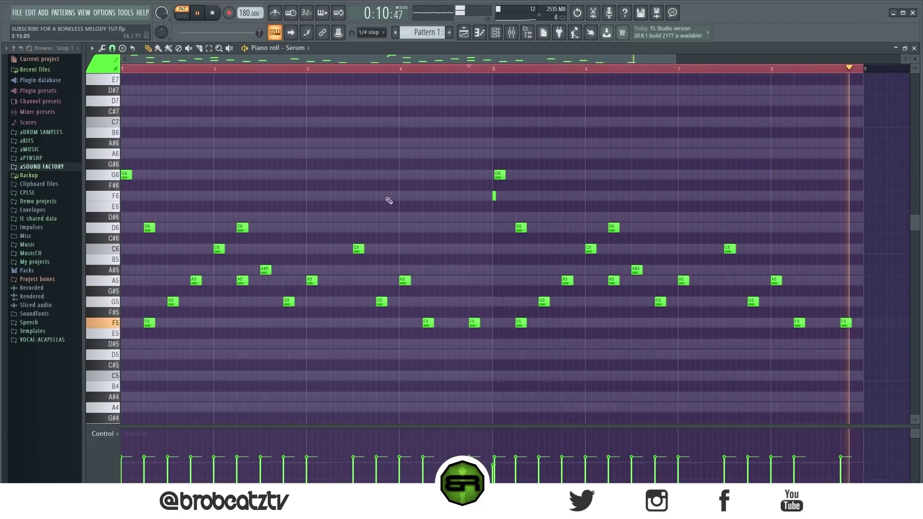
pyautogui.press('space')
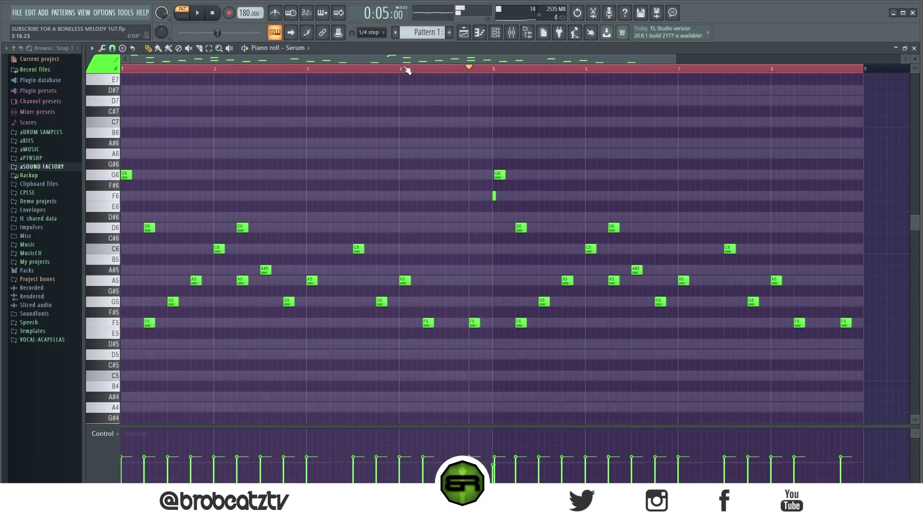
# - Select the lowest notes of the first four Omnisphere chords: D#4, D4, G4 and F4
pyautogui.click(494, 35)
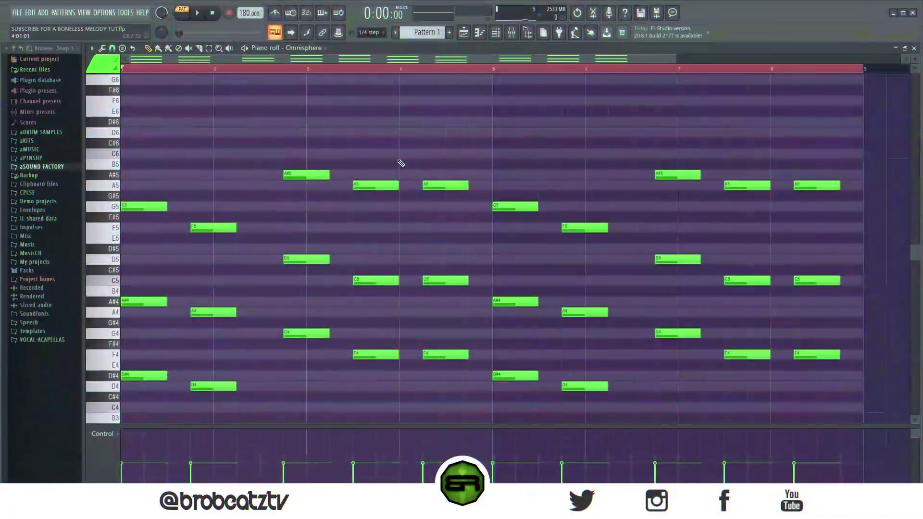
pyautogui.scroll(-3, 350, 144)
pyautogui.moveTo(243, 290); pyautogui.dragTo(155, 324)
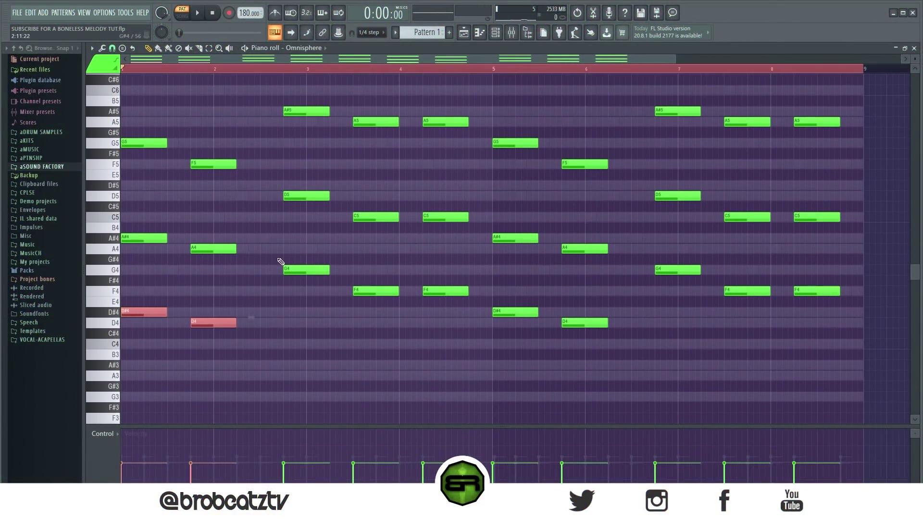
pyautogui.moveTo(279, 260); pyautogui.dragTo(315, 273)
pyautogui.moveTo(412, 292); pyautogui.dragTo(388, 301)
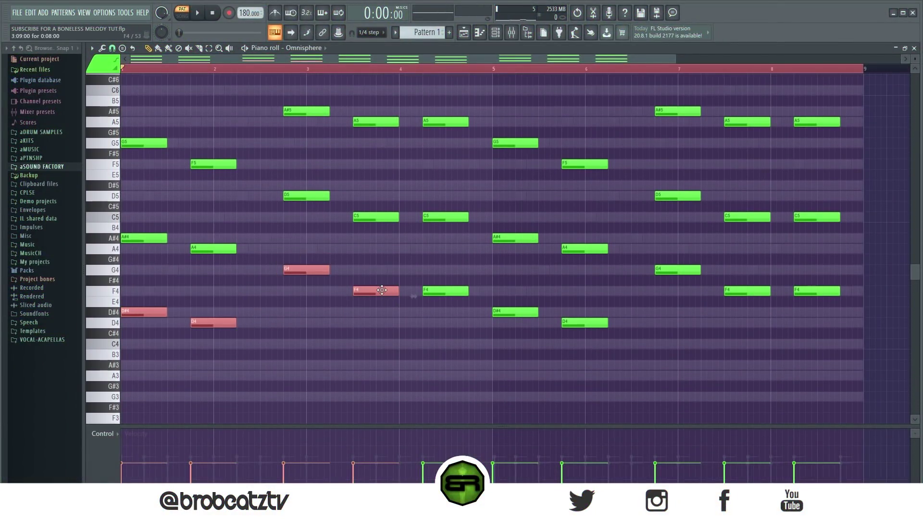
# - Paste the selected bass notes into the piano roll of the (AK) 808 KUWAIT channel
pyautogui.click(495, 32)
pyautogui.rightClick(273, 221)
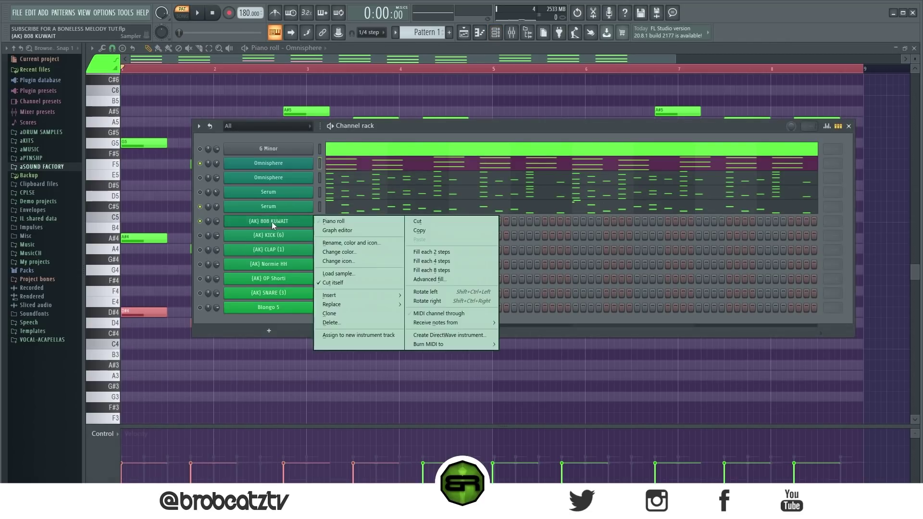
pyautogui.click(391, 222)
pyautogui.hotkey('ctrl', 'v')
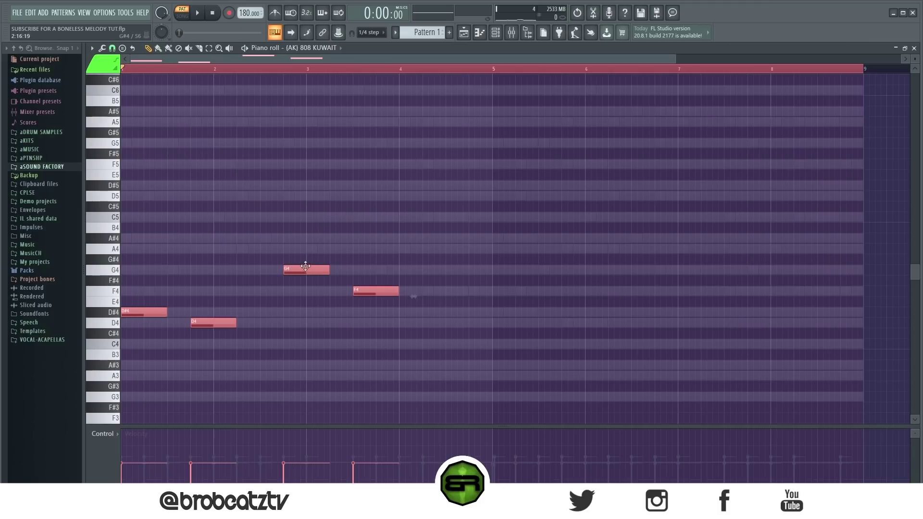
# - Shift the 808's G4 and F4 one beat later so G4 starts on bar 3, and repeat the four notes from bar 5
pyautogui.hotkey('ctrl', 'd')
pyautogui.moveTo(258, 257); pyautogui.dragTo(379, 303)
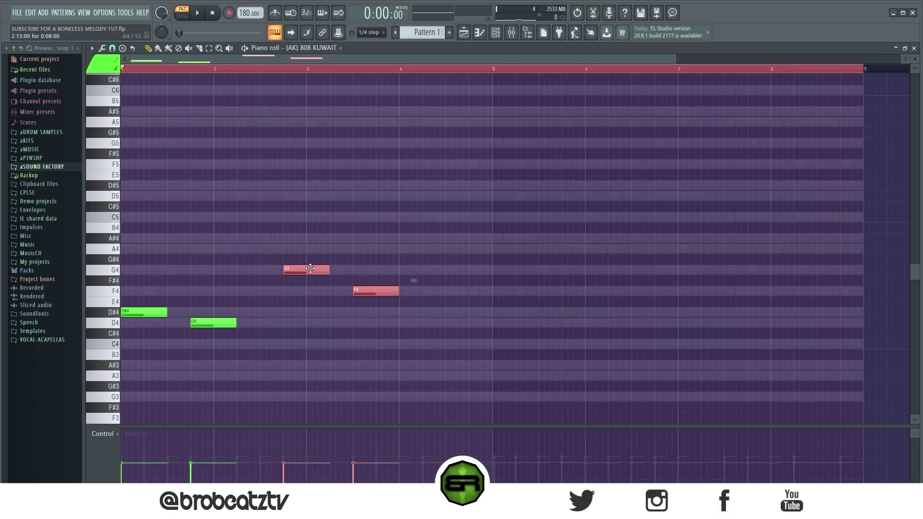
pyautogui.moveTo(310, 269); pyautogui.dragTo(334, 269)
pyautogui.moveTo(451, 232); pyautogui.dragTo(507, 311)
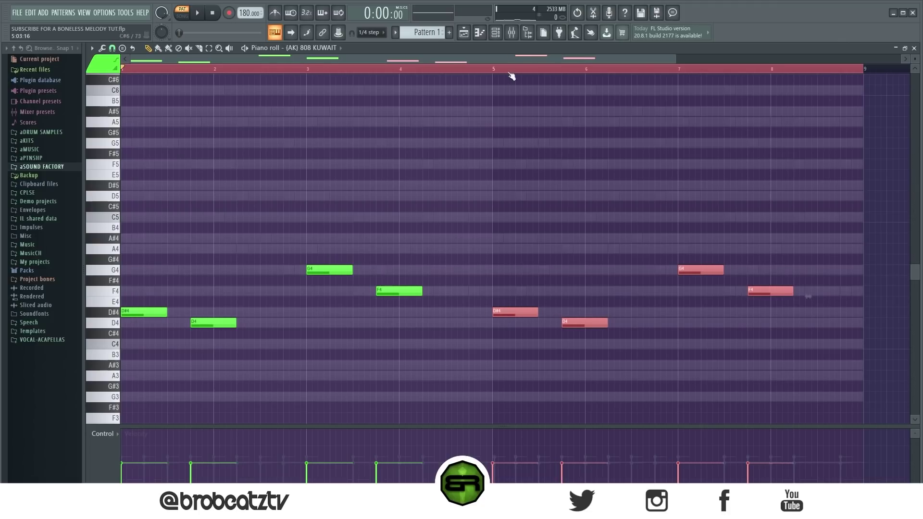
pyautogui.click(495, 32)
pyautogui.press('F6')
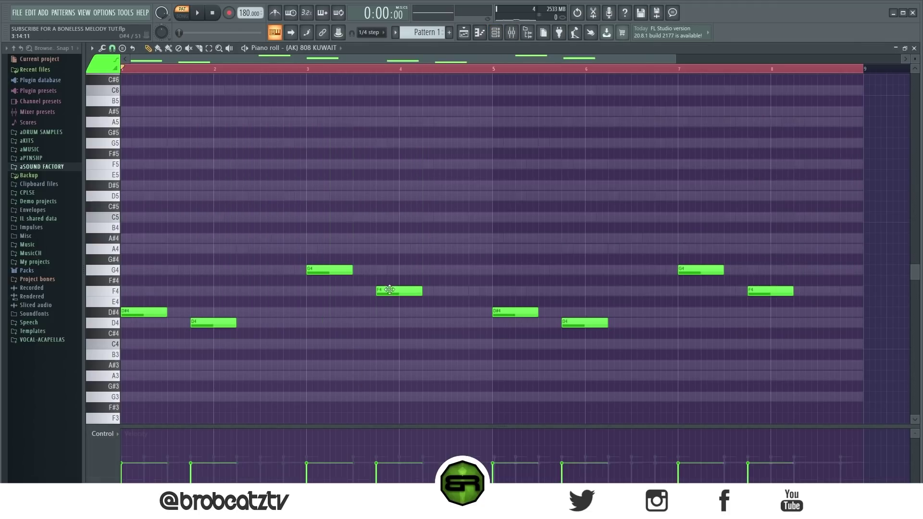
# - Lengthen all 808 notes to meet the following note, and extend the last F4 to the end of bar 8
pyautogui.moveTo(855, 224)
pyautogui.keyDown('ctrl'); pyautogui.mouseDown()
pyautogui.moveTo(442, 329)
pyautogui.moveTo(111, 359)
pyautogui.mouseUp(); pyautogui.keyUp('ctrl')
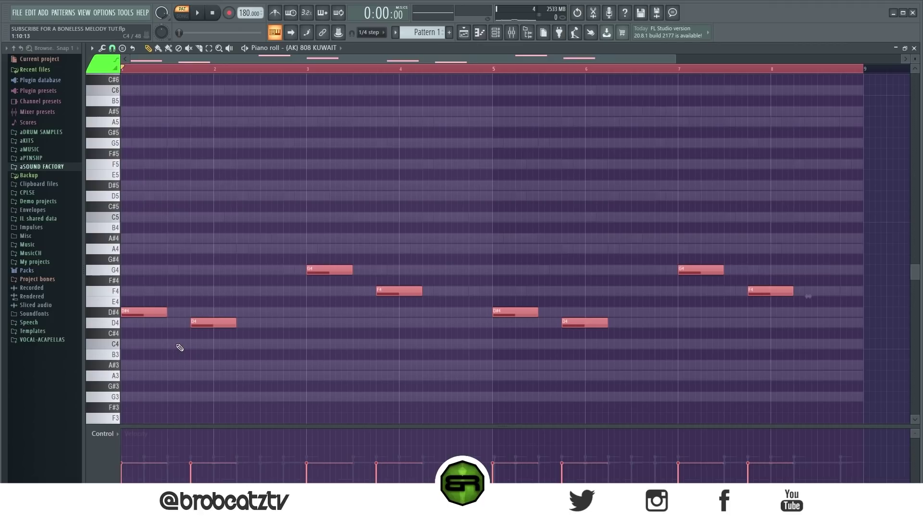
pyautogui.hotkey('ctrl', 'l')
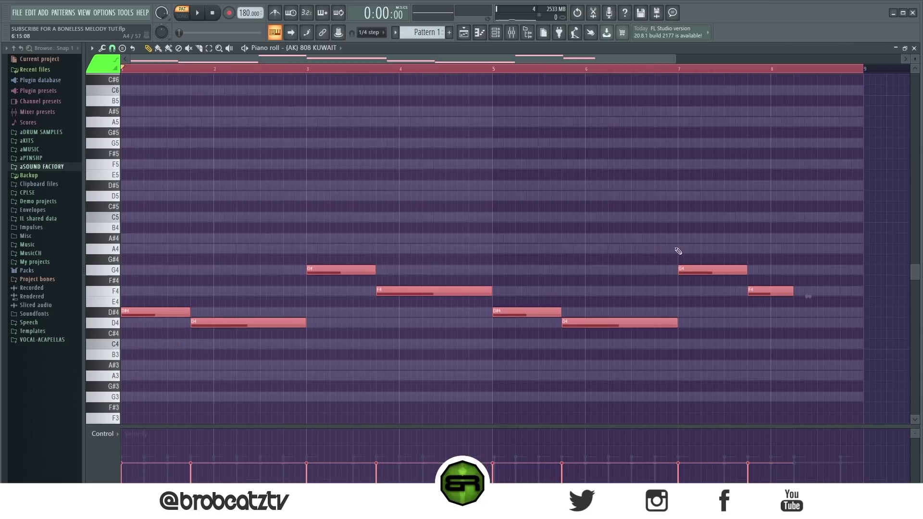
pyautogui.click(806, 305)
pyautogui.moveTo(793, 294); pyautogui.dragTo(863, 301)
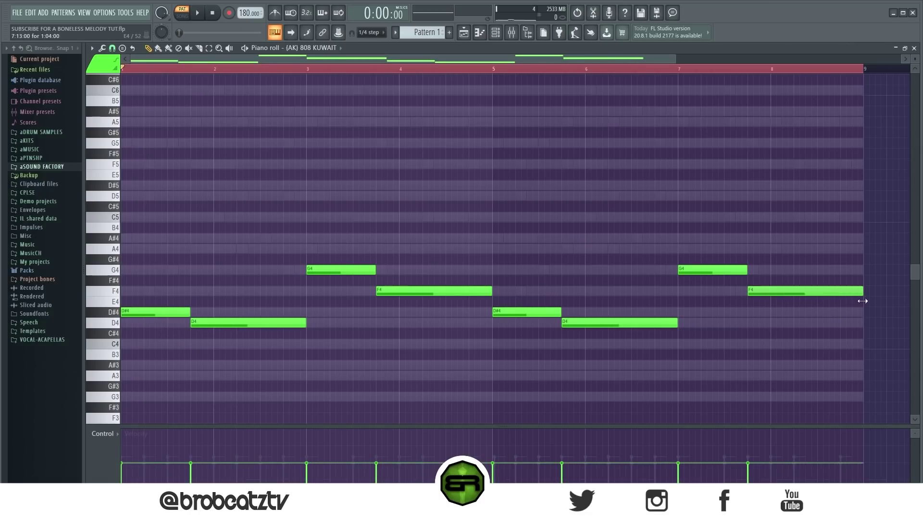
# - Slice both G4 notes in half, the first F4 once and the last F4 twice, and raise every 808 note's velocity to maximum
pyautogui.press('d')
pyautogui.moveTo(345, 261); pyautogui.dragTo(342, 287)
pyautogui.moveTo(457, 272); pyautogui.dragTo(461, 315)
pyautogui.moveTo(713, 240); pyautogui.dragTo(715, 288)
pyautogui.moveTo(793, 272); pyautogui.dragTo(799, 303)
pyautogui.moveTo(832, 262); pyautogui.dragTo(830, 303)
pyautogui.hotkey('ctrl', 'a')
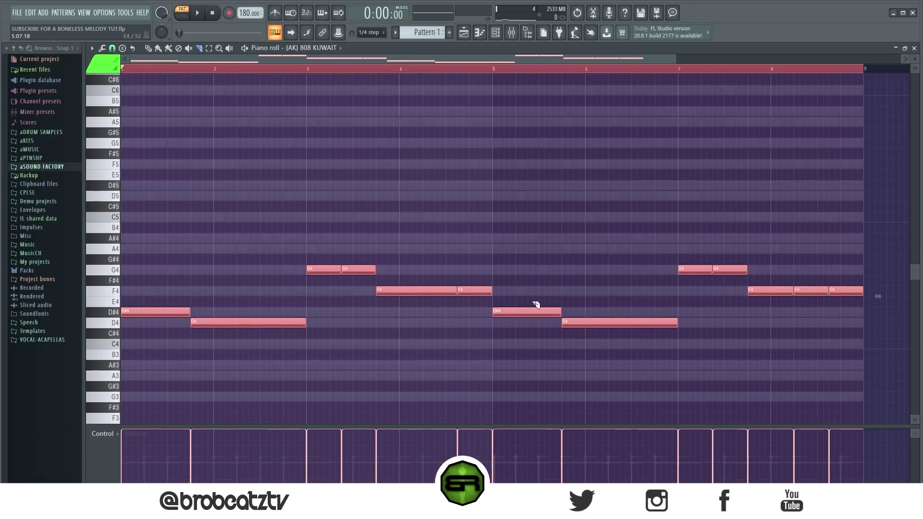
# - Transpose all 808 notes up one octave and play the pattern
pyautogui.press('space')
pyautogui.press('space')
pyautogui.hotkey('ctrl', 'd')
pyautogui.hotkey('ctrl', 'a')
pyautogui.hotkey('ctrl', 'Up')
pyautogui.press('space')
pyautogui.hotkey('ctrl', 'd')
pyautogui.press('p')
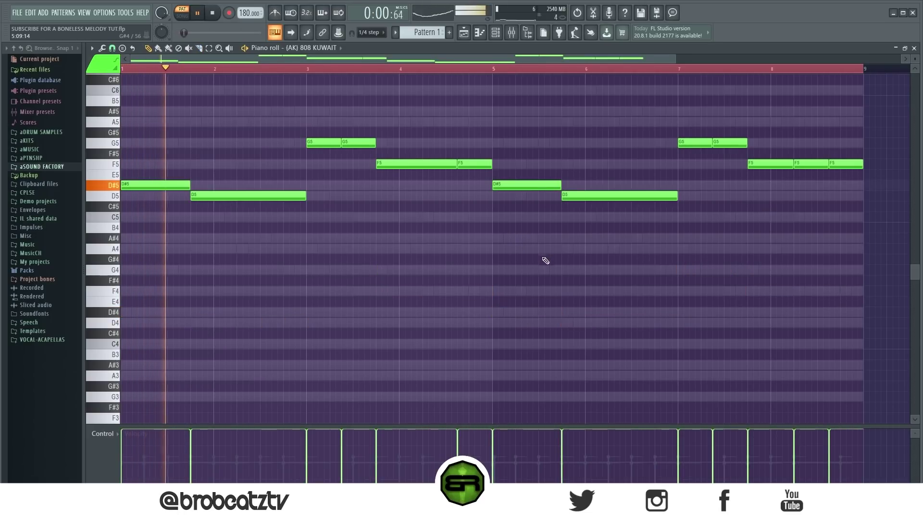
# - Audition the 808 line with different combinations of the Omnisphere and Serum melody channels
pyautogui.click(496, 32)
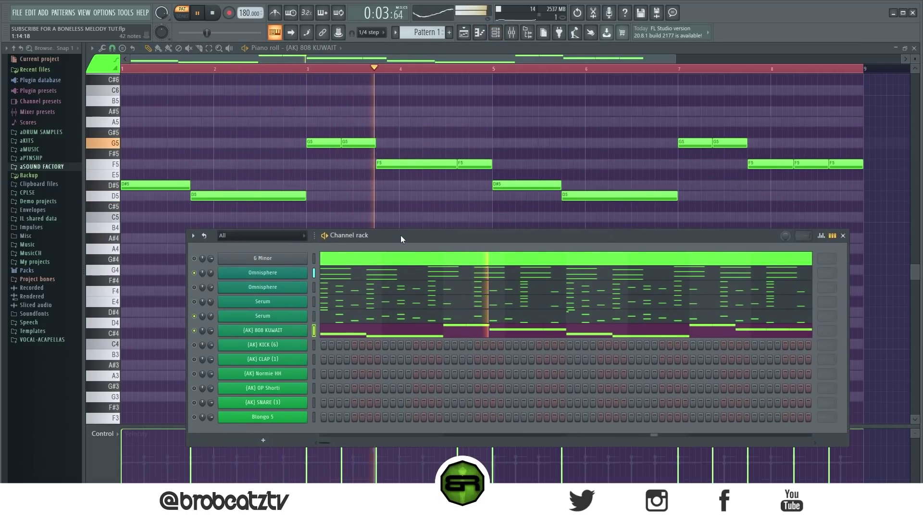
pyautogui.moveTo(400, 235); pyautogui.dragTo(395, 225)
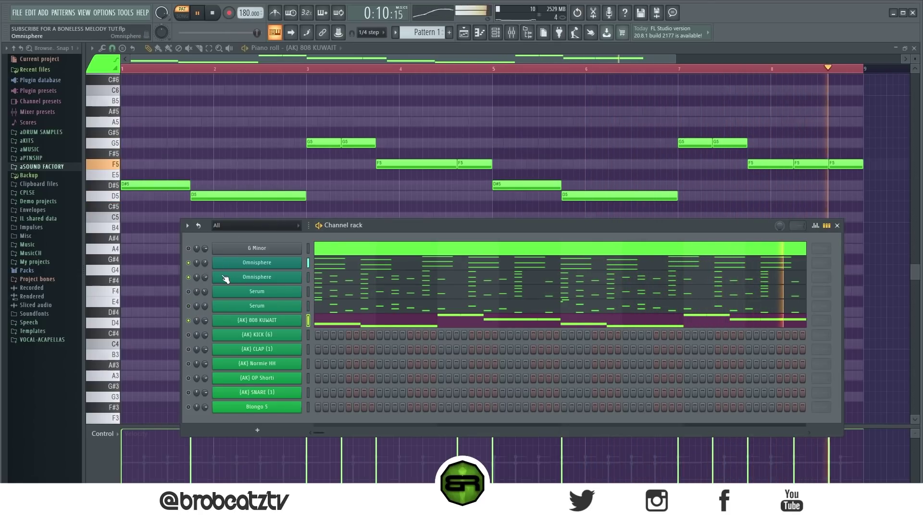
pyautogui.press('F6')
pyautogui.press('space')
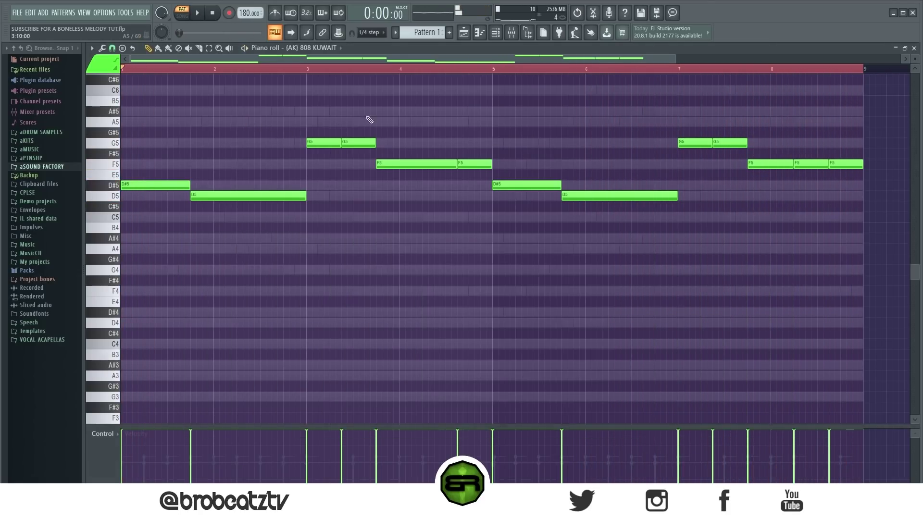
# - Copy the 808's notes into the (AK) KICK (6) piano roll and flatten them all to C5
pyautogui.click(501, 36)
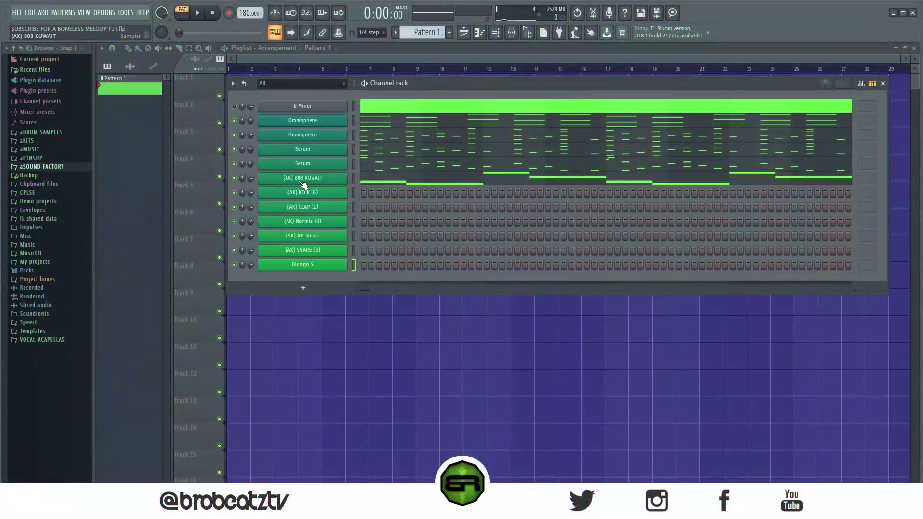
pyautogui.rightClick(267, 175)
pyautogui.press('Escape')
pyautogui.rightClick(332, 194)
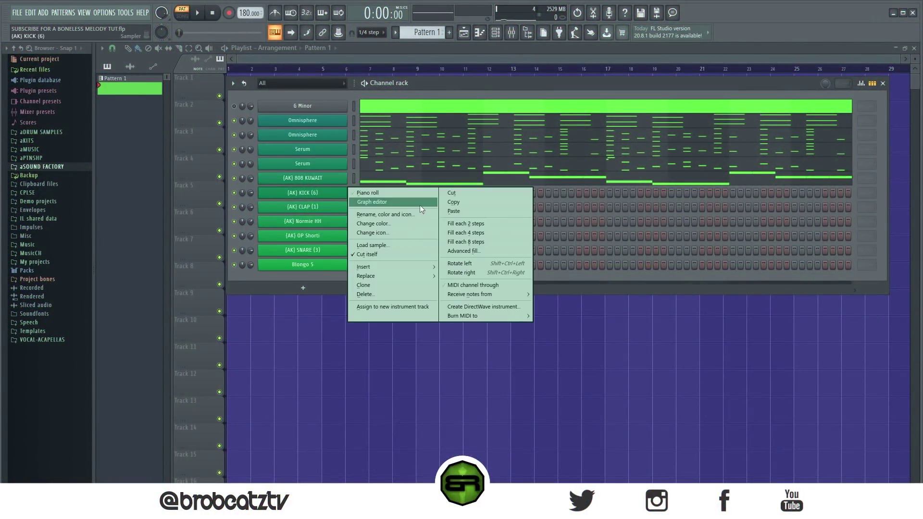
pyautogui.click(423, 204)
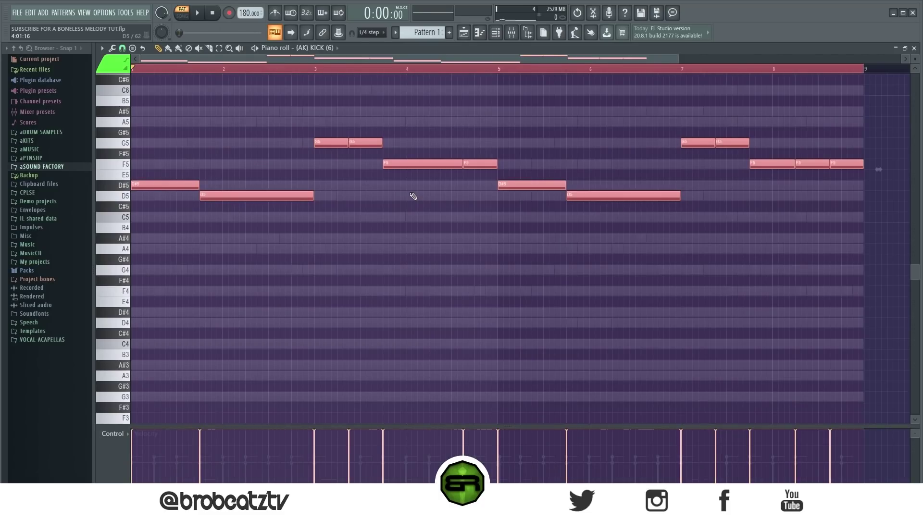
pyautogui.hotkey('alt', 'k')
pyautogui.press('Return')
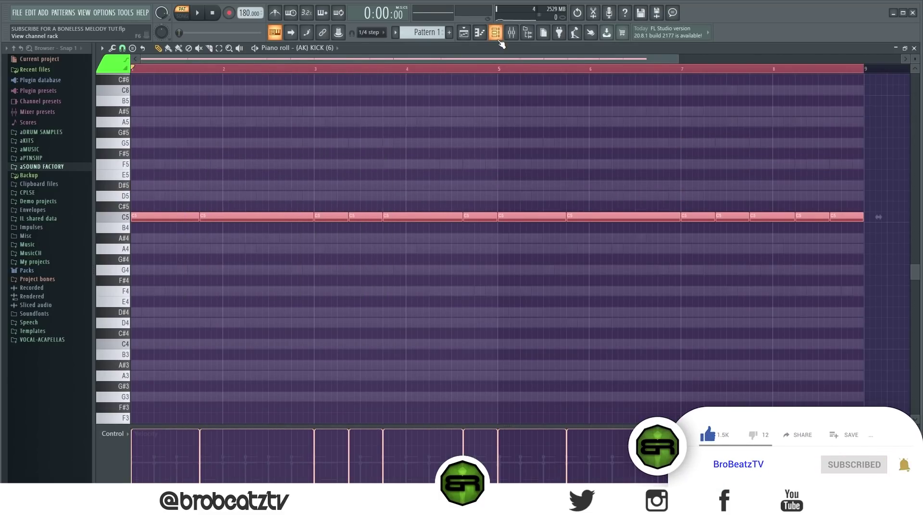
# - Try layering a duplicate row of the kick notes on A#4 and audition it with the melody
pyautogui.moveTo(155, 217); pyautogui.dragTo(133, 239)
pyautogui.scroll(-2, 210, 257)
pyautogui.scroll(-2, 208, 256)
pyautogui.scroll(1, 317, 156)
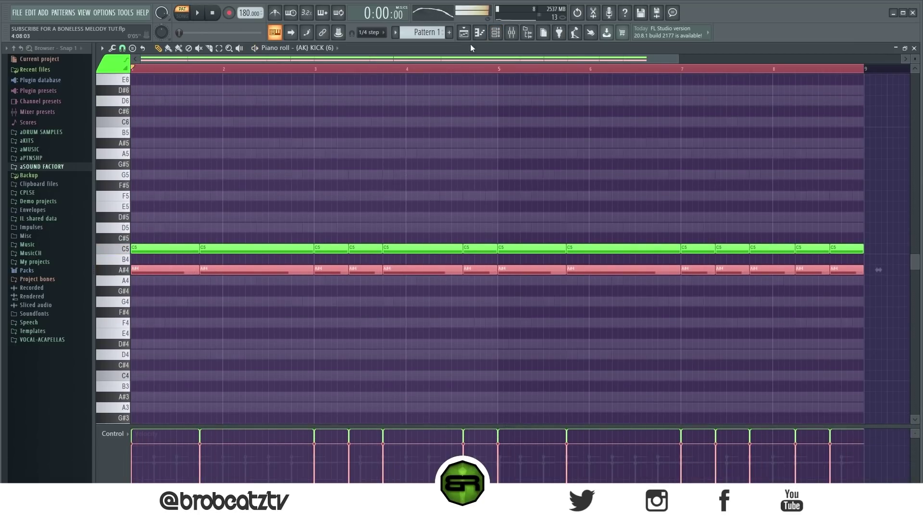
pyautogui.click(497, 34)
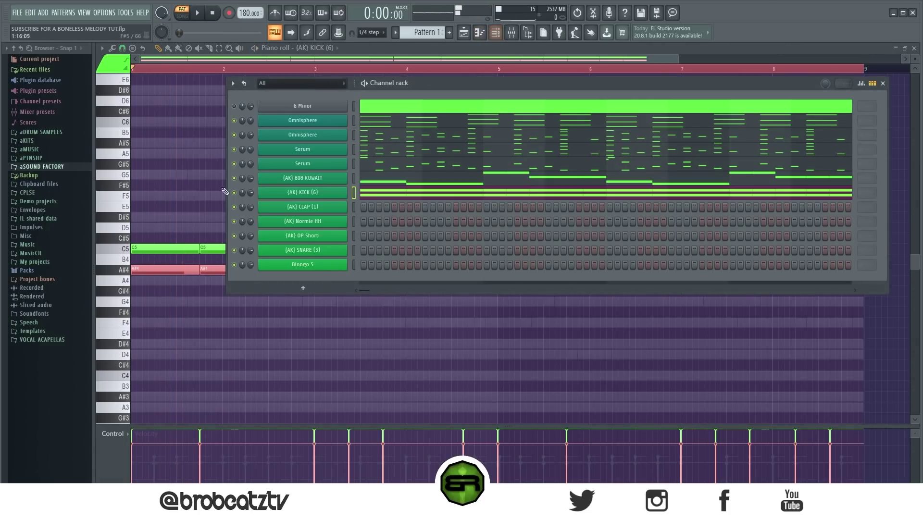
pyautogui.press('space')
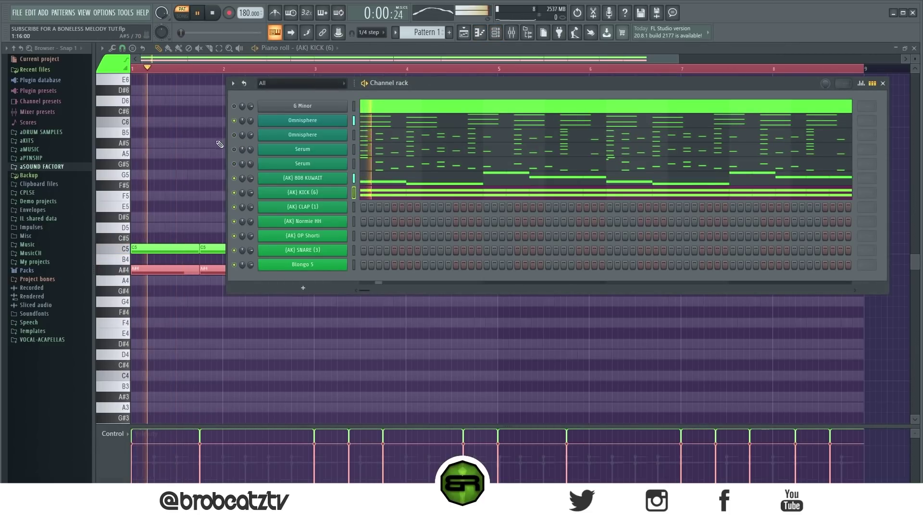
pyautogui.keyDown('ctrl'); pyautogui.click(195, 177); pyautogui.keyUp('ctrl')
pyautogui.hotkey('ctrl', 'a')
pyautogui.scroll(1, 234, 222)
pyautogui.scroll(3, 234, 221)
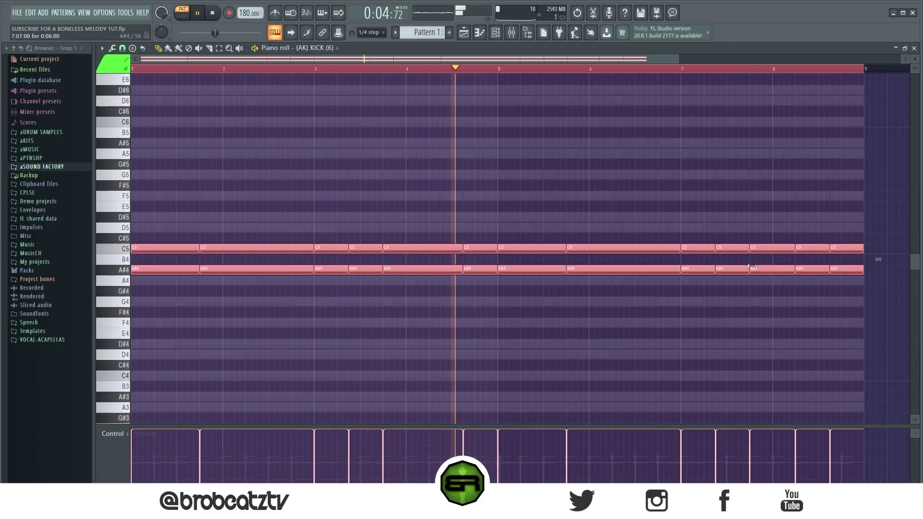
# - Remove the duplicate A#4 row of kick notes and play the pattern again
pyautogui.moveTo(865, 265); pyautogui.dragTo(132, 388)
pyautogui.press('space')
pyautogui.press('Delete')
pyautogui.press('space')
pyautogui.hotkey('ctrl', 'a')
pyautogui.keyDown('ctrl'); pyautogui.click(229, 313); pyautogui.keyUp('ctrl')
pyautogui.hotkey('ctrl', 'a')
pyautogui.press('space')
pyautogui.moveTo(154, 250); pyautogui.dragTo(110, 256)
pyautogui.press('space')
pyautogui.press('space')
pyautogui.press('space')
pyautogui.press('space')
pyautogui.press('space')
pyautogui.keyDown('ctrl'); pyautogui.click(462, 101); pyautogui.keyUp('ctrl')
pyautogui.press('space')
# - Place (AK) CLAP (1) hits on the third beat of bars 1 and 2, and repeat them through bar 8
pyautogui.click(485, 33)
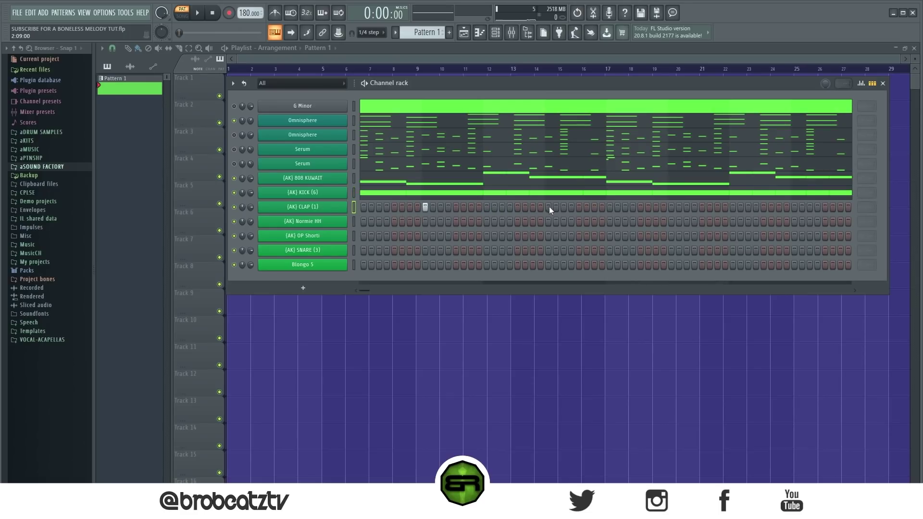
pyautogui.rightClick(326, 206)
pyautogui.click(388, 211)
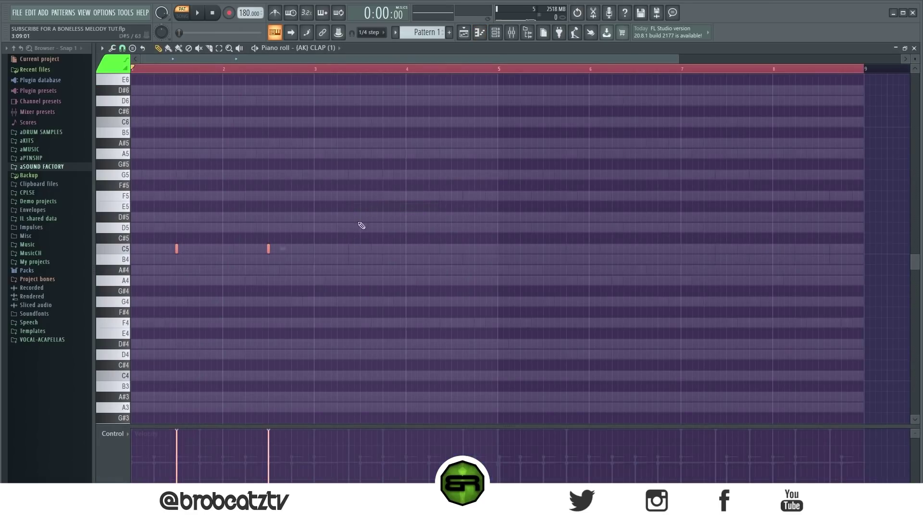
pyautogui.moveTo(176, 249); pyautogui.dragTo(360, 254)
pyautogui.moveTo(177, 249); pyautogui.dragTo(545, 280)
pyautogui.click(577, 287)
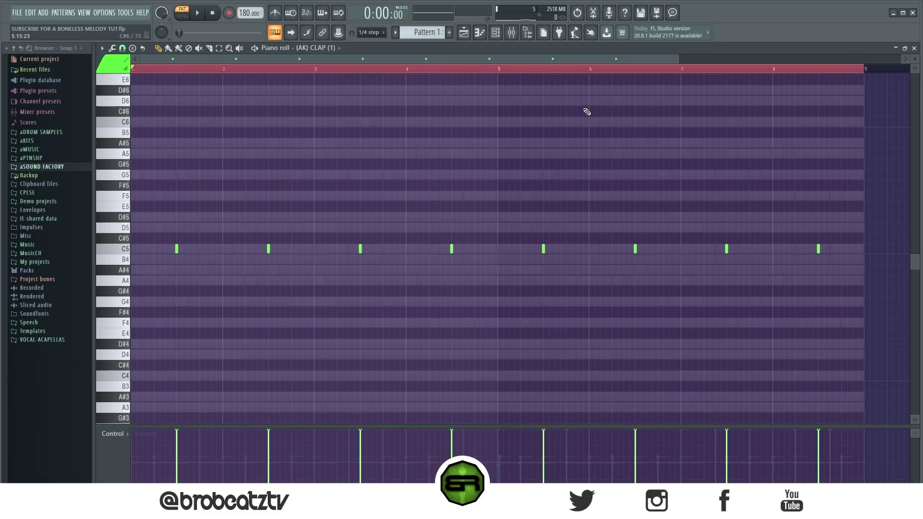
# - Browse the aSOUND FACTORY drum kits to the Akimbo DK's Simple hi-hat MIDI folder
pyautogui.click(497, 34)
pyautogui.moveTo(410, 81); pyautogui.dragTo(328, 89)
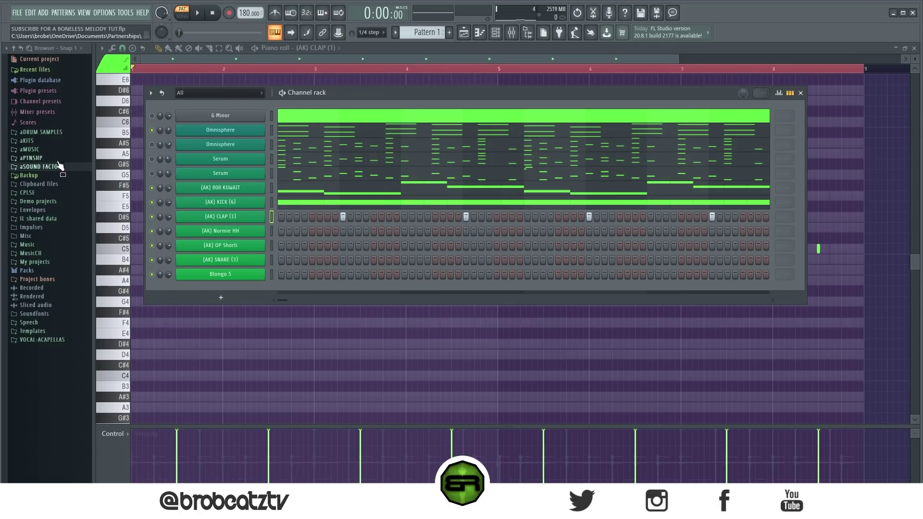
pyautogui.moveTo(53, 167); pyautogui.dragTo(56, 210)
pyautogui.click(55, 186)
pyautogui.click(57, 194)
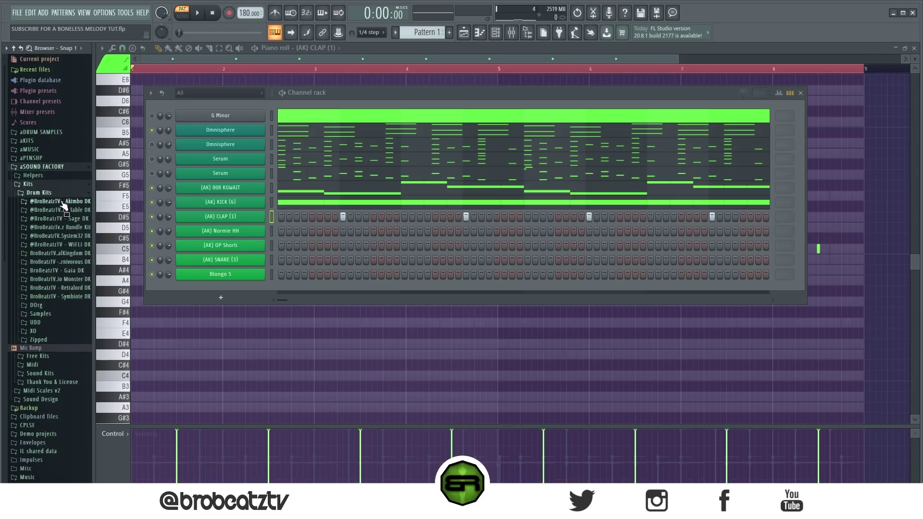
pyautogui.click(62, 202)
pyautogui.click(61, 246)
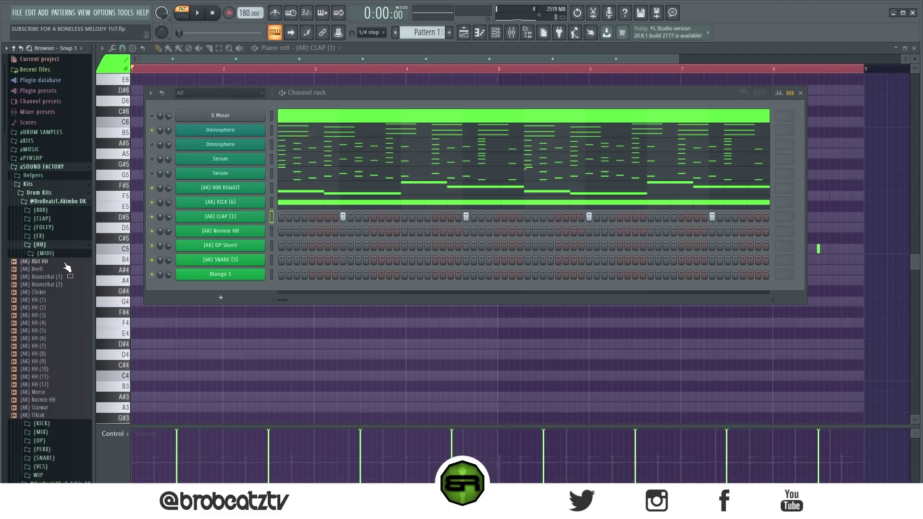
pyautogui.click(71, 255)
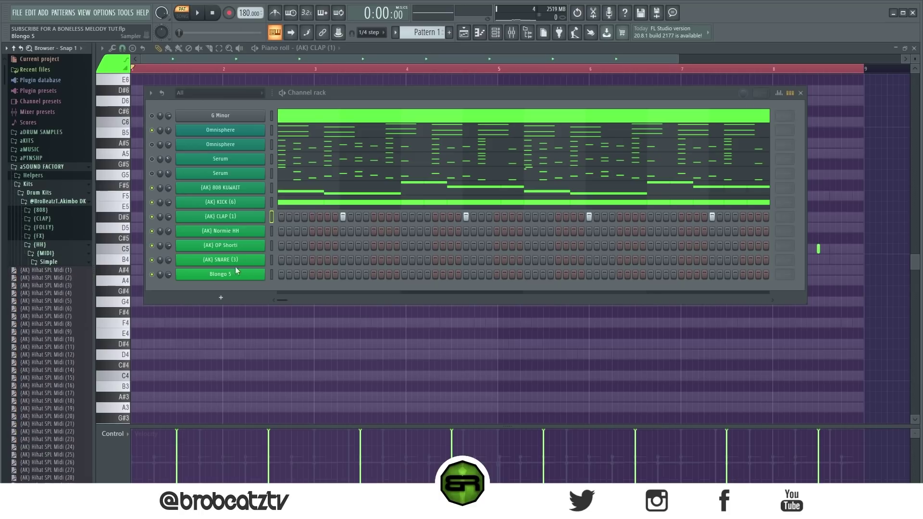
# - Load (AK) Hihat SPL Midi (1) into the (AK) Normie HH channel and duplicate the pattern from bar 5 to fill eight bars
pyautogui.moveTo(46, 270); pyautogui.dragTo(308, 240)
pyautogui.moveTo(132, 251); pyautogui.dragTo(498, 264)
pyautogui.moveTo(876, 258); pyautogui.dragTo(237, 320)
pyautogui.click(163, 333)
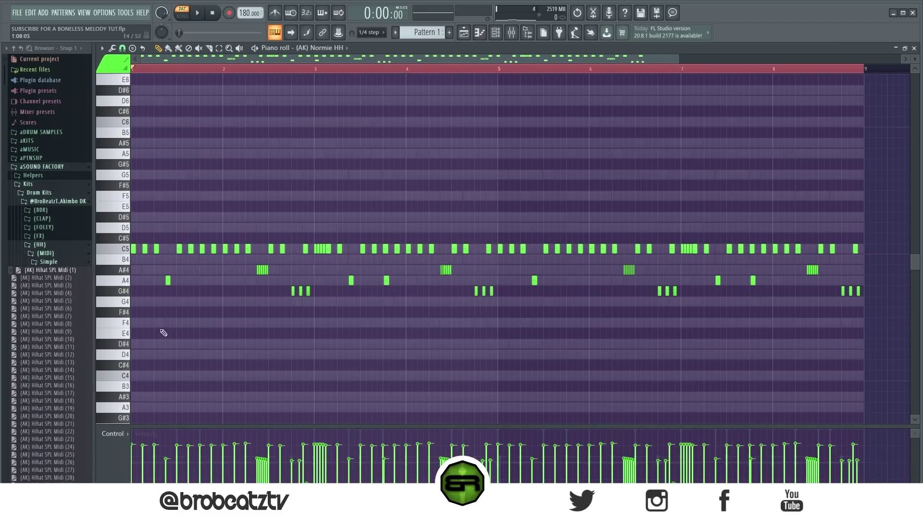
pyautogui.click(67, 246)
pyautogui.click(495, 33)
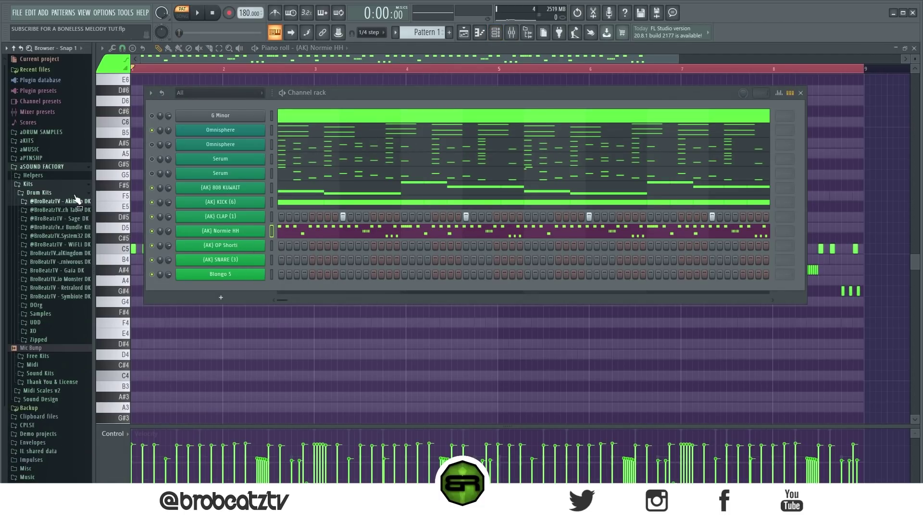
pyautogui.click(67, 166)
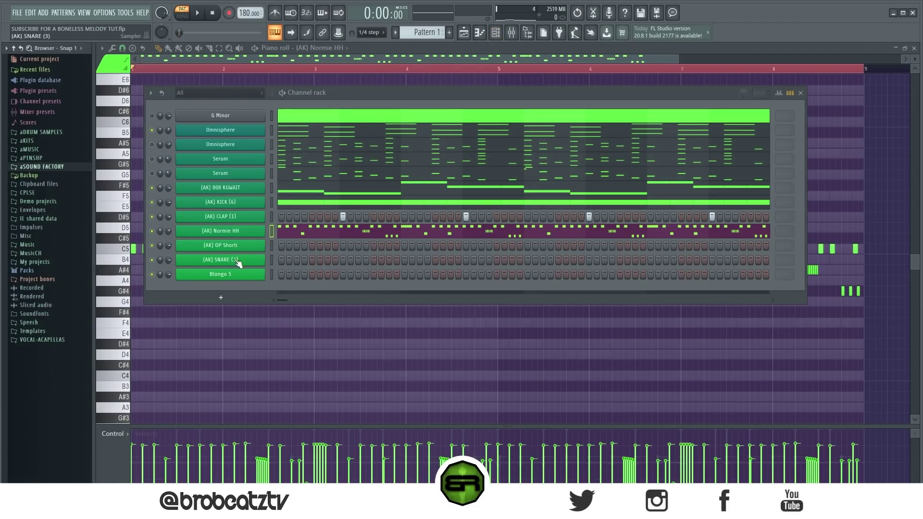
# - Fill the (AK) OP Shorti channel every 8 steps and audition the drums without the 808 and kick
pyautogui.rightClick(284, 245)
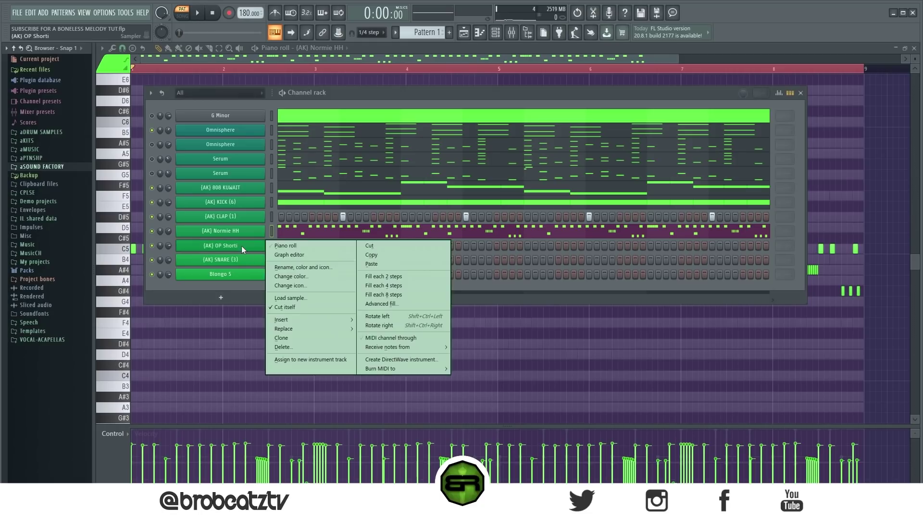
pyautogui.click(402, 294)
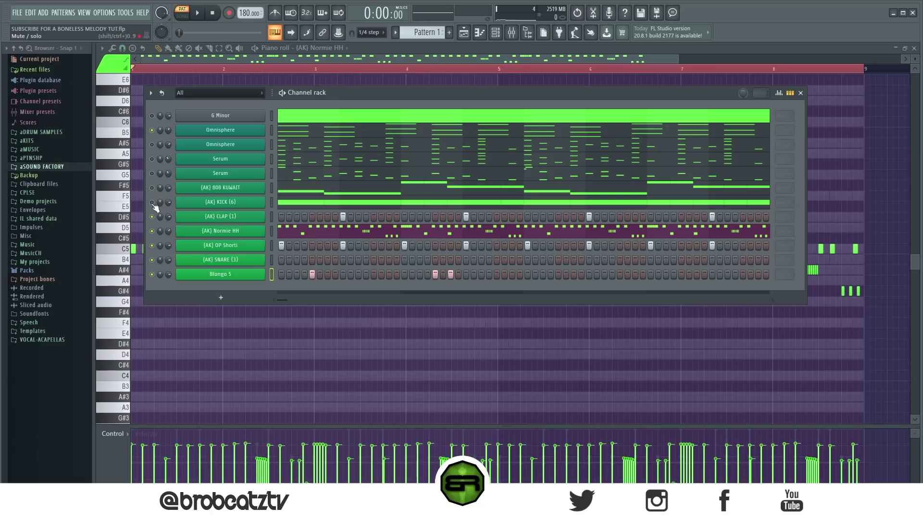
pyautogui.press('space')
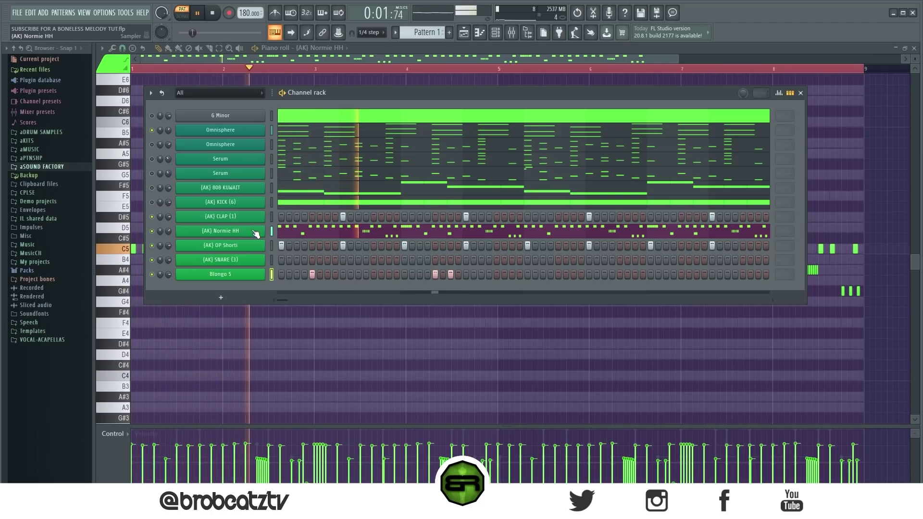
pyautogui.press('space')
pyautogui.press('space')
pyautogui.press('space')
# - Replace the Blongo 5 hits on steps 21 and 23 with hits on steps 13, 15, 37 and 45
pyautogui.rightClick(451, 274)
pyautogui.rightClick(436, 274)
pyautogui.click(375, 274)
pyautogui.click(388, 274)
pyautogui.press('space')
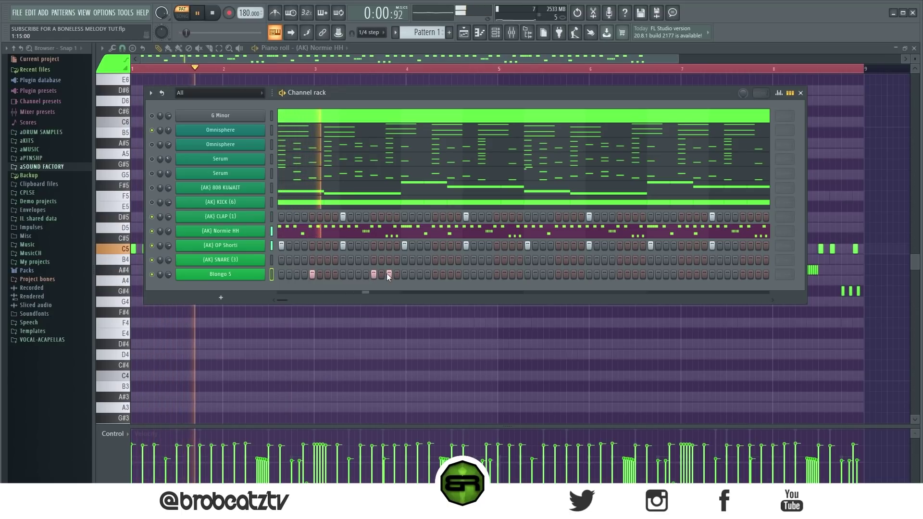
pyautogui.press('space')
pyautogui.press('space')
pyautogui.click(558, 274)
pyautogui.click(620, 274)
# - Add (AK) SNARE (3) hits on steps 47 and 51 and a Blongo 5 hit on step 63
pyautogui.click(636, 260)
pyautogui.click(666, 260)
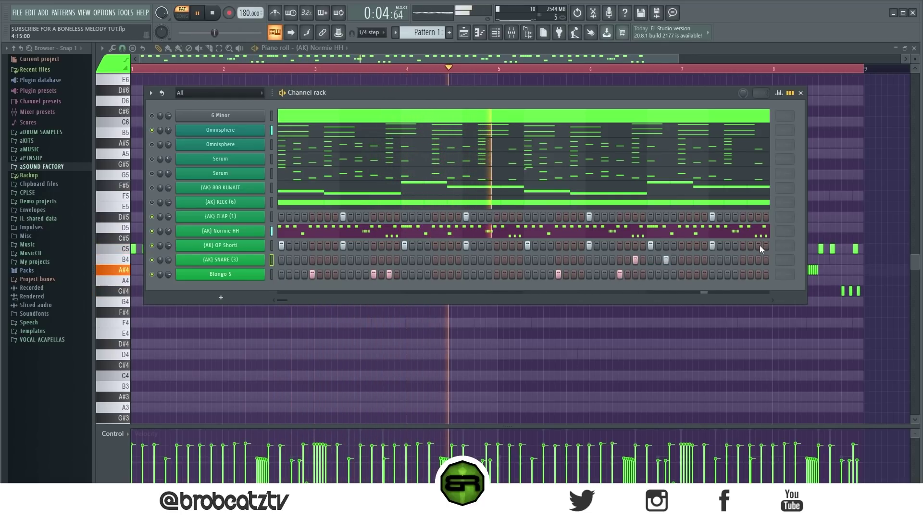
pyautogui.click(758, 274)
pyautogui.press('space')
pyautogui.press('space')
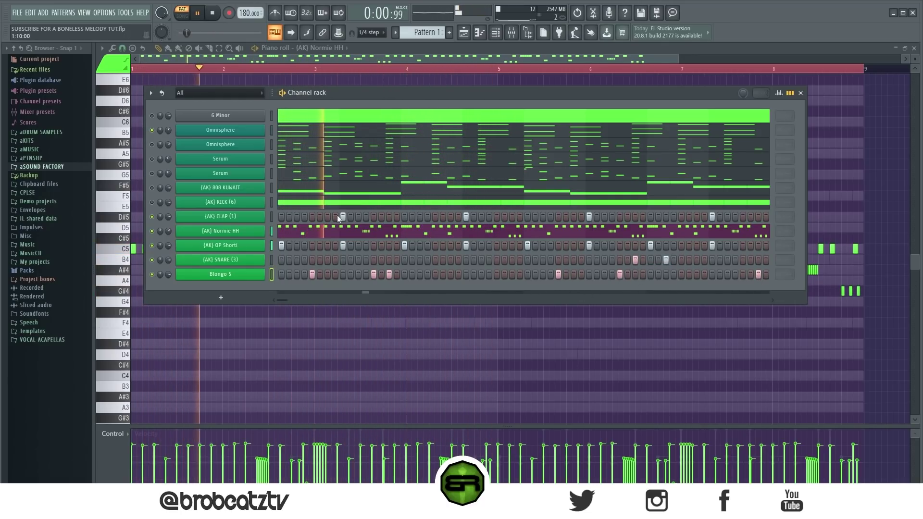
# - Duplicate the Blongo 5 hits of bars 1 to 4 into bars 5 to 8 in its piano roll
pyautogui.rightClick(263, 272)
pyautogui.click(268, 277)
pyautogui.press('space')
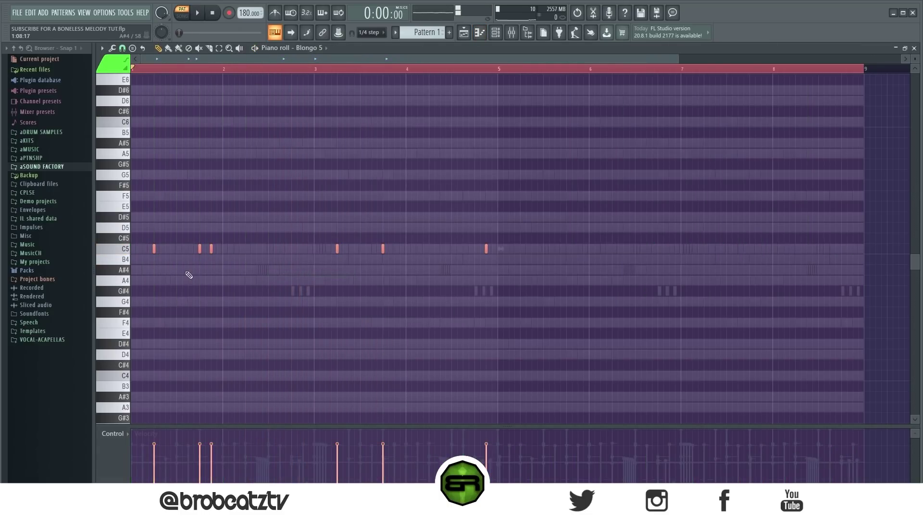
pyautogui.hotkey('ctrl', 'b')
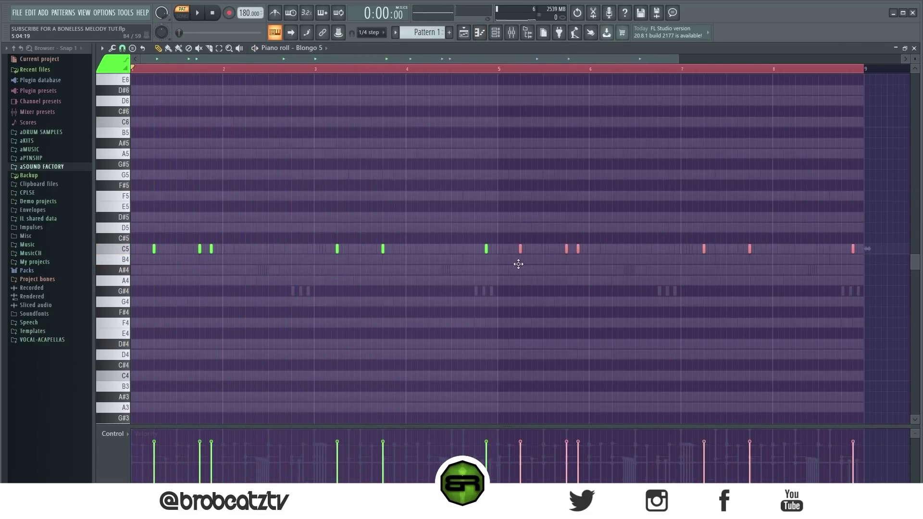
pyautogui.click(550, 310)
# - Copy the two (AK) SNARE (3) hits from bars 3 and 4 to bars 7 and 8 in its piano roll
pyautogui.click(495, 32)
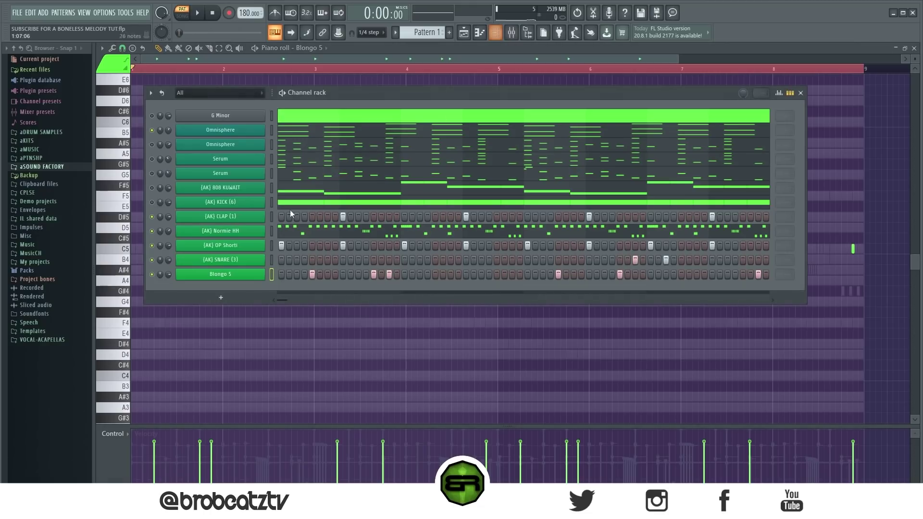
pyautogui.rightClick(262, 262)
pyautogui.click(272, 265)
pyautogui.moveTo(396, 250); pyautogui.dragTo(763, 263)
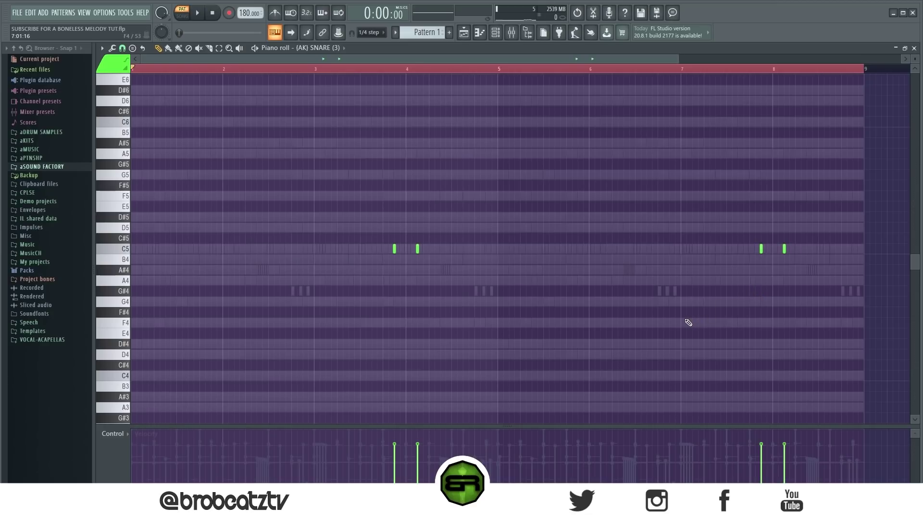
# - Open the (AK) CLAP (1) channel's pattern in the piano roll to view its hits
pyautogui.click(499, 33)
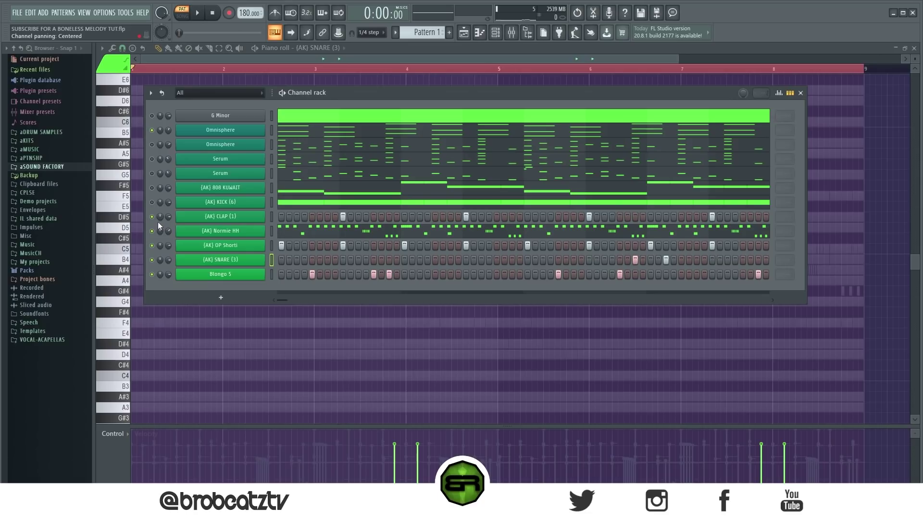
pyautogui.rightClick(262, 216)
pyautogui.click(295, 219)
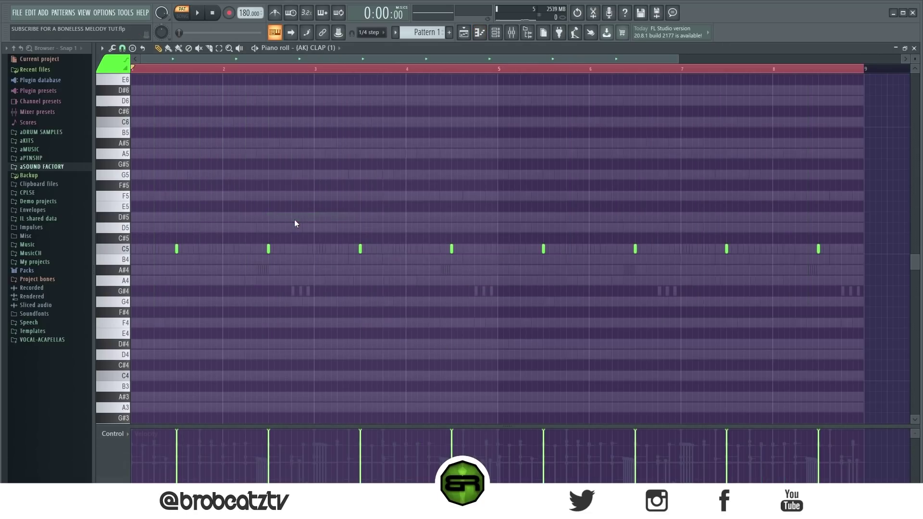
# - Show the channel rack over the playlist and unmute every channel except G Minor
pyautogui.click(464, 32)
pyautogui.click(495, 33)
pyautogui.moveTo(423, 101); pyautogui.dragTo(432, 82)
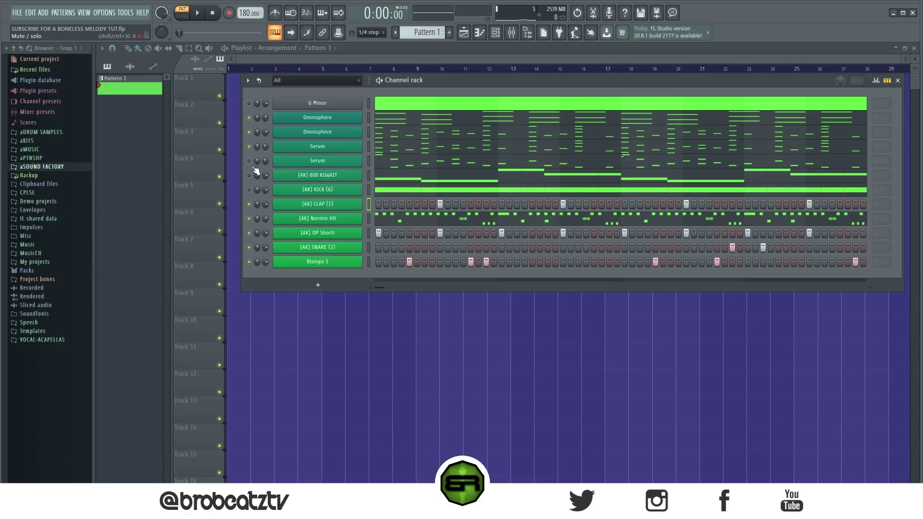
pyautogui.moveTo(396, 74); pyautogui.dragTo(386, 76)
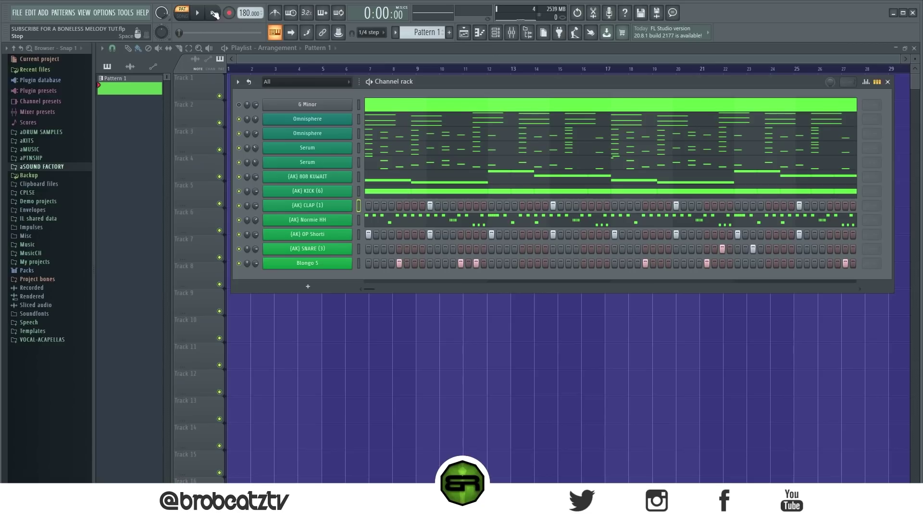
# - Play back the full pattern, mute the second Serum channel during playback, and stop
pyautogui.click(197, 14)
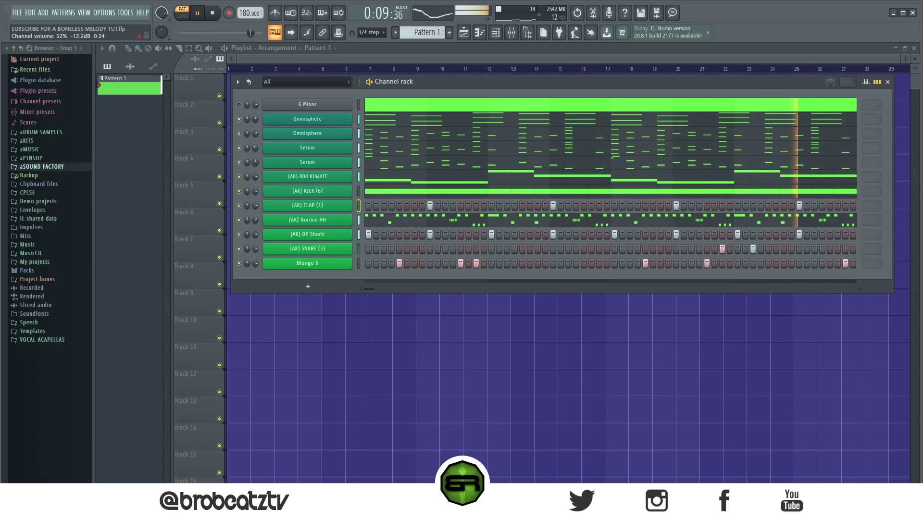
pyautogui.click(239, 162)
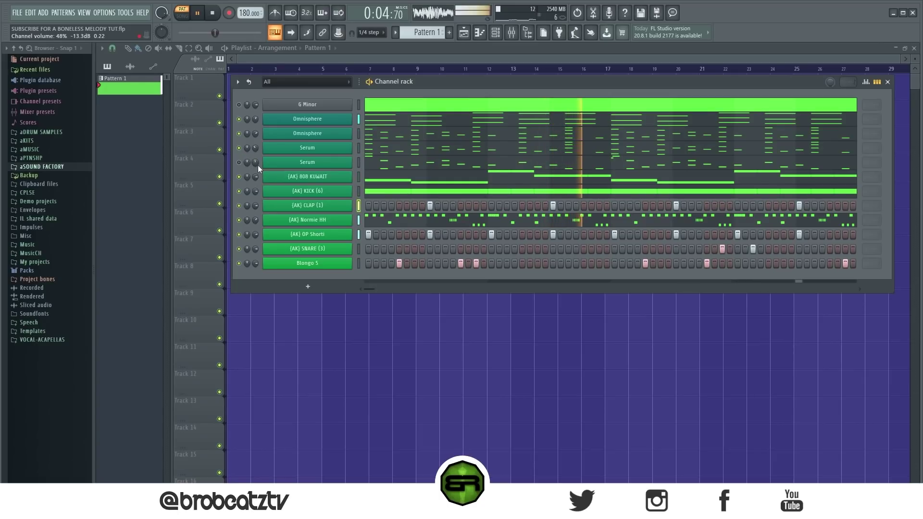
pyautogui.press('space')
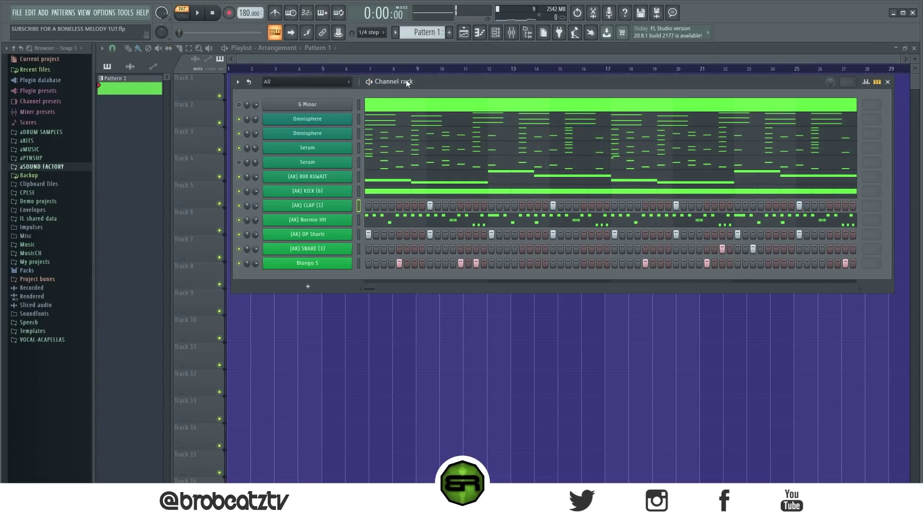
pyautogui.moveTo(407, 80); pyautogui.dragTo(409, 82)
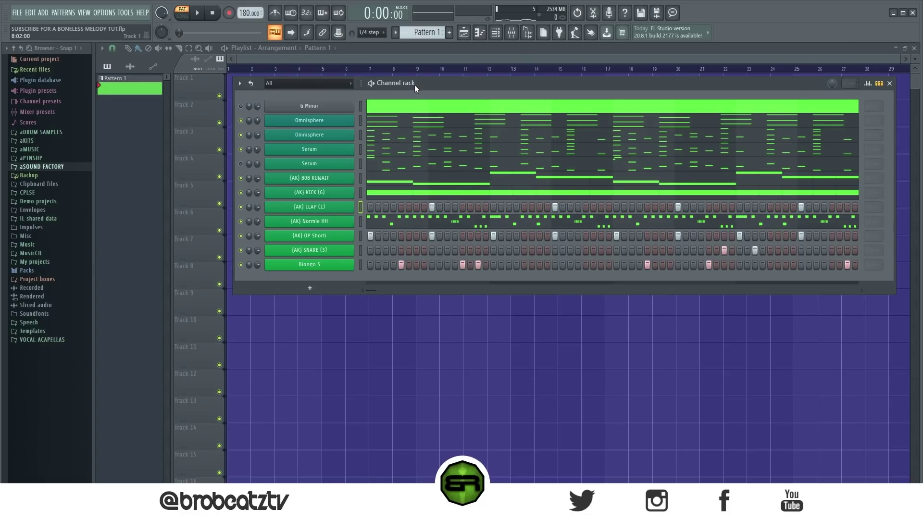
pyautogui.moveTo(415, 85); pyautogui.dragTo(413, 85)
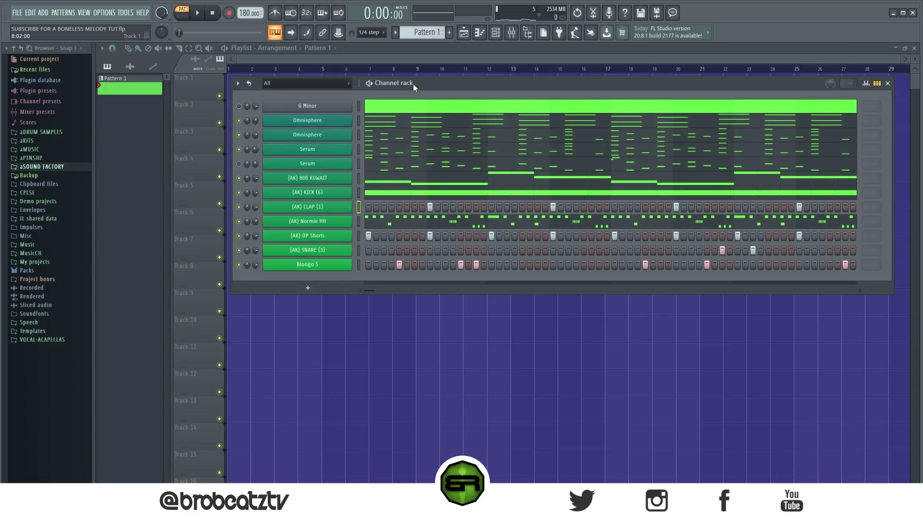